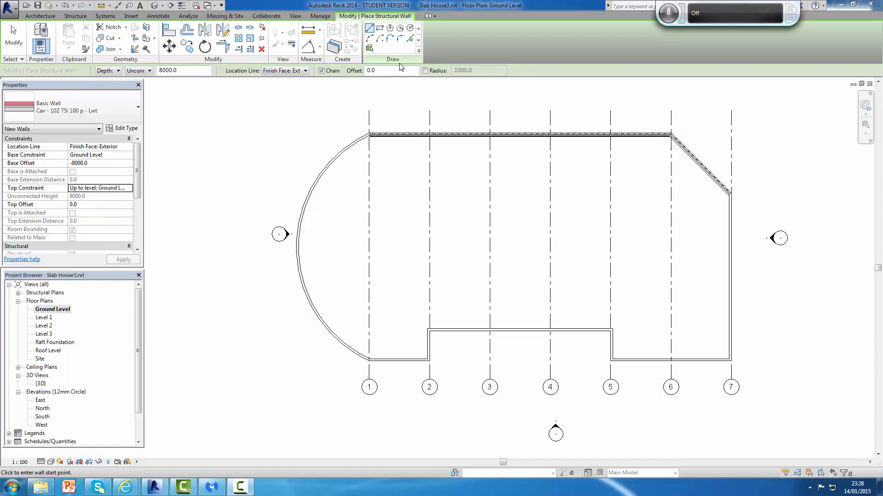
Place a structural wall with Pick Lines along the straight slab edge on grid 7, dismissing the overlap warning
left_click(410, 39)
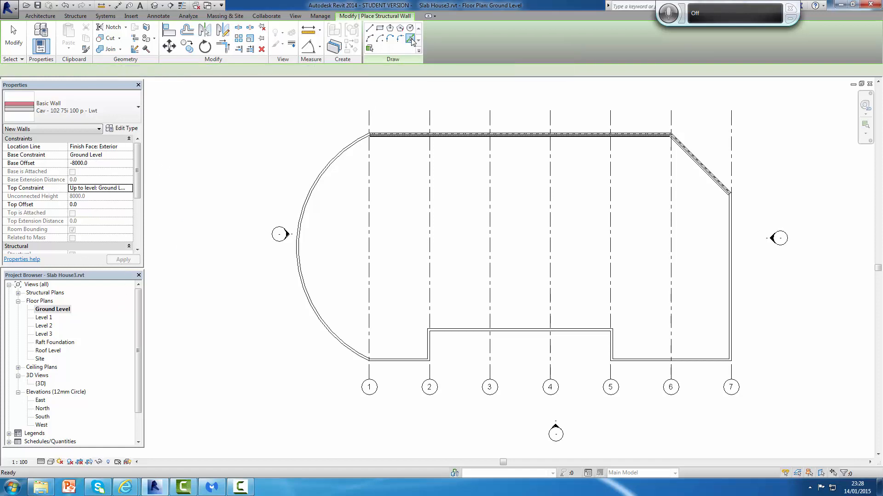
left_click(733, 269)
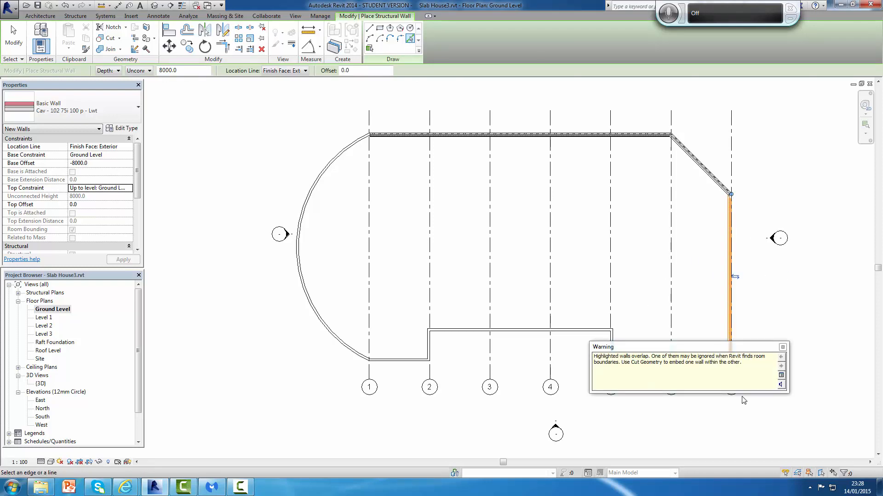
left_click(782, 348)
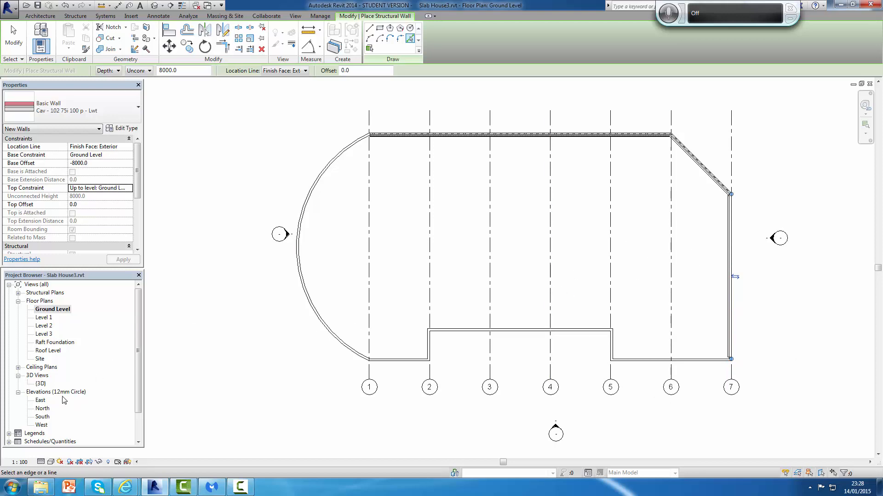
In the 3D view, set the new grid 7 wall's base constraint to Ground Level, base offset to 0 and top constraint to Level 1
double_click(44, 384)
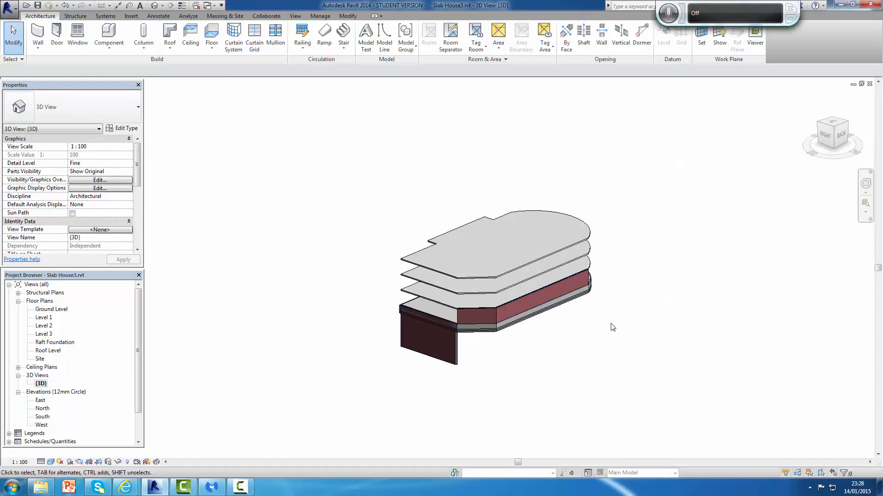
left_click(450, 363)
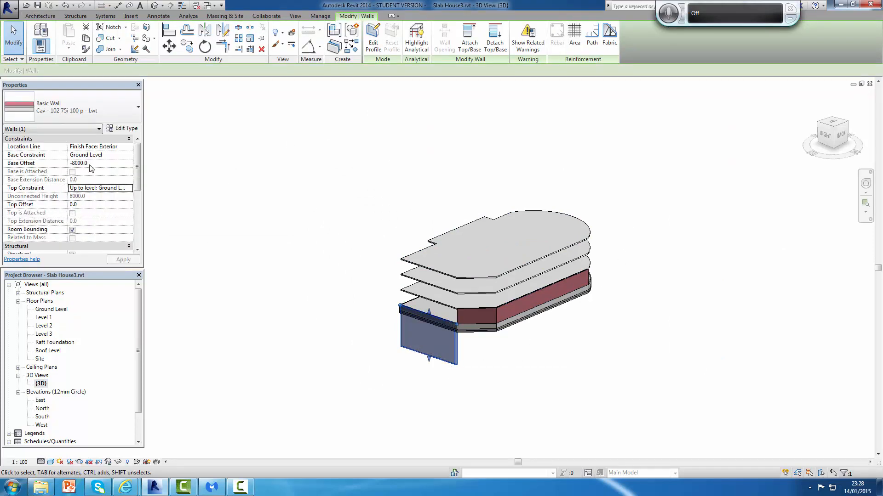
left_click(128, 155)
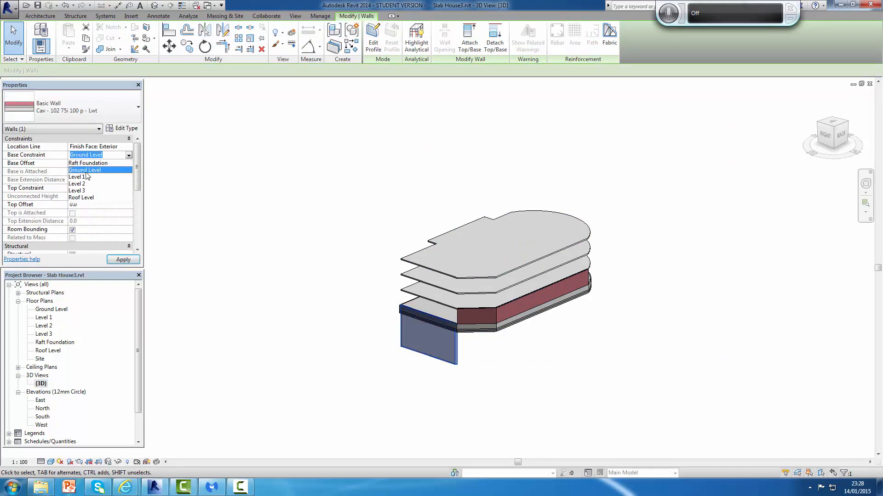
left_click(94, 170)
left_click(101, 164)
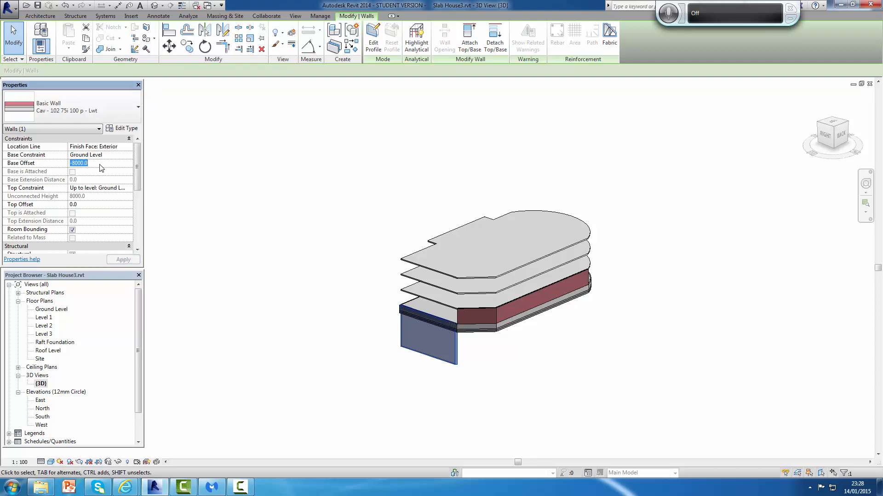
type("0")
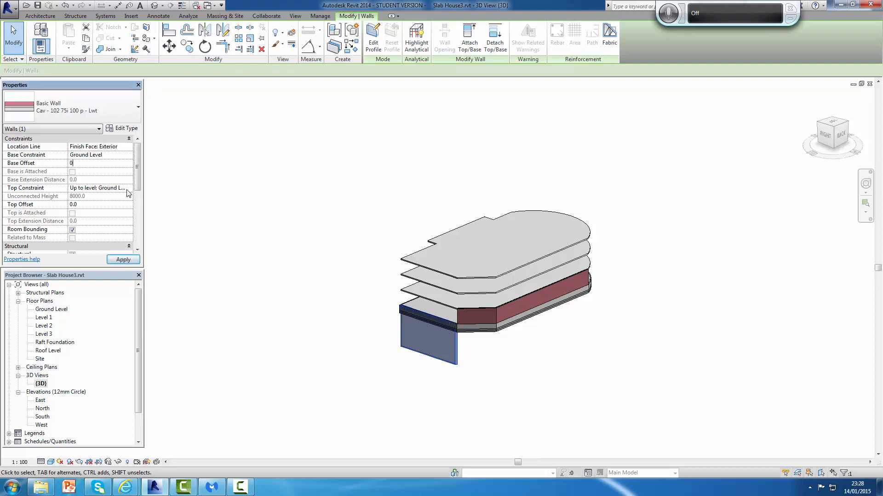
left_click(127, 189)
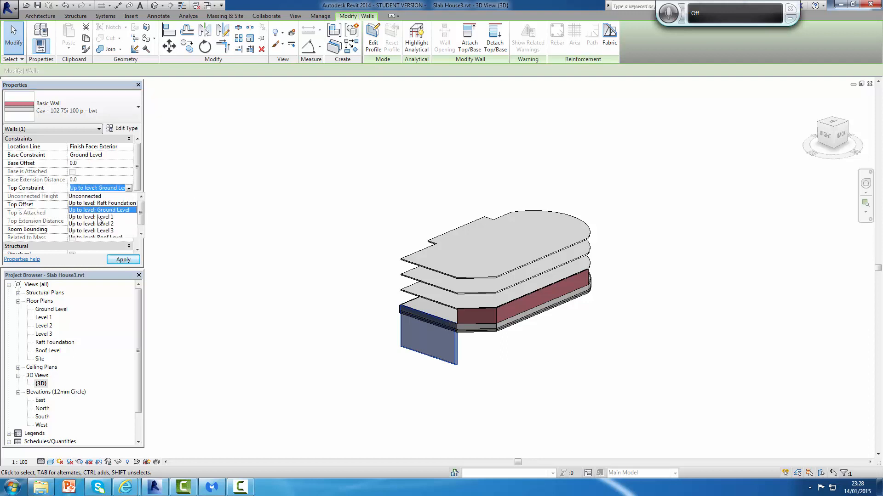
left_click(99, 217)
left_click(123, 260)
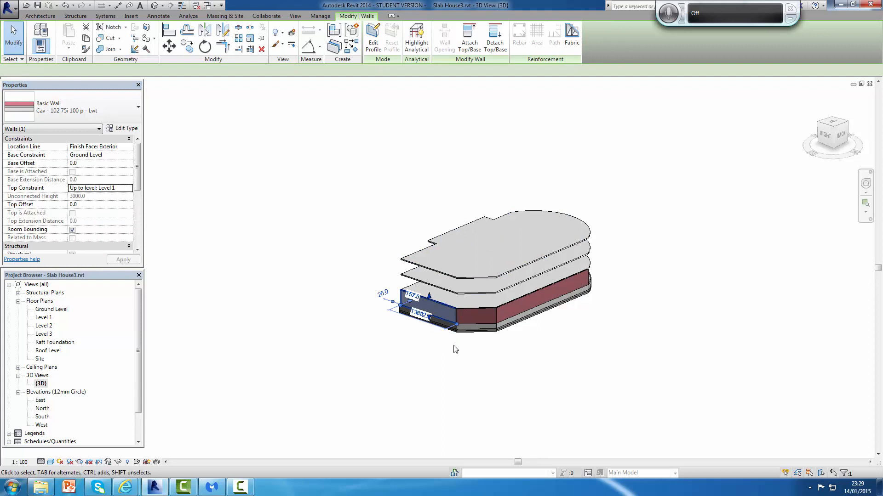
left_click(455, 350)
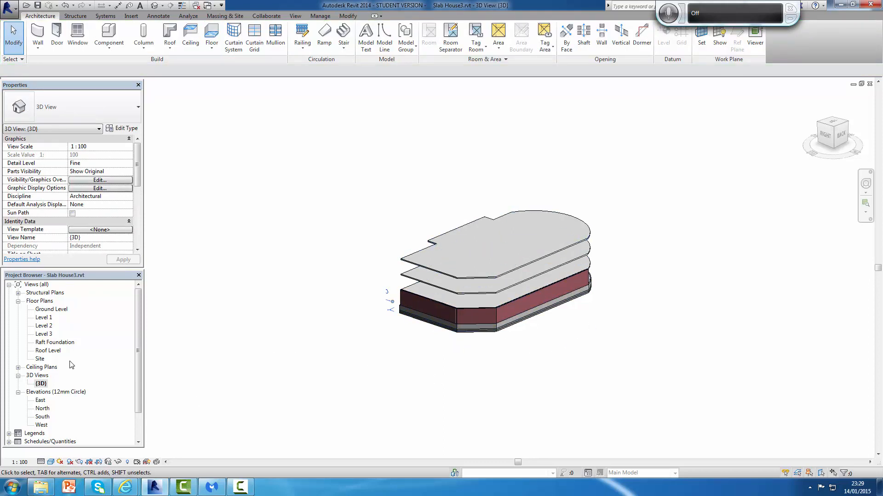
In the Ground Level floor plan, place a structural wall by picking the slab edge between grids 5 and 7
double_click(52, 309)
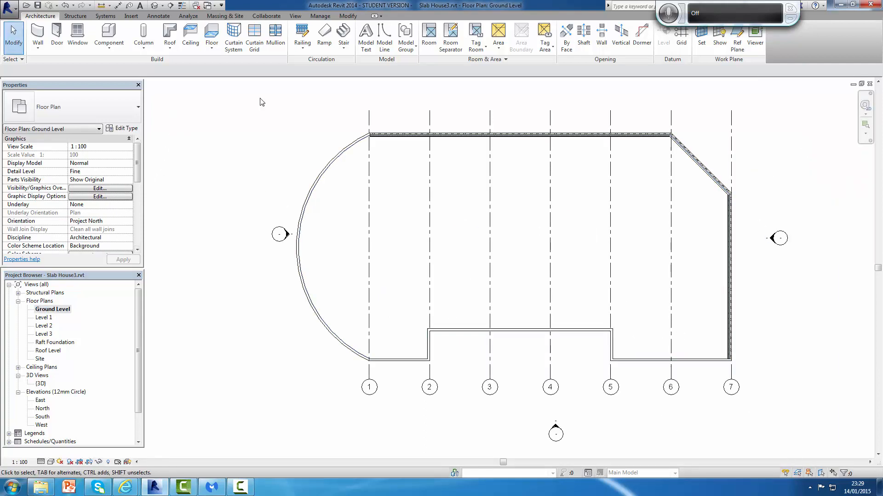
left_click(41, 53)
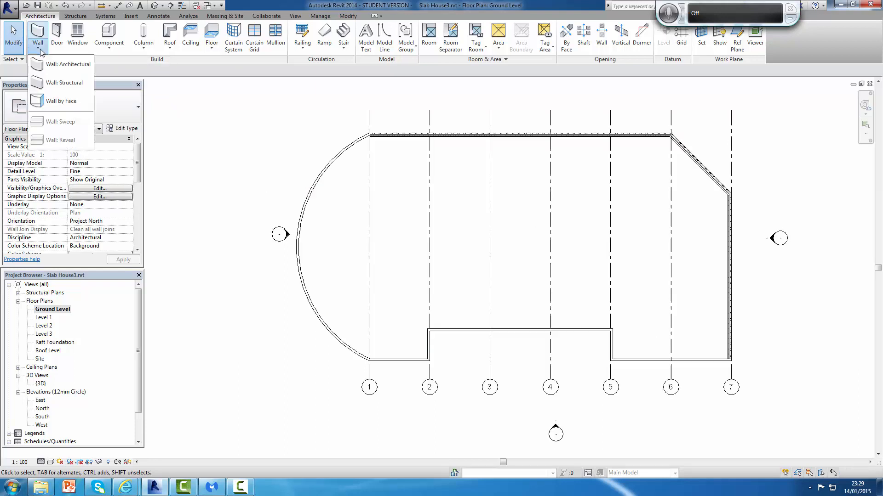
left_click(63, 84)
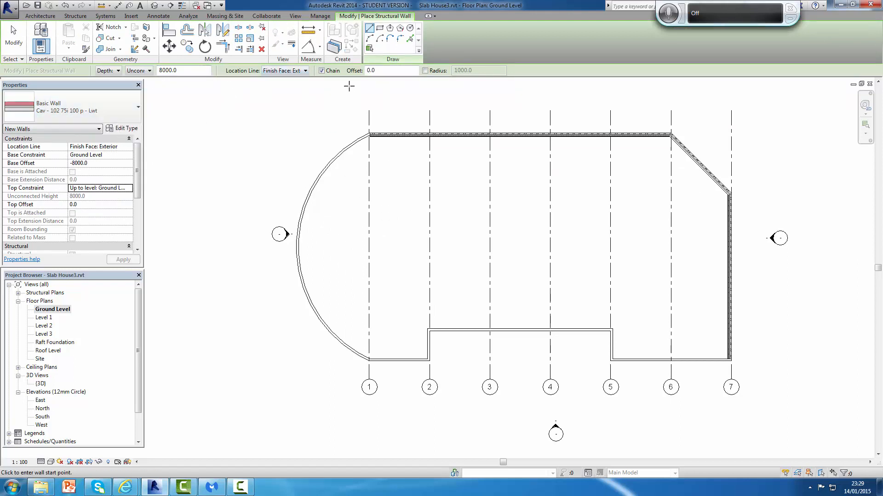
left_click(410, 39)
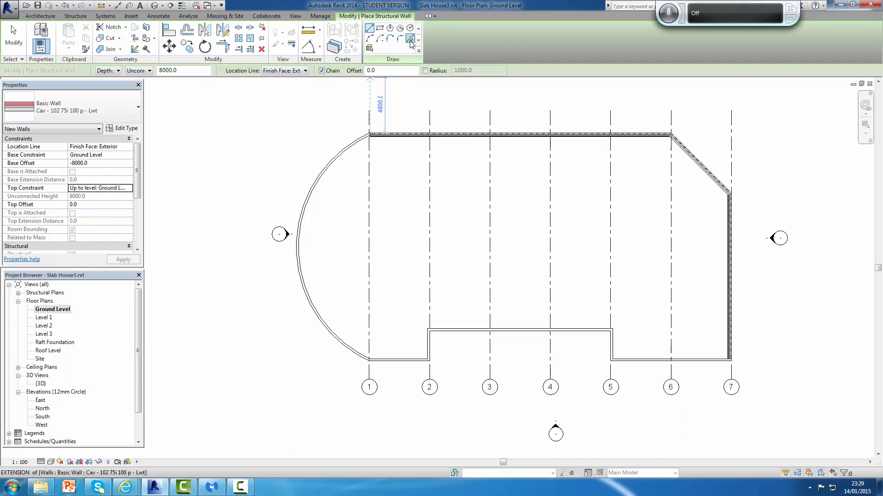
left_click(689, 366)
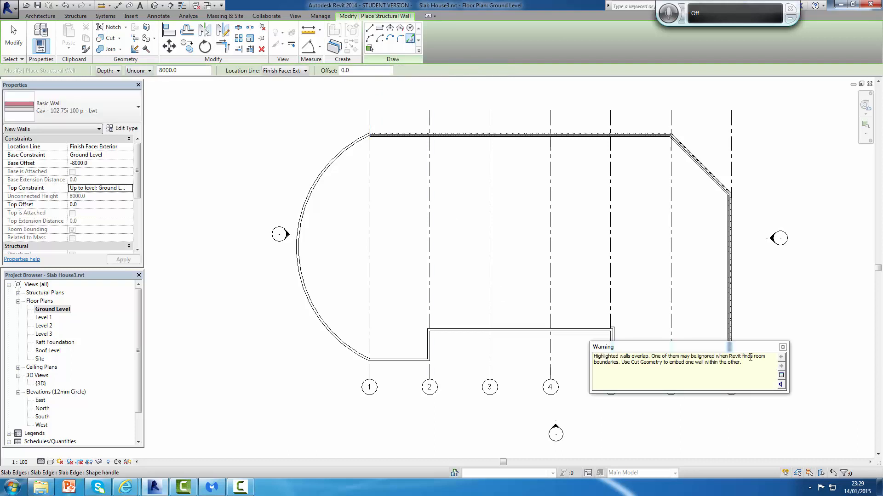
left_click(783, 347)
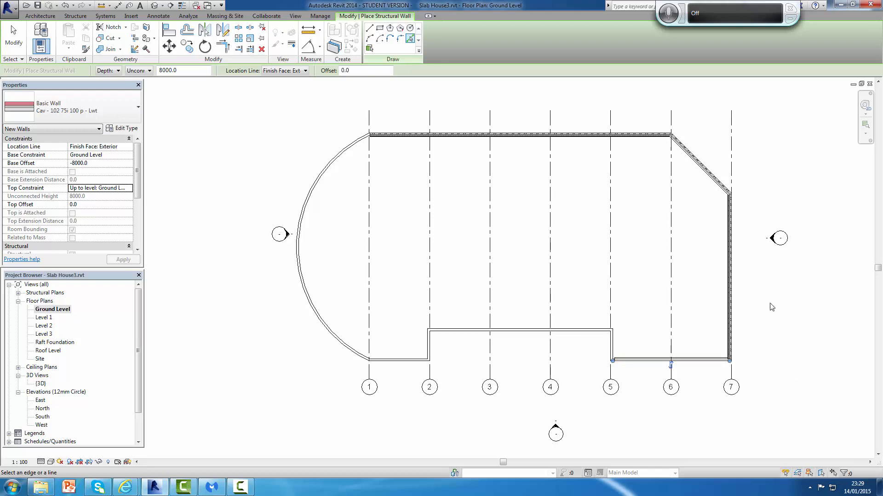
In the 3D view, set the wall between grids 5 and 7 to base offset 0 and top constraint Level 1
double_click(40, 384)
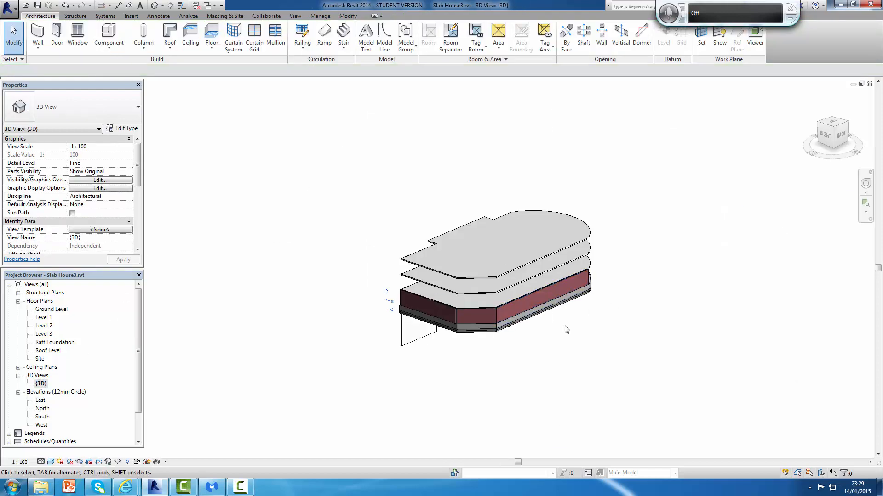
left_click(422, 343)
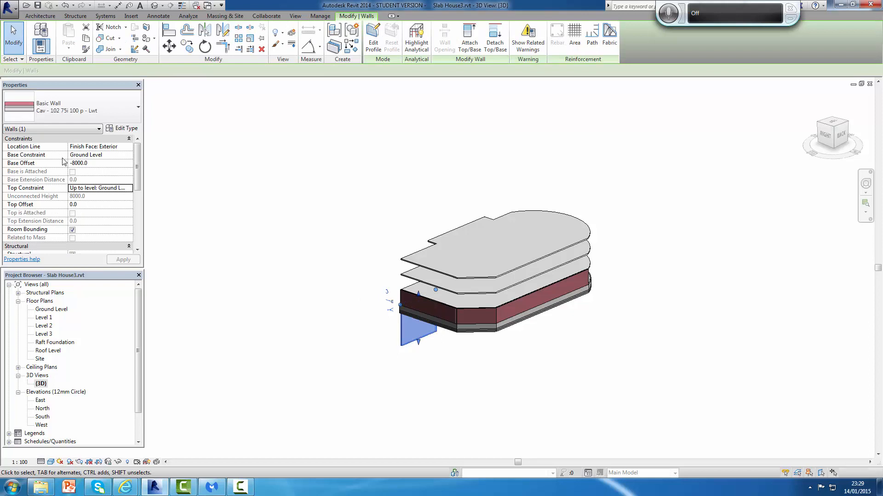
left_click(101, 163)
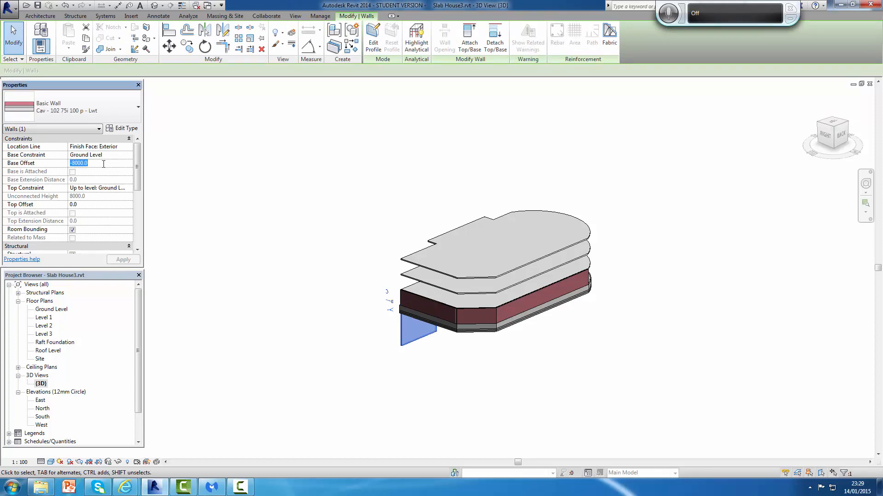
type("0")
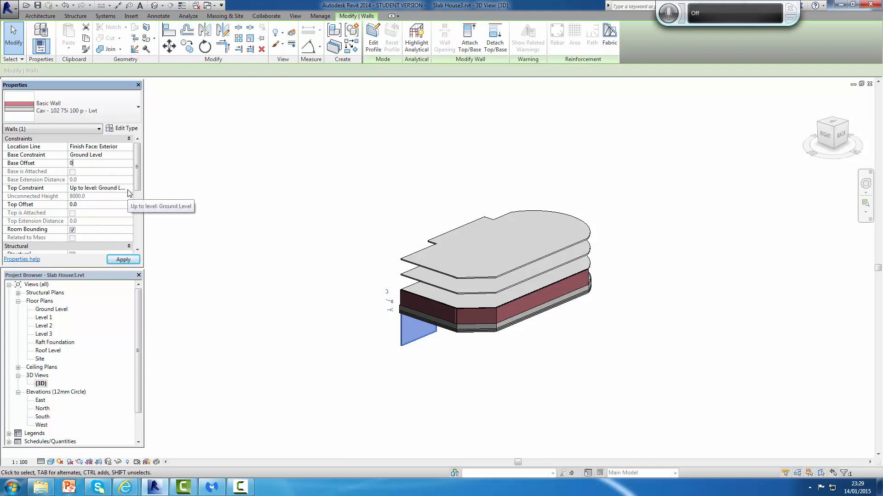
left_click(129, 190)
left_click(100, 217)
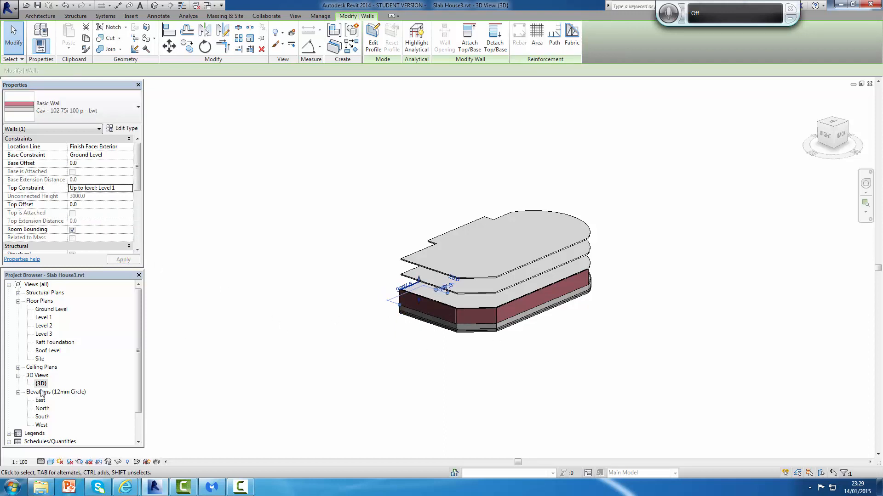
Return to the Ground Level floor plan and choose the type Cav - 102 75i 100 p - Lwt for the selected wall
double_click(52, 310)
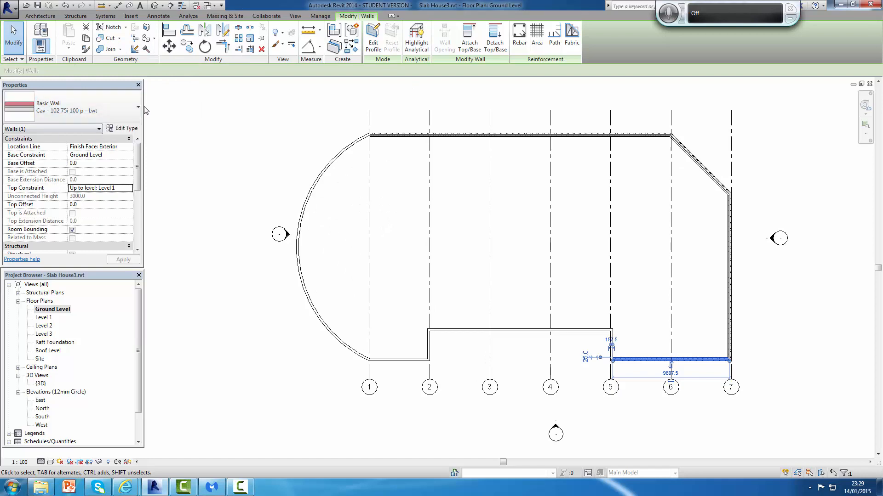
left_click(61, 108)
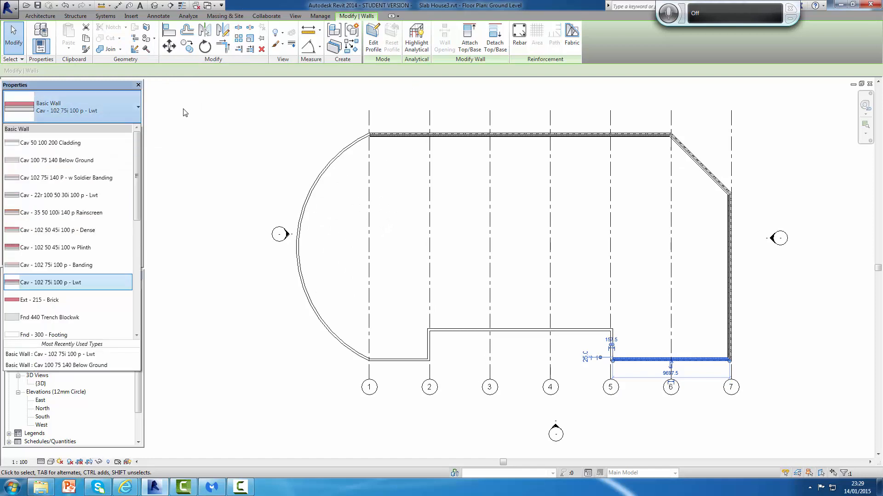
left_click(49, 285)
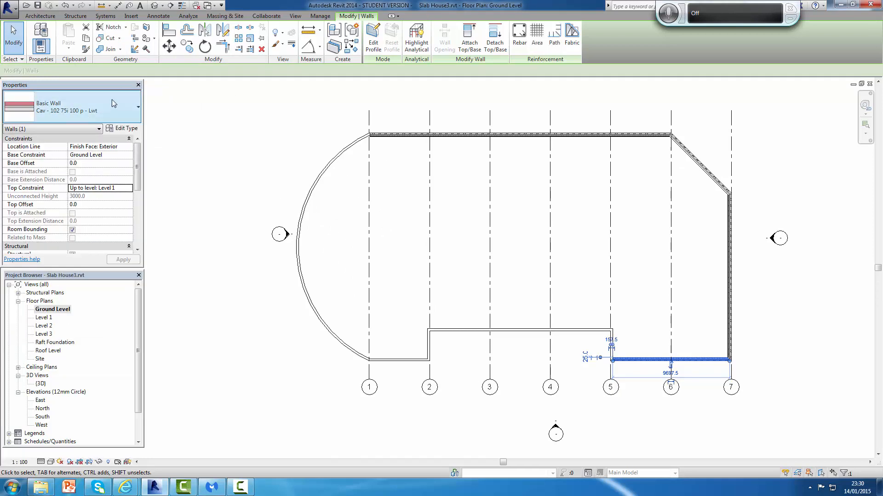
Try to place a structural wall by picking the short return edge of the slab at grid 5
left_click(45, 18)
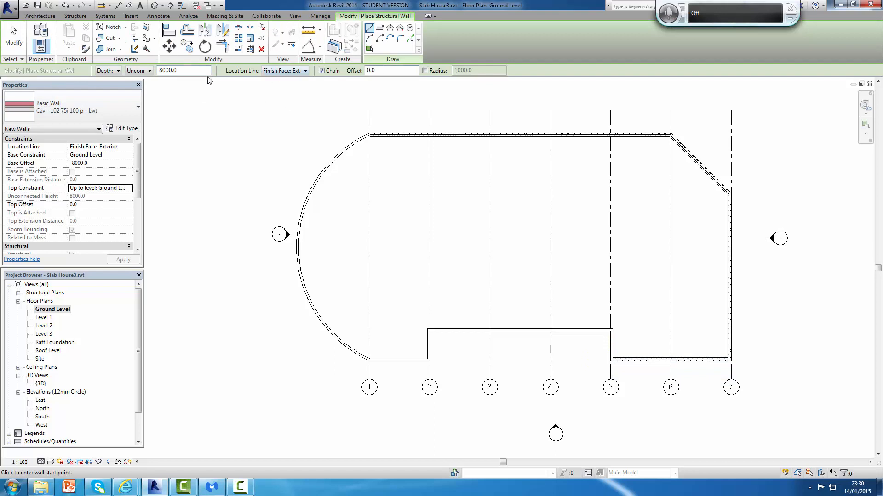
left_click(410, 40)
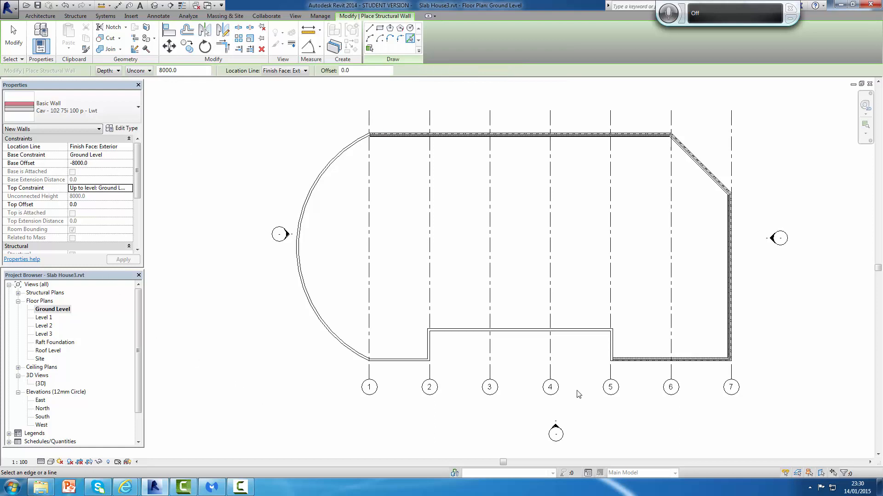
left_click(612, 352)
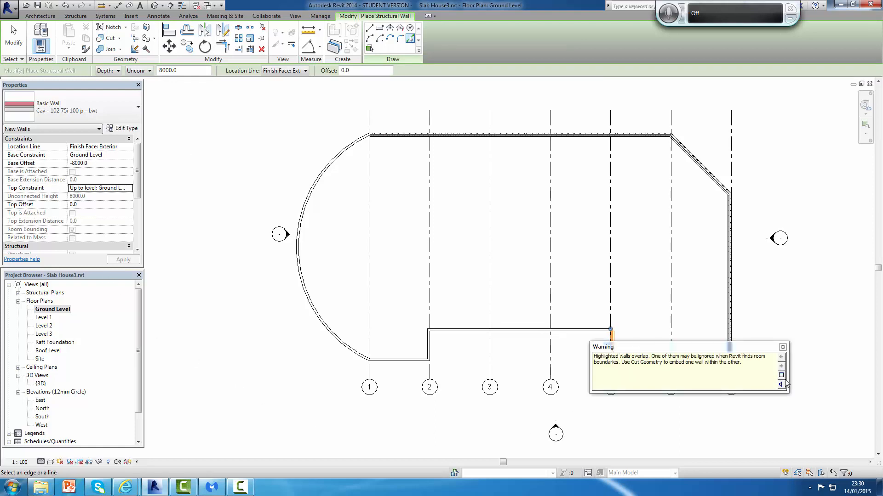
left_click(783, 348)
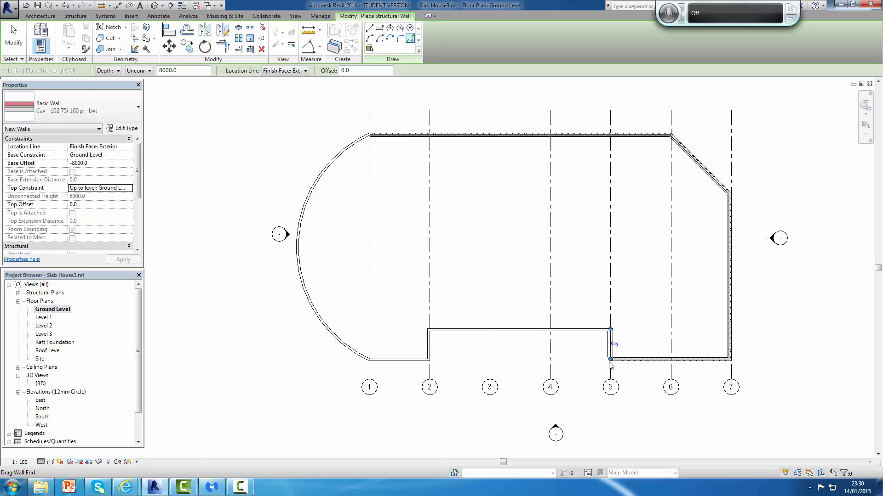
Try picking the other lines of the short return at grid 5 for walls, and undo the walls placed there
left_click(606, 346)
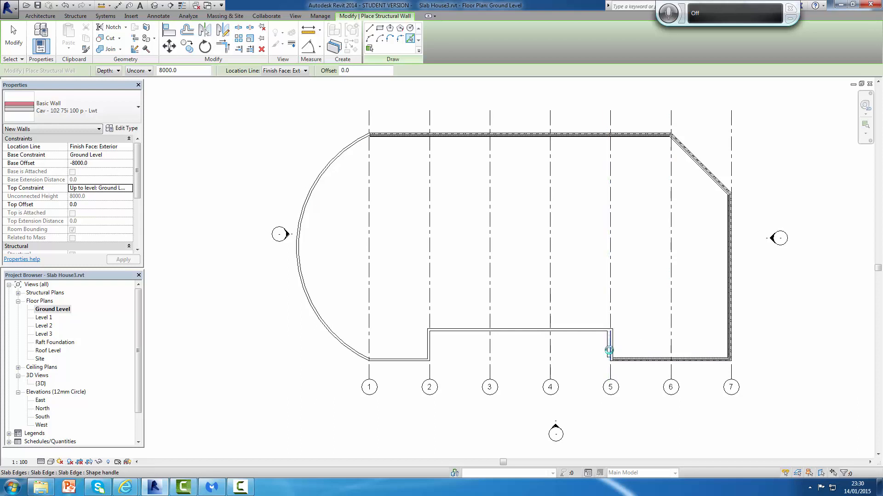
left_click(782, 347)
left_click(608, 360)
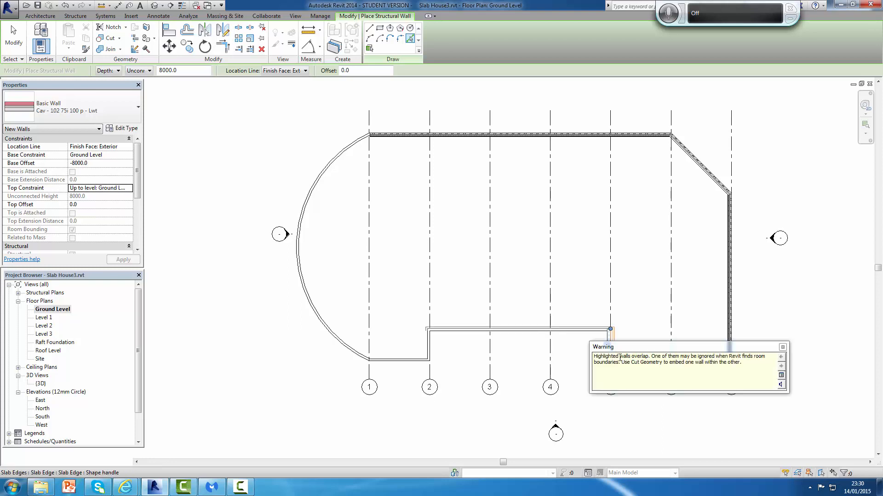
key("Escape")
key("Escape")
left_click(782, 347)
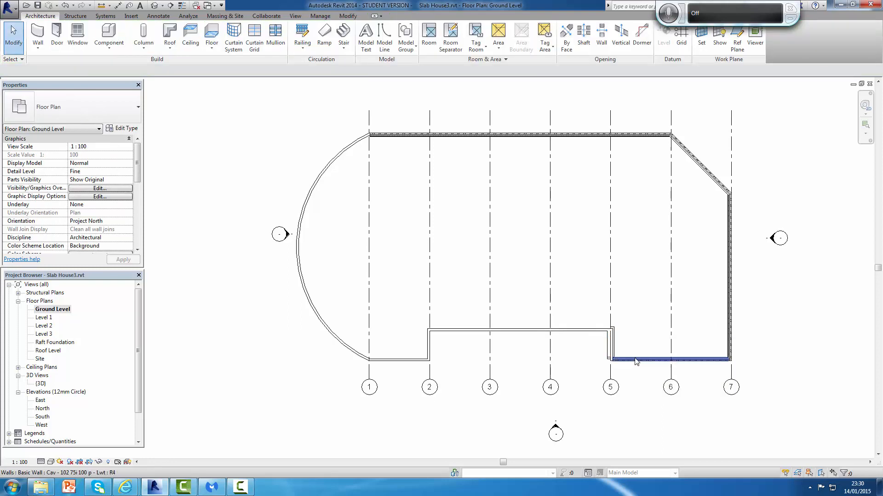
left_click(65, 6)
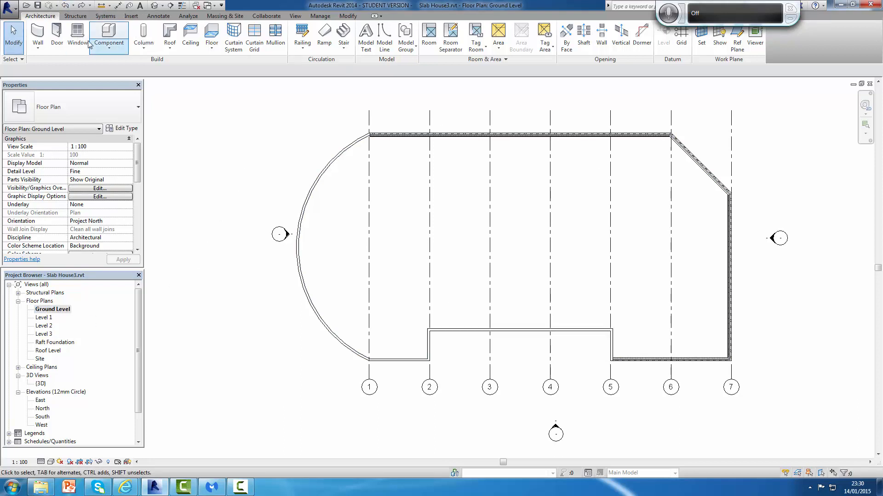
Place a Cav - 102 75i 100 p - Lwt structural wall by picking the short return edge of the slab at grid 5
left_click(46, 48)
left_click(68, 58)
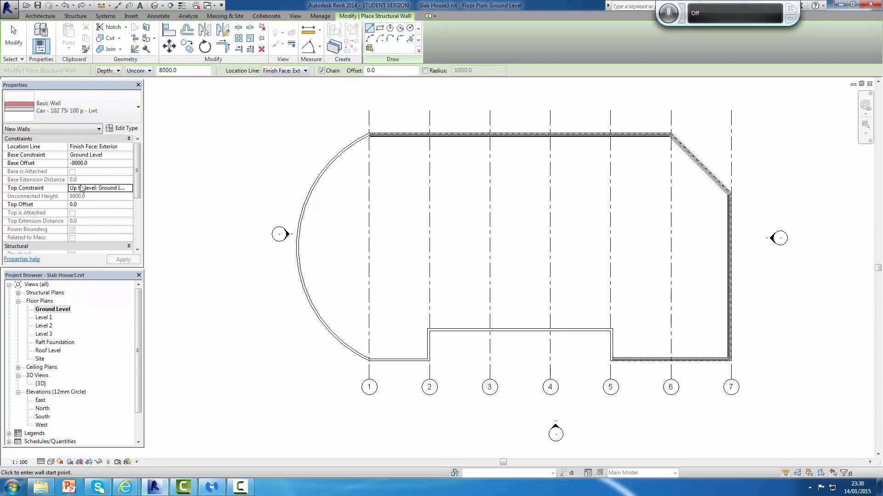
scroll(616, 360, "up", 5)
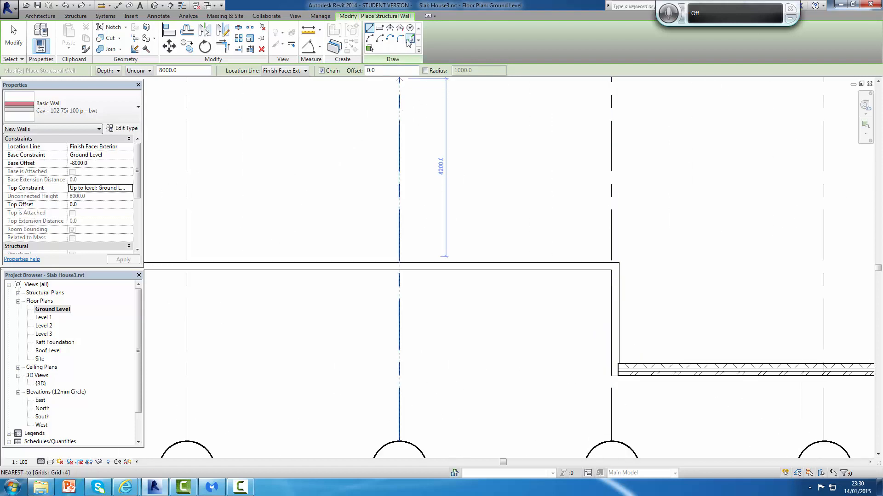
left_click(410, 38)
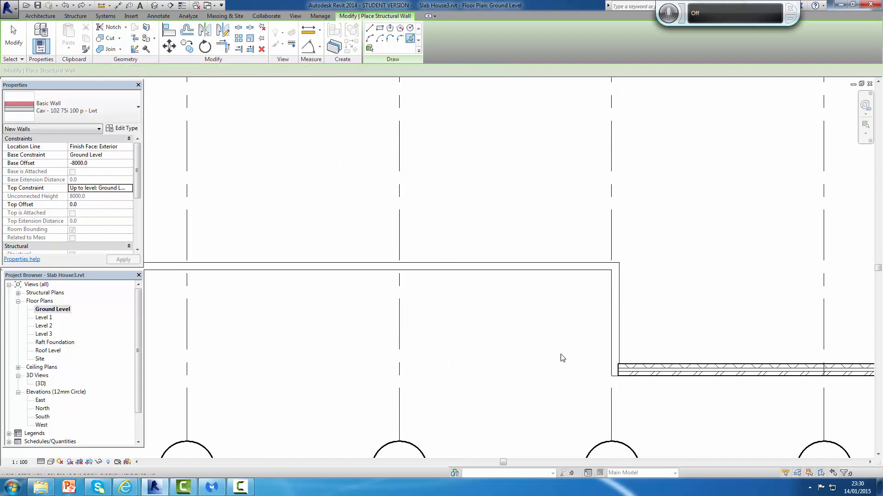
left_click(612, 342)
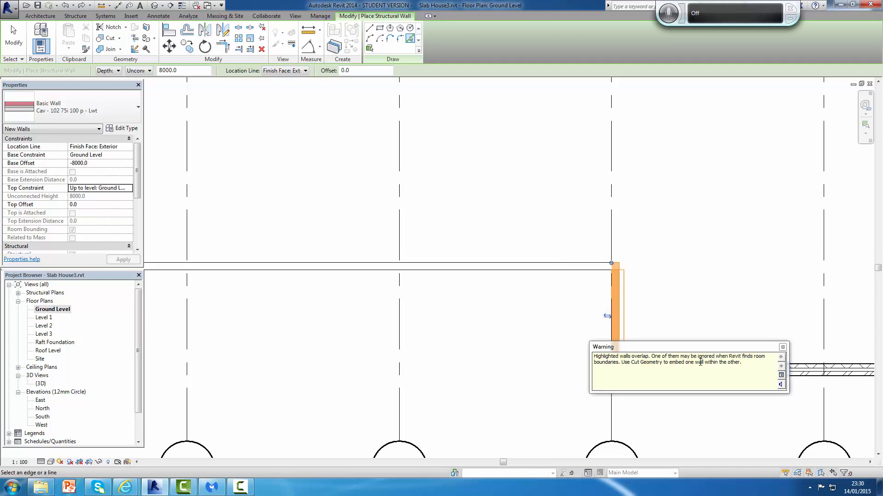
left_click_drag(703, 349, 471, 373)
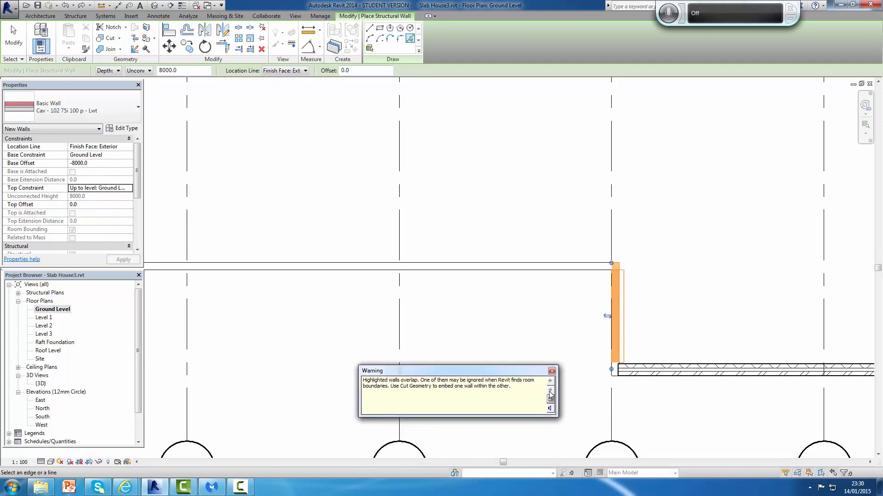
left_click(552, 371)
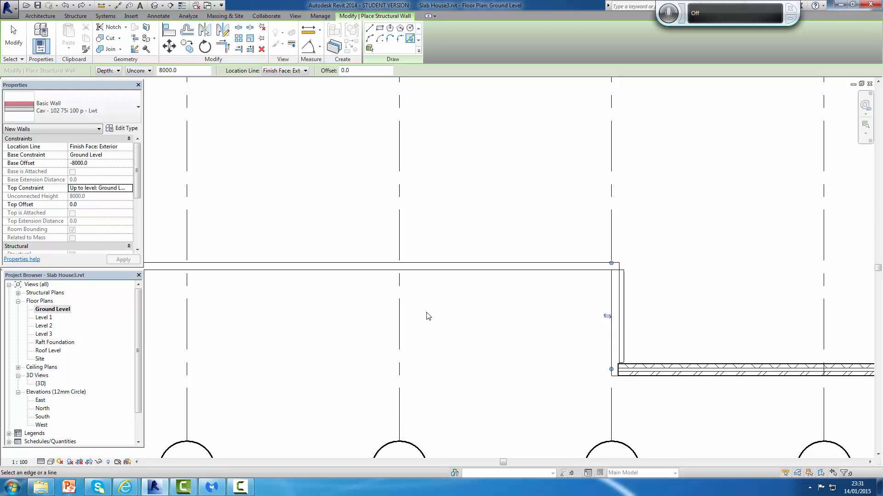
In the 3D view, set the new return wall at grid 5 to base offset 0 and top constraint Level 1
double_click(40, 384)
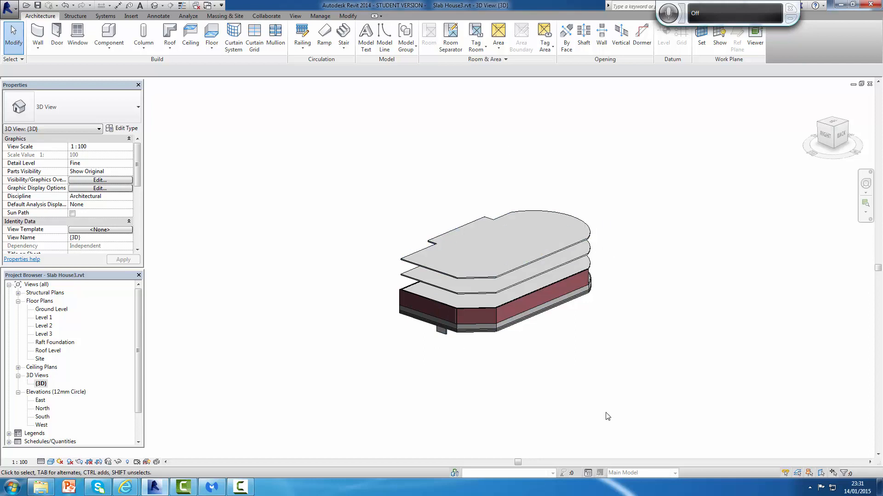
middle_click_drag(621, 416, 550, 356, "shift")
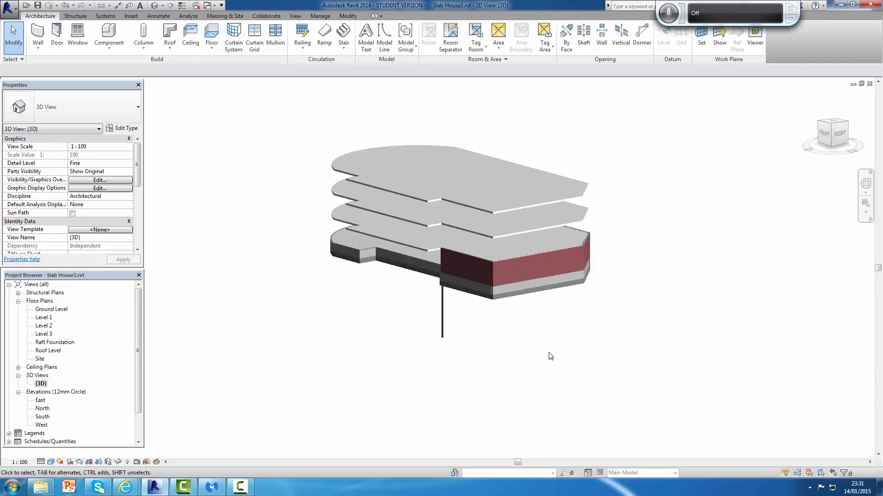
scroll(621, 371, "up", 6)
middle_click_drag(633, 371, 723, 366, "shift")
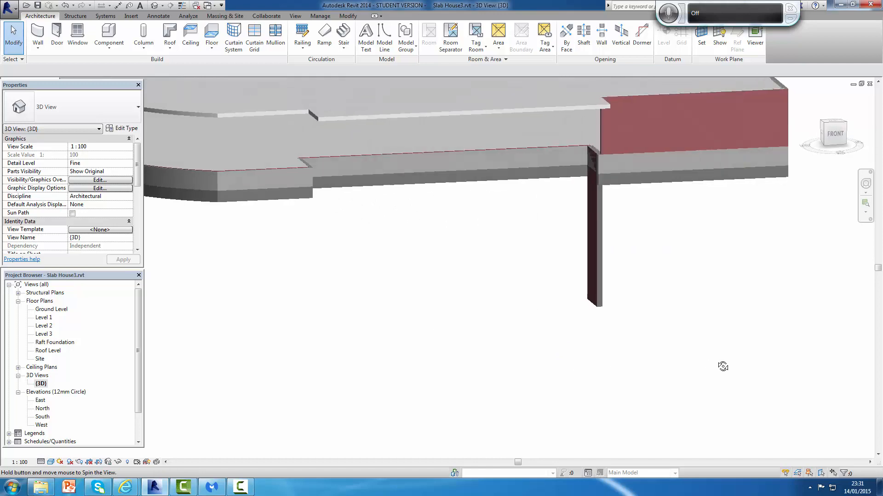
scroll(680, 333, "up", 4)
left_click(485, 238)
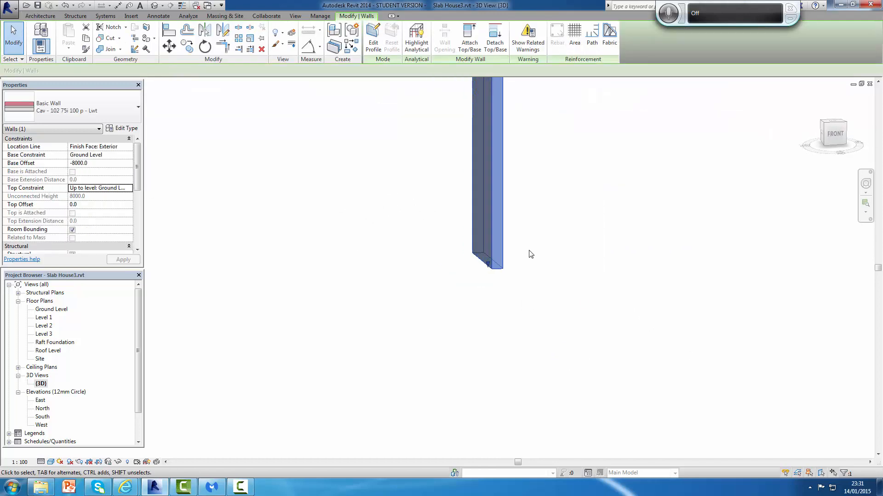
scroll(529, 250, "down", 3)
scroll(220, 224, "up", 4)
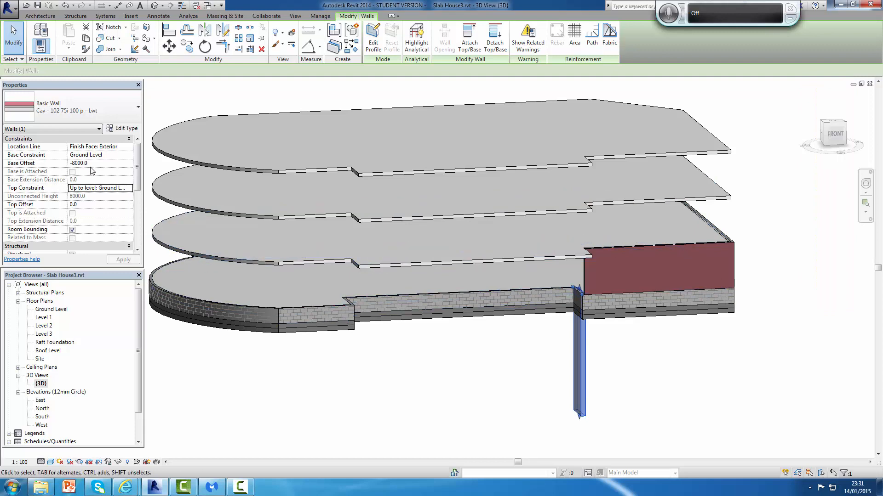
left_click(92, 163)
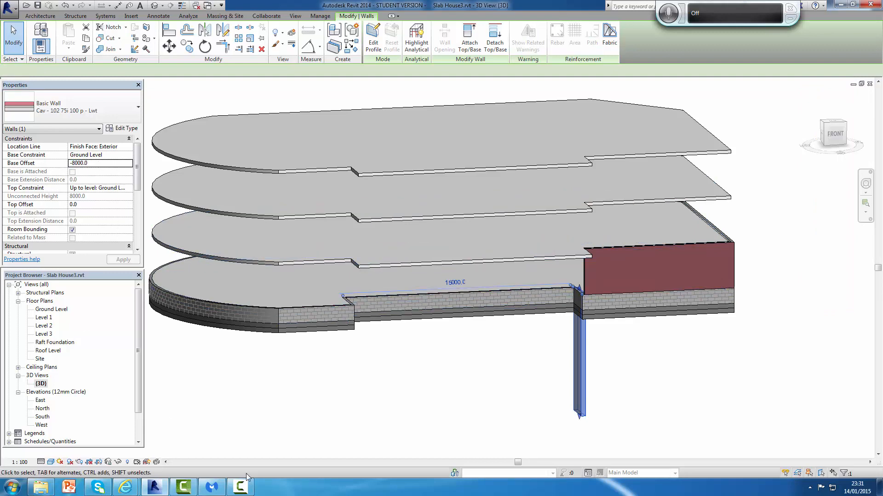
left_click(101, 164)
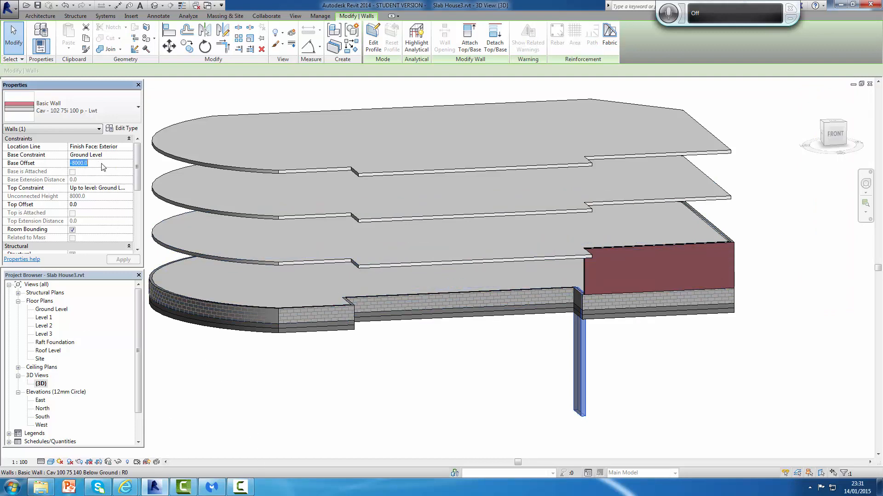
type("0")
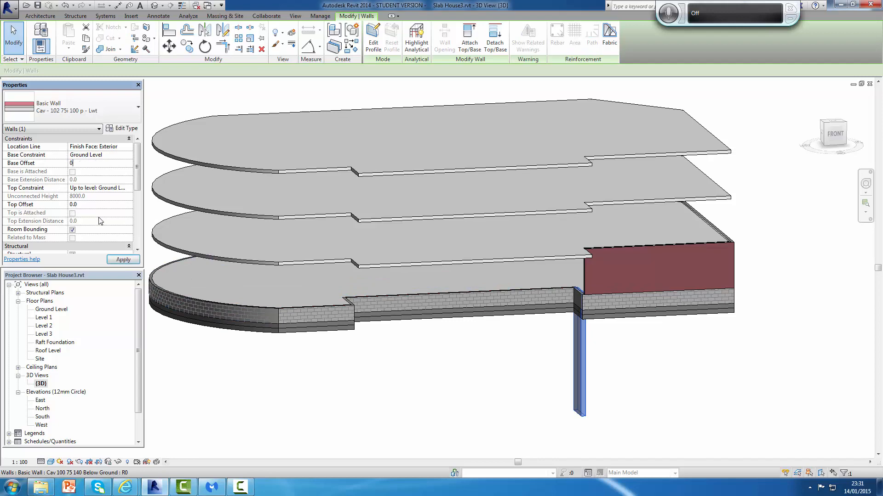
left_click(130, 189)
left_click(111, 216)
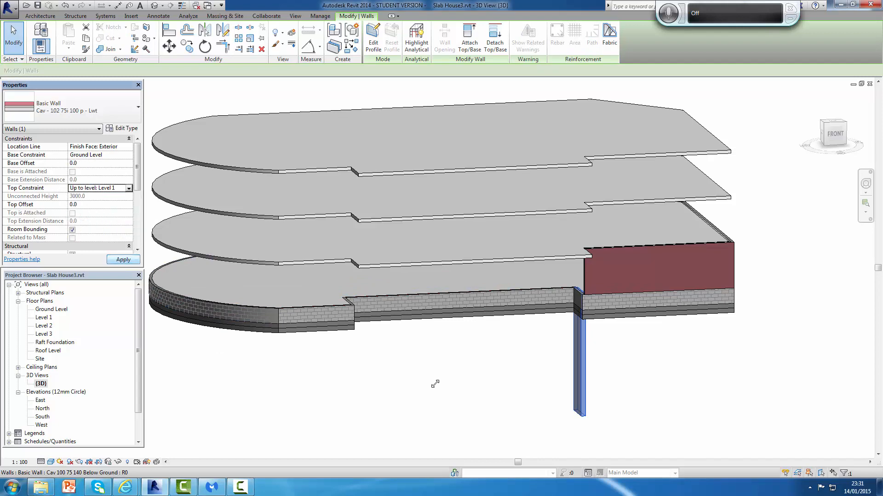
left_click(435, 397)
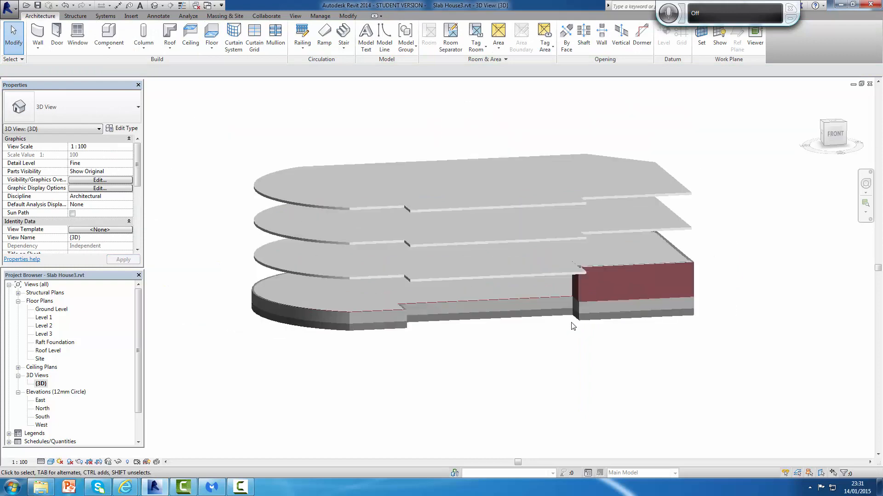
Return to the Ground Level floor plan at the recessed slab edge between grids 2 and 5
scroll(572, 325, "down", 2)
double_click(52, 310)
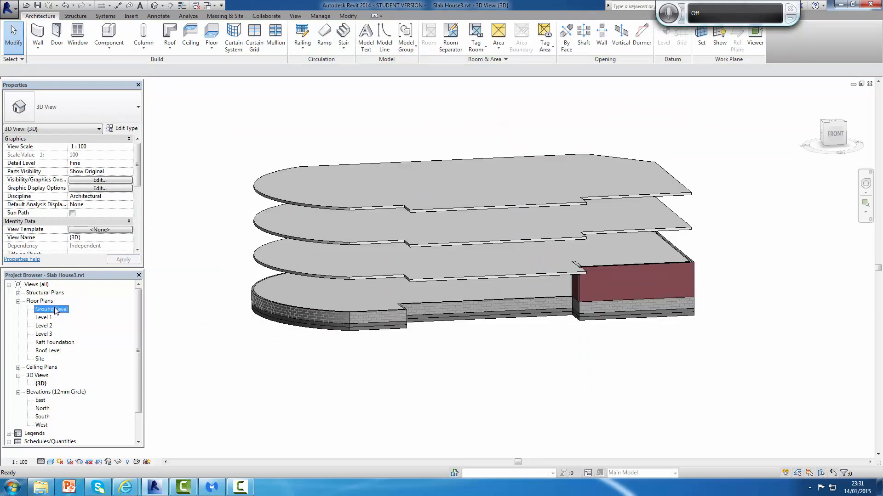
scroll(480, 263, "down", 2)
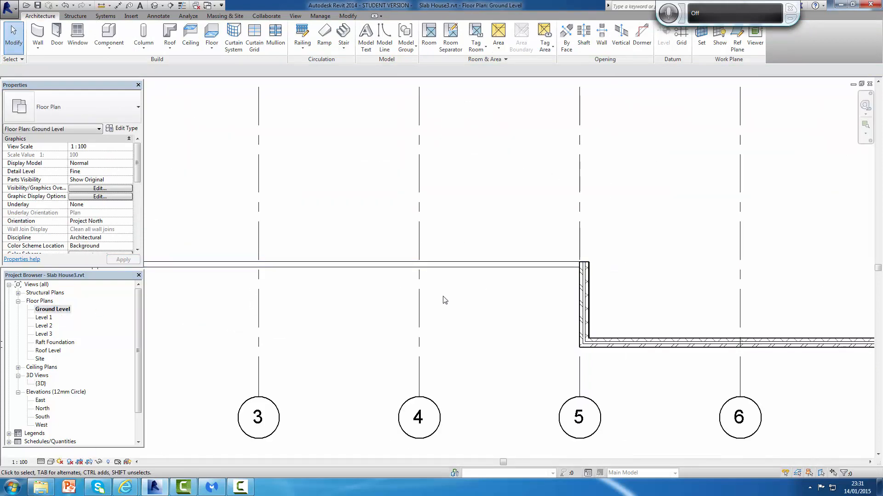
scroll(445, 298, "down", 3)
middle_click_drag(471, 301, 506, 285)
scroll(506, 285, "up", 1)
scroll(506, 285, "up", 1)
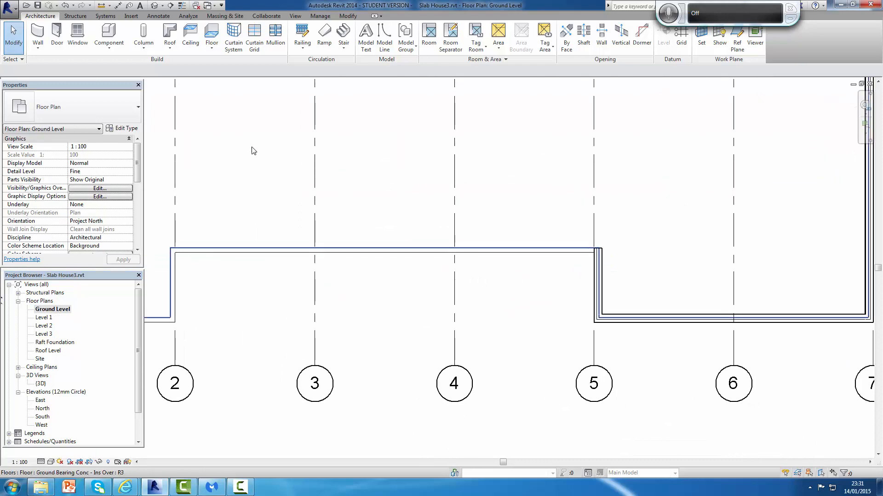
Try to place a structural wall on the outer side of the recessed slab edge between grids 2 and 5, and delete it
left_click(54, 83)
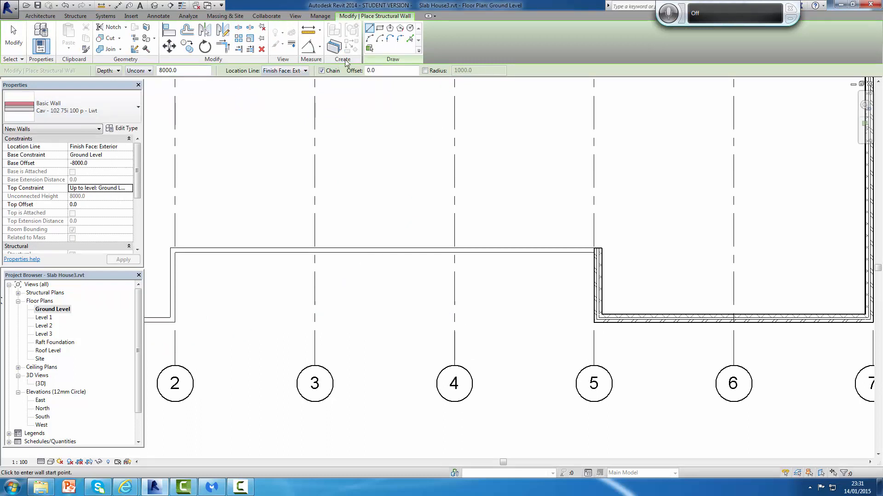
left_click(409, 40)
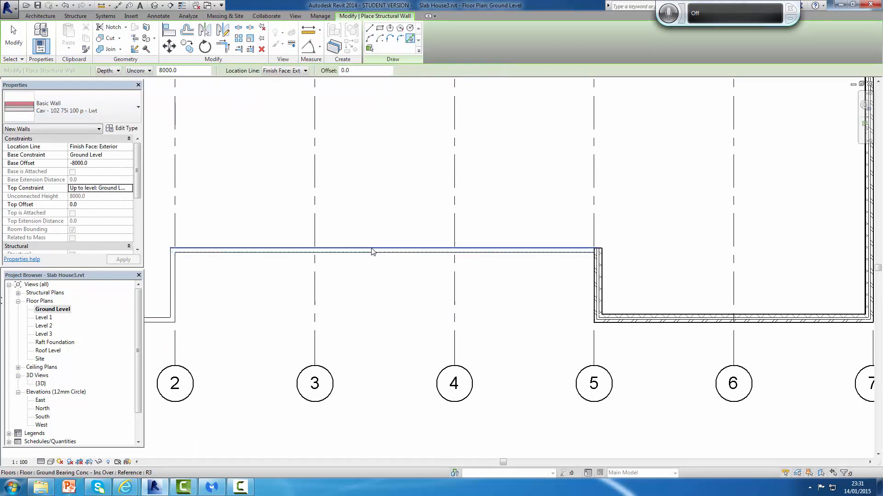
left_click(386, 259)
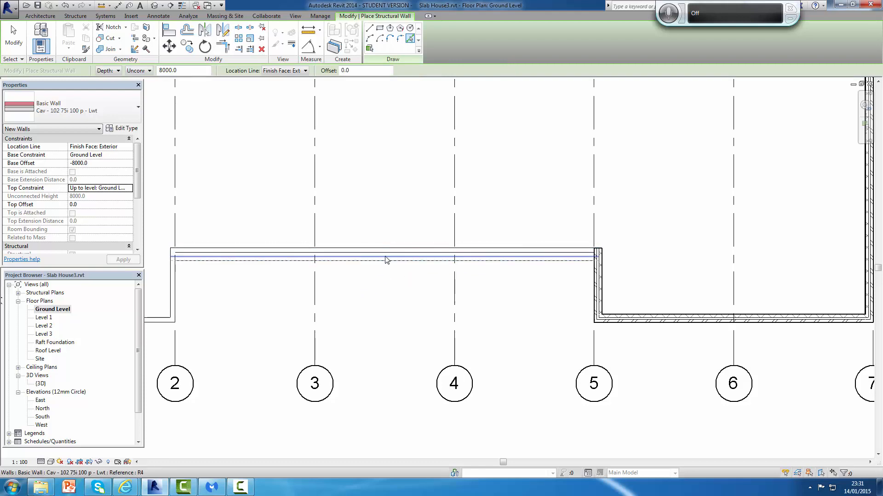
key("Escape")
key("Escape")
left_click(410, 259)
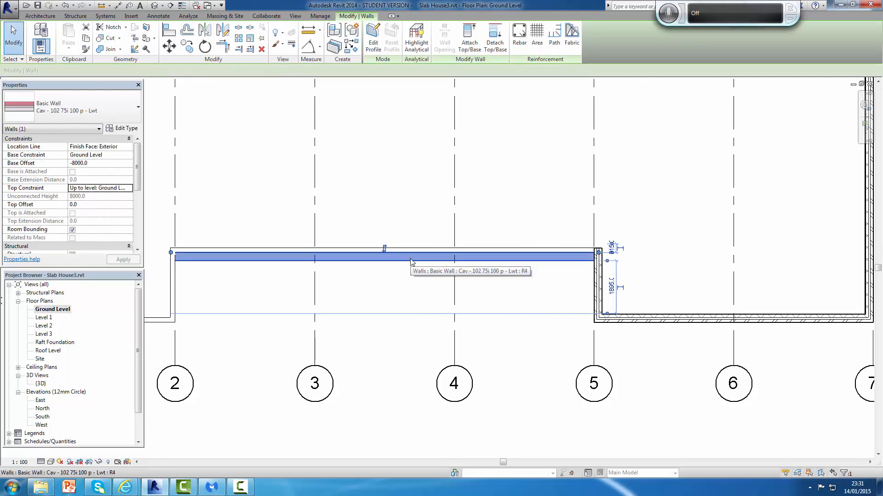
key("Delete")
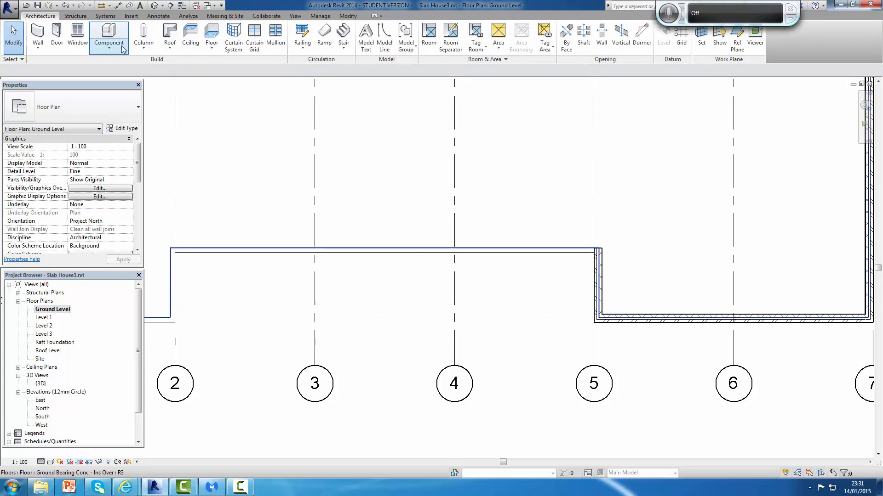
Place a structural wall on the inner side of the recessed slab edge between grids 2 and 5 by picking the edge
left_click(35, 51)
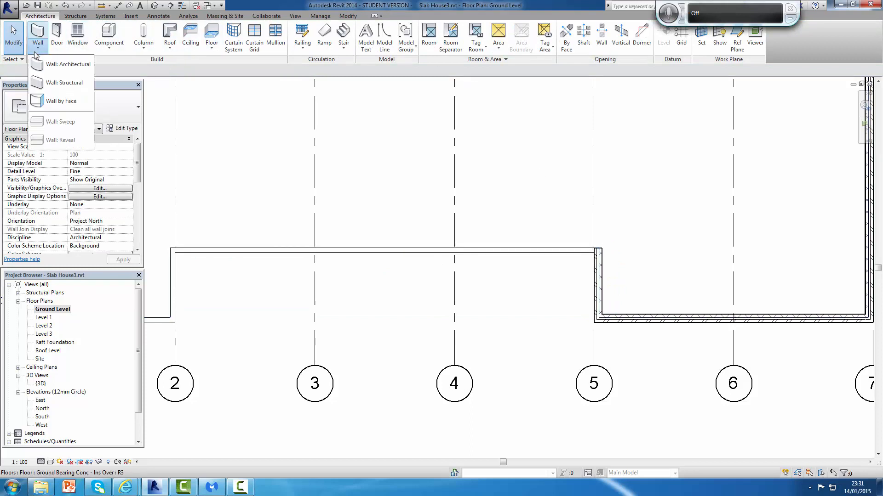
left_click(59, 83)
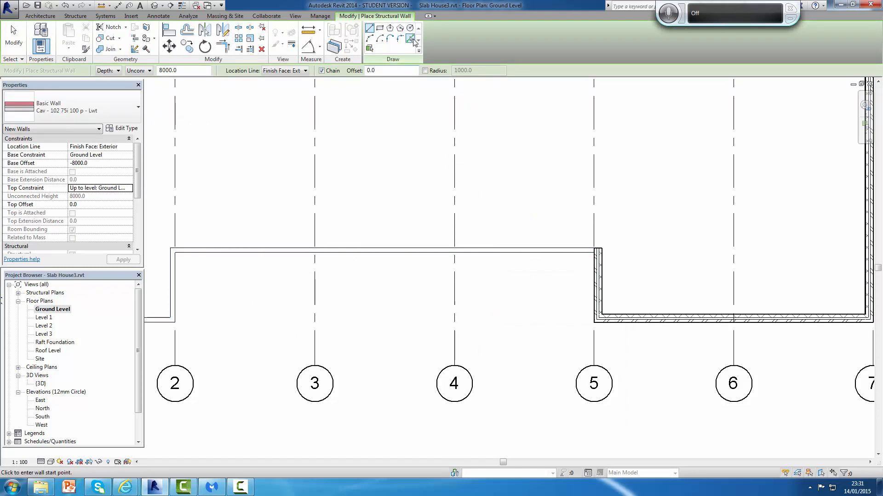
left_click(412, 40)
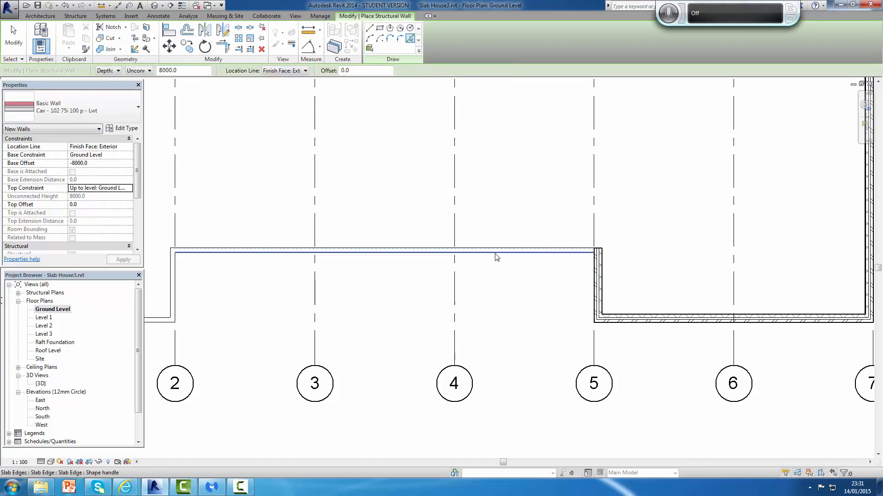
left_click(496, 256)
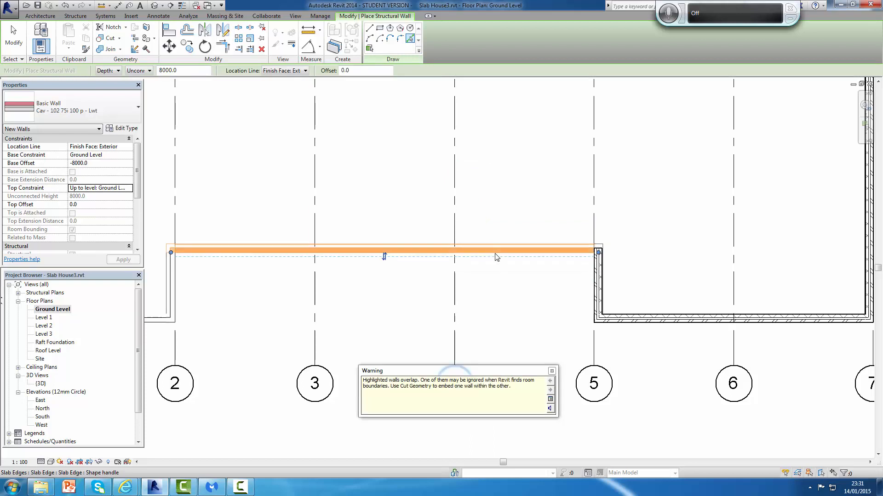
left_click(551, 371)
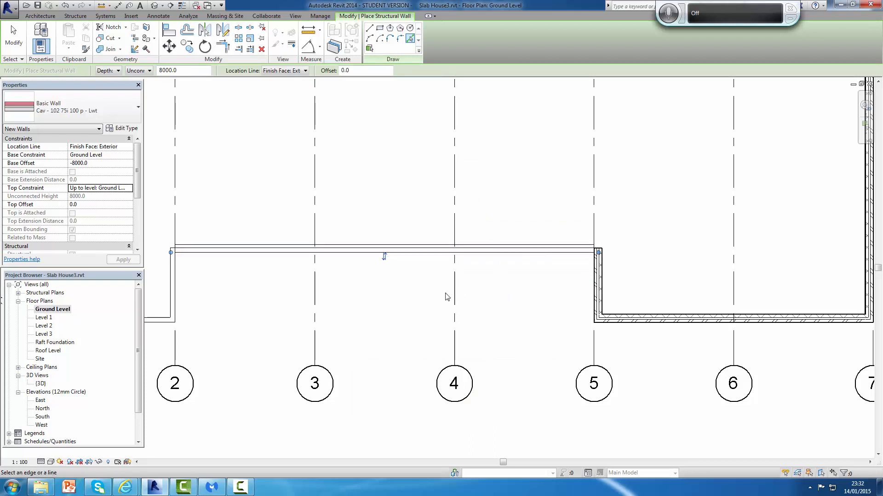
In the 3D view, set the recessed wall between grids 2 and 5 to base offset 0 and top constraint Level 1
scroll(453, 297, "down", 2)
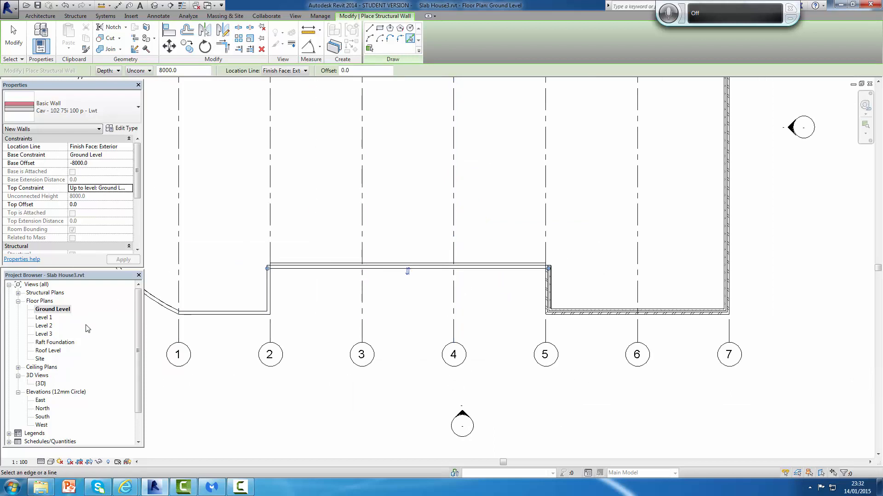
left_click(41, 384)
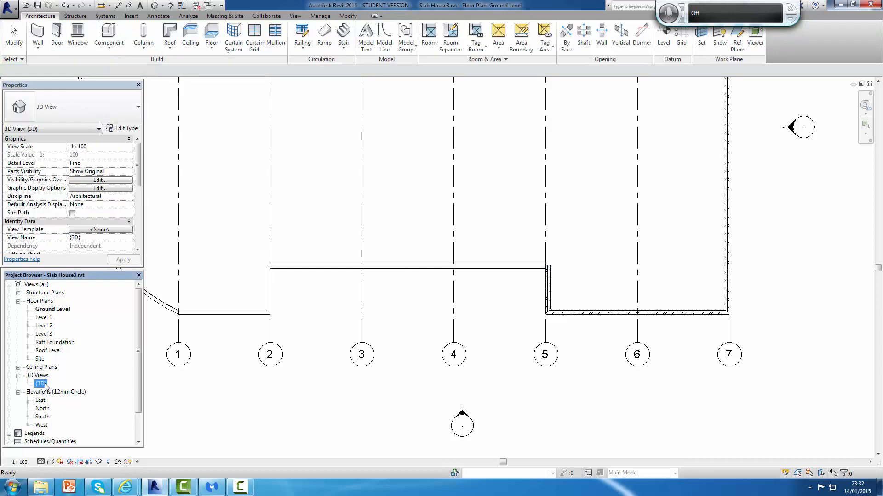
double_click(45, 385)
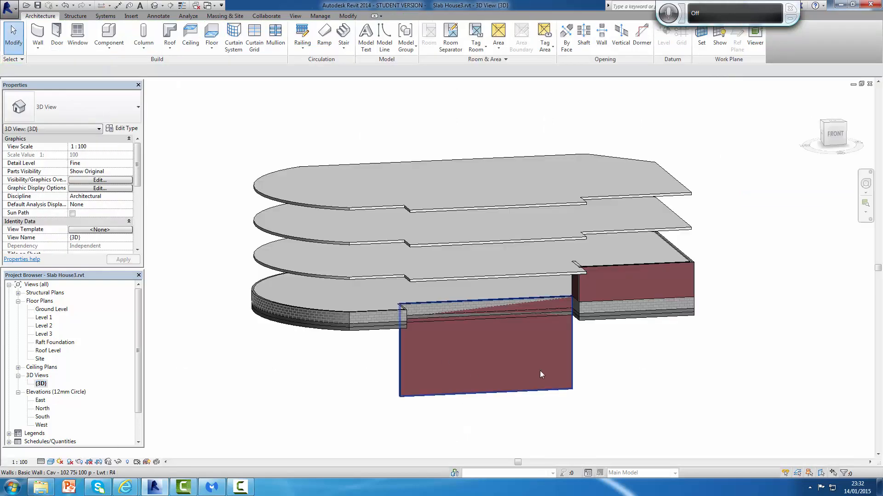
left_click(540, 370)
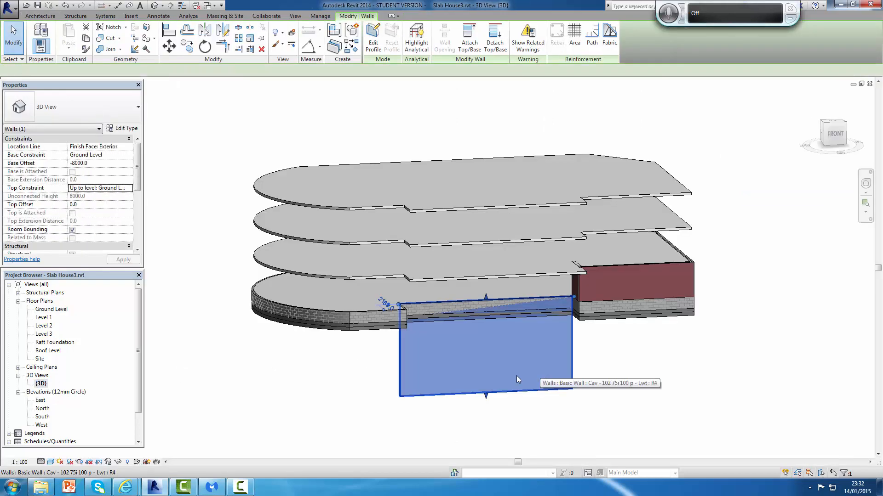
left_click(95, 163)
type("0")
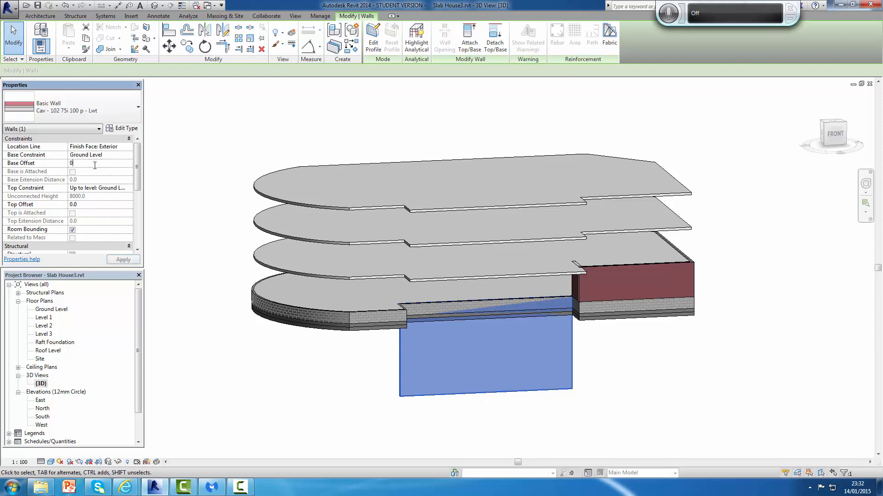
left_click(129, 189)
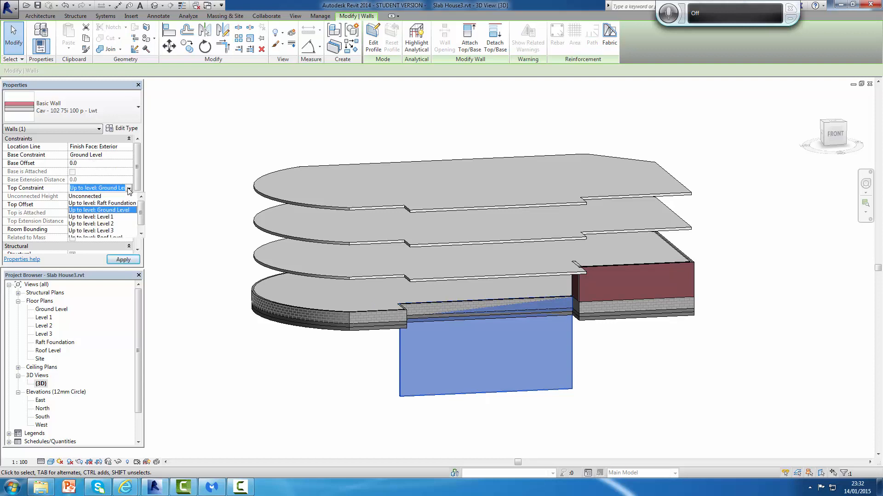
left_click(105, 217)
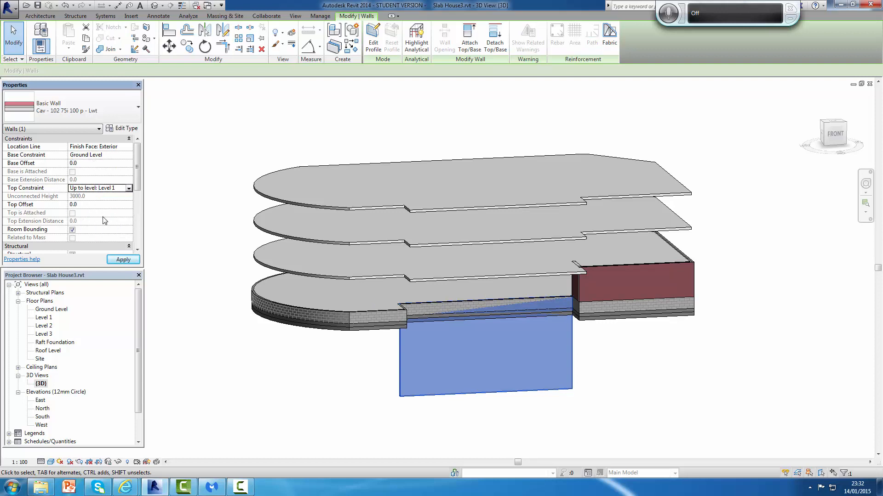
left_click(122, 260)
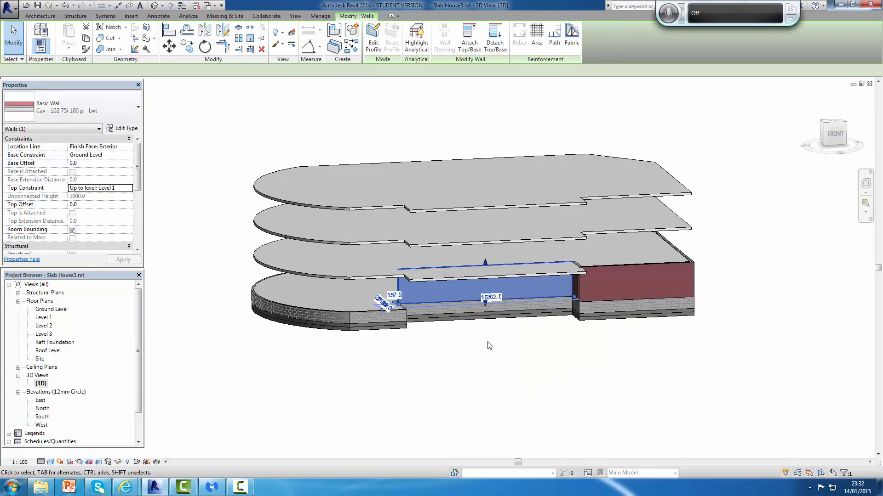
left_click(486, 345)
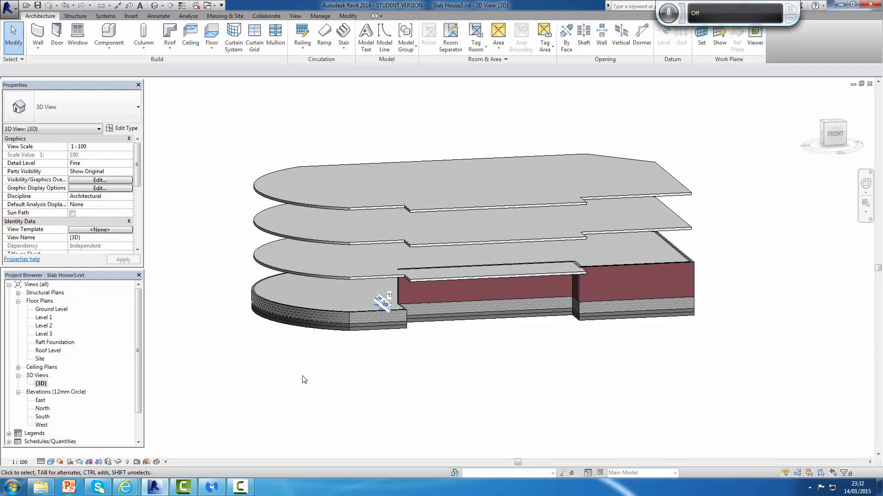
Return to the Ground Level floor plan to continue with the slab edges
left_click(41, 47)
left_click(183, 185)
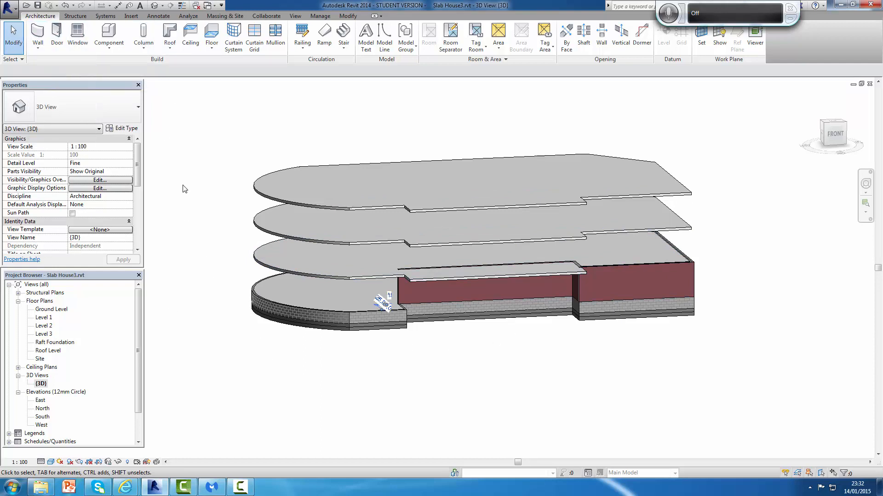
double_click(49, 310)
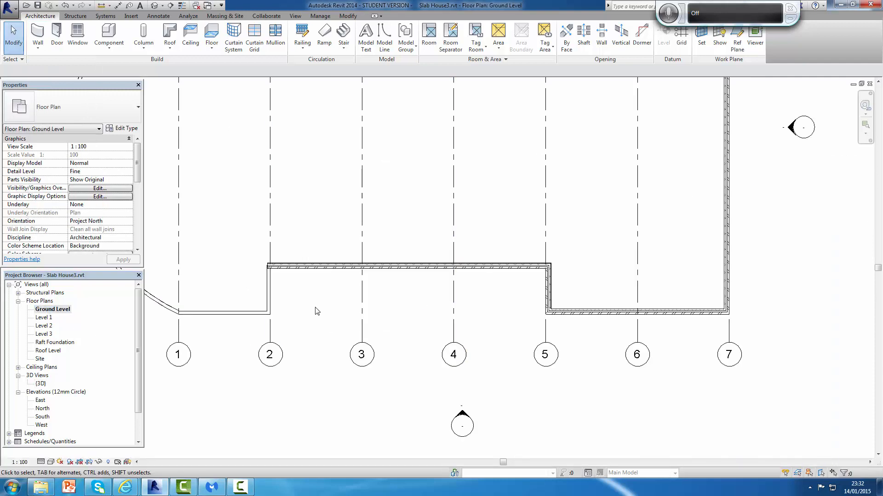
Try to place a structural wall on the outer side of the short return slab edge at grid 2, and delete it
left_click(38, 46)
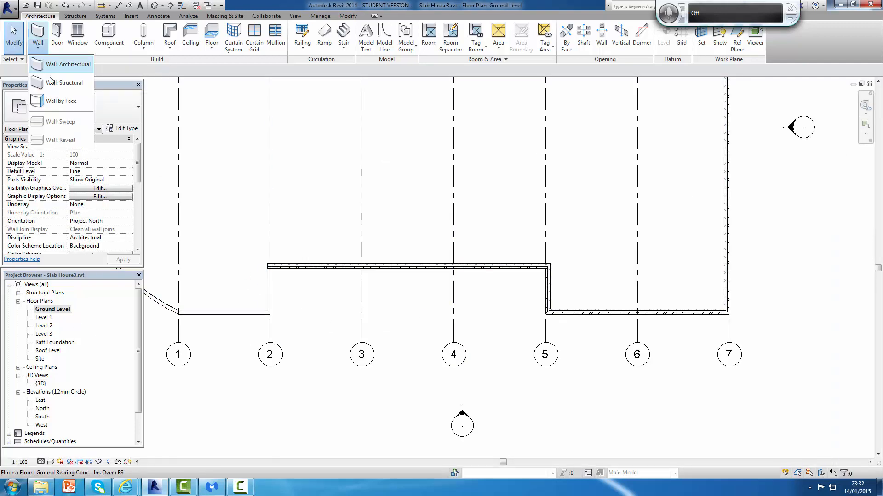
left_click(56, 84)
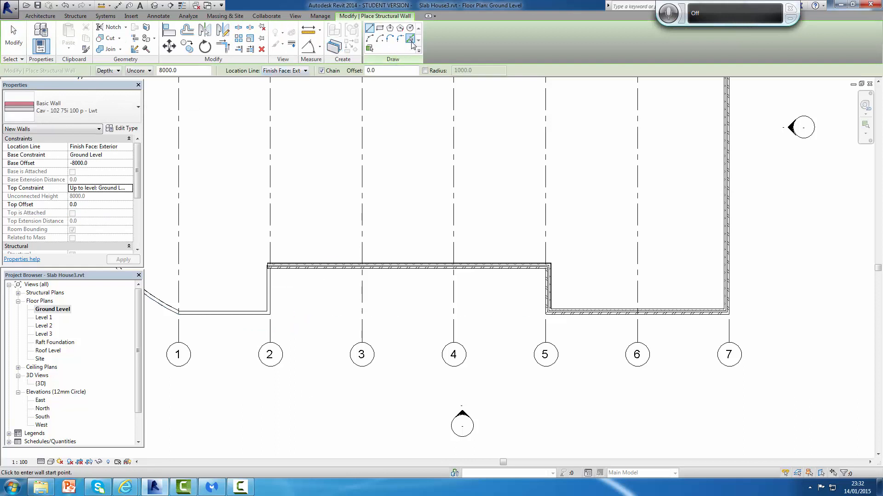
left_click(410, 40)
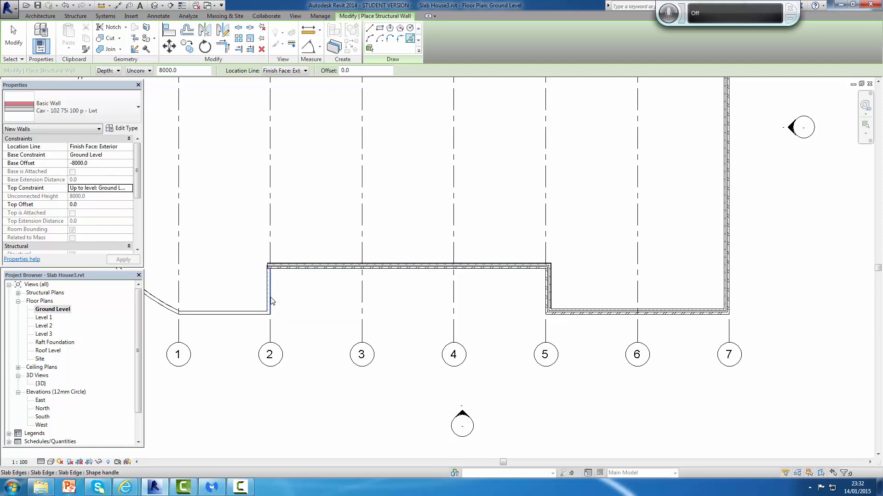
scroll(271, 301, "up", 4)
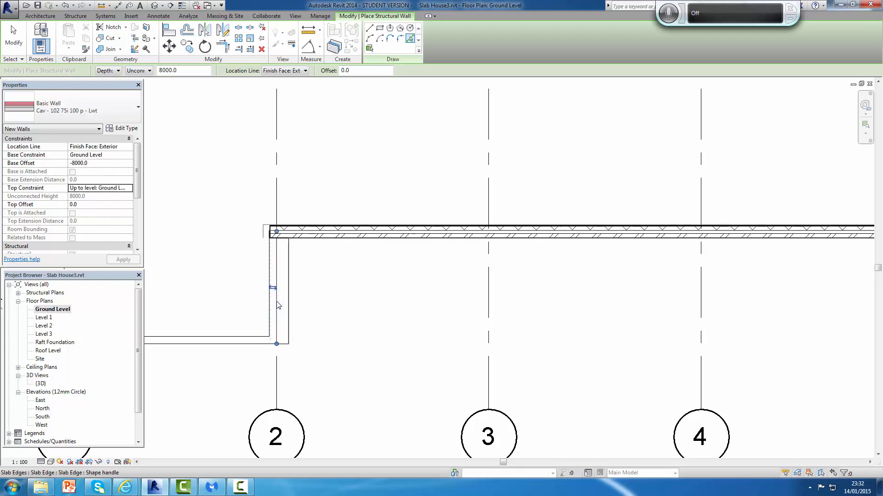
left_click(276, 302)
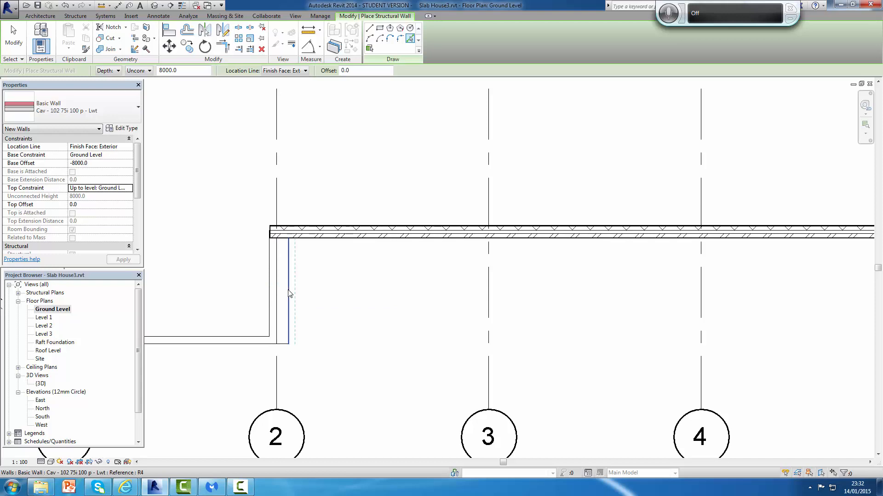
key("Escape")
key("Escape")
left_click(286, 297)
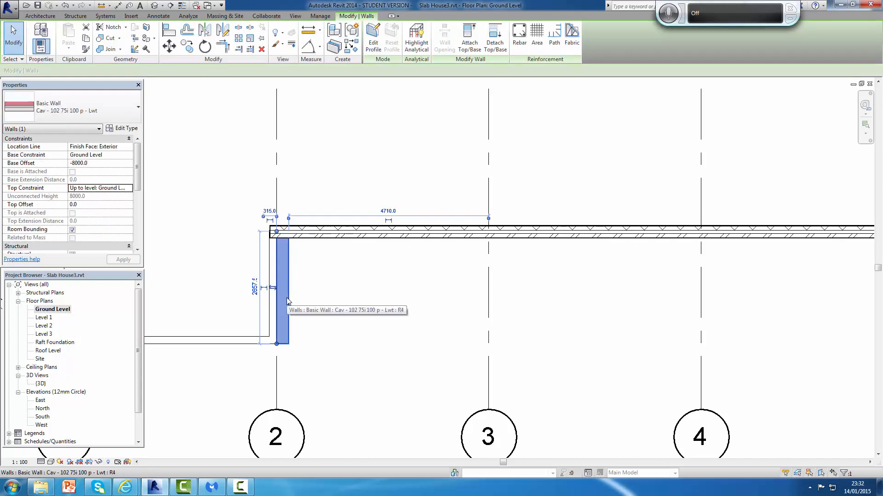
key("Delete")
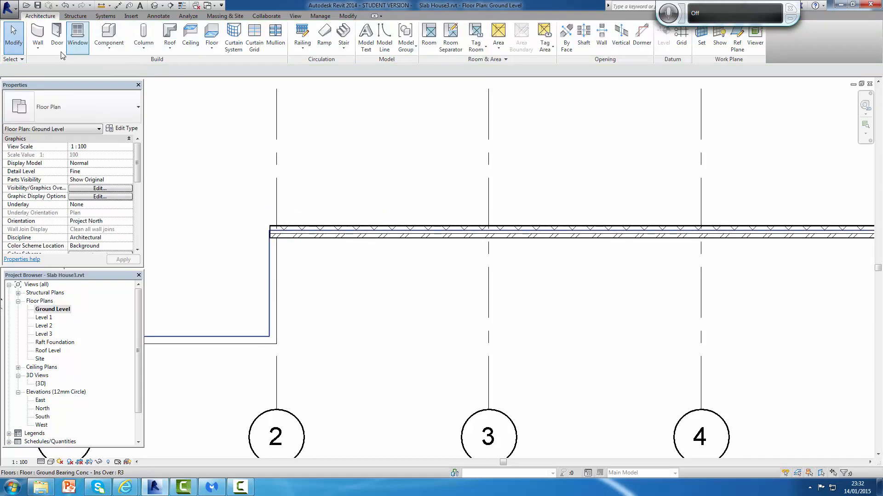
Place a structural wall on the inner side of the short return slab edge at grid 2 by picking the edge
left_click(38, 52)
left_click(51, 83)
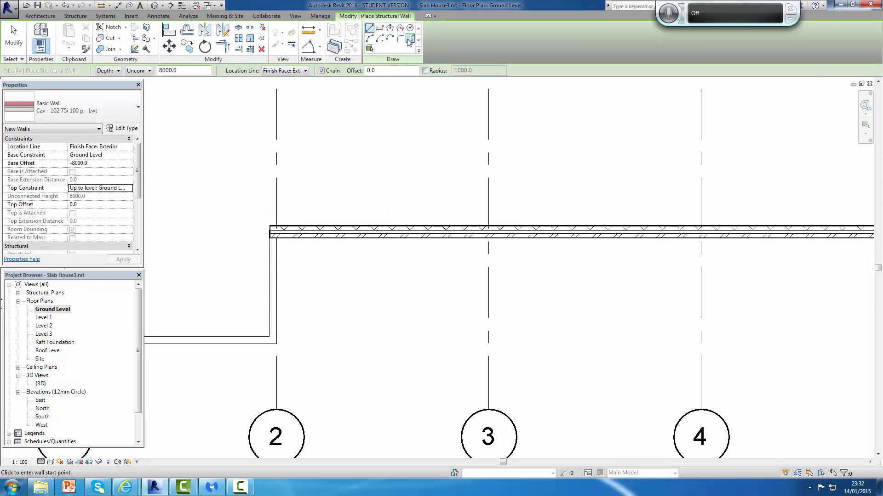
left_click(409, 39)
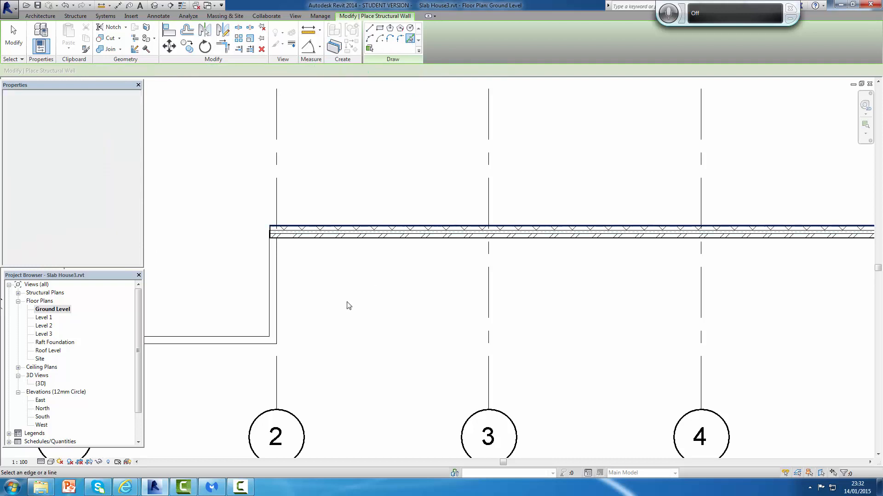
left_click(278, 300)
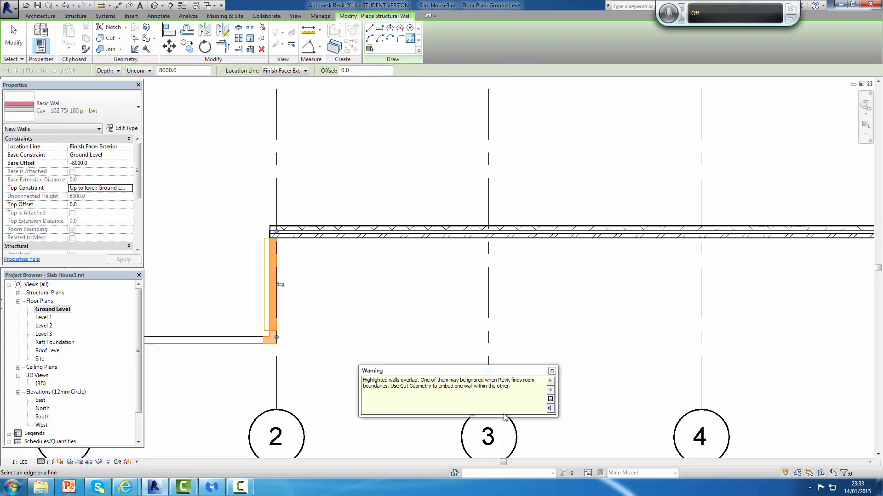
left_click(551, 371)
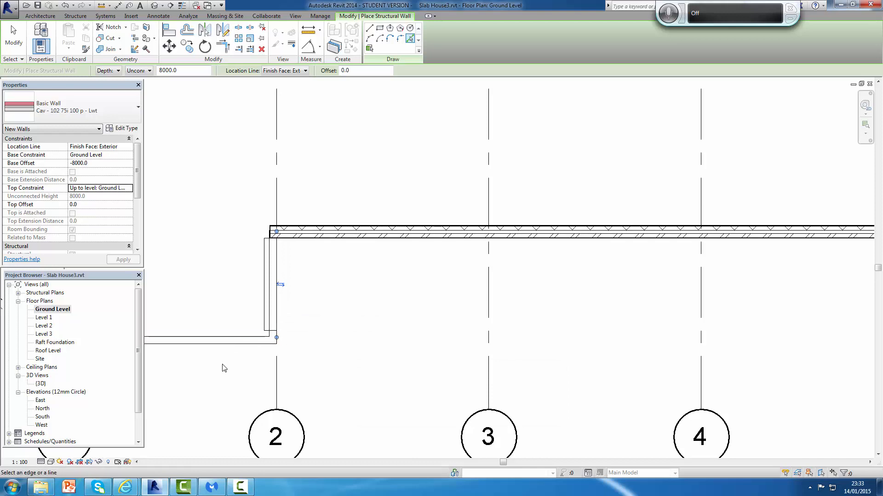
In the 3D view, set the new return wall at grid 2 to base offset 0 and top constraint Level 1
double_click(40, 384)
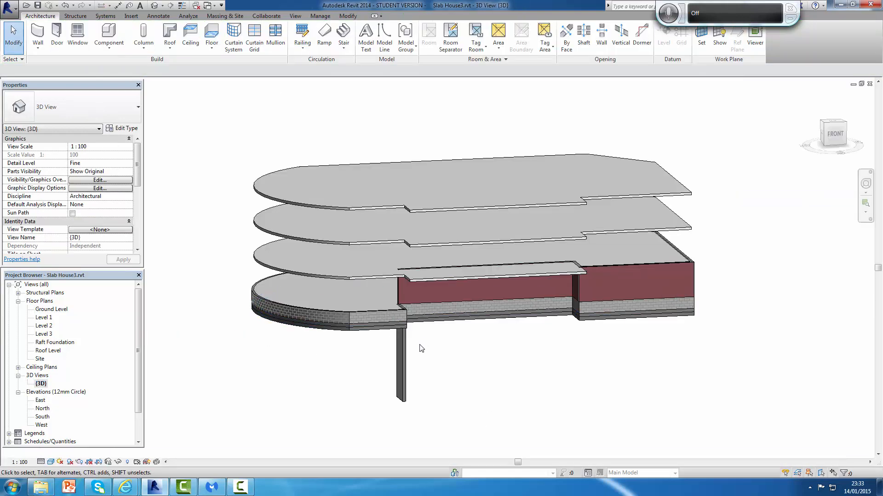
left_click(406, 368)
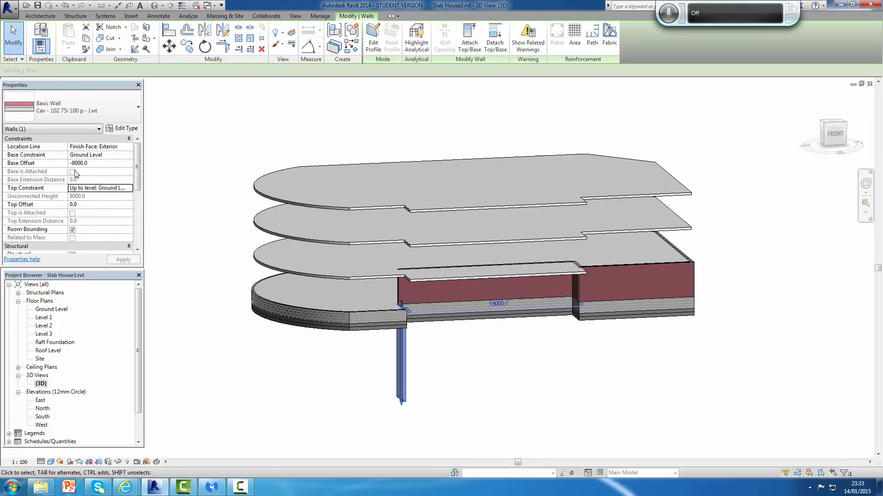
left_click(95, 164)
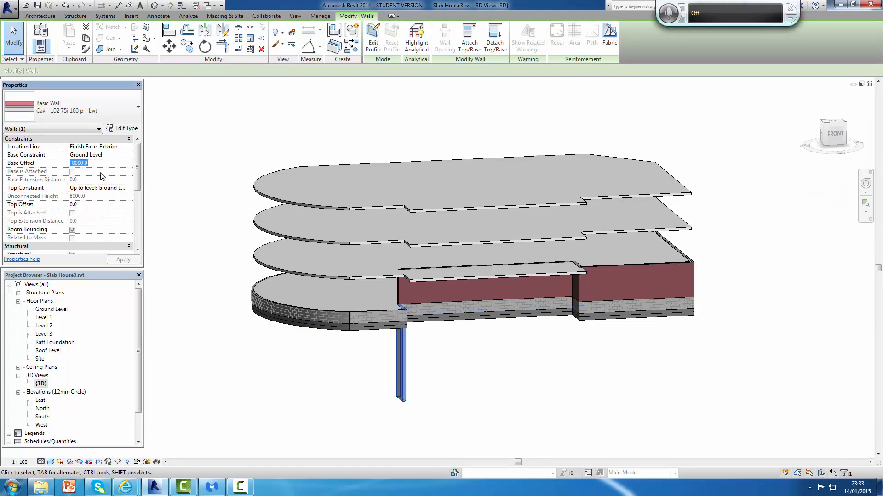
type("0")
left_click(127, 189)
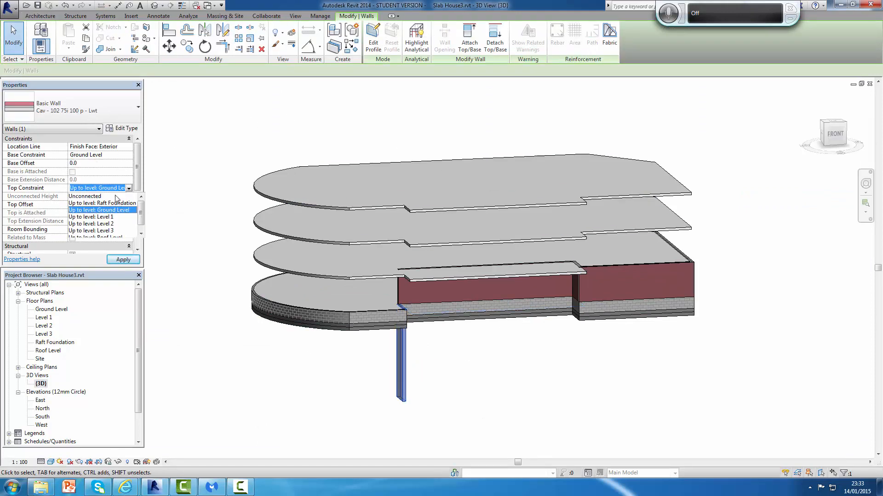
left_click(105, 217)
left_click(125, 261)
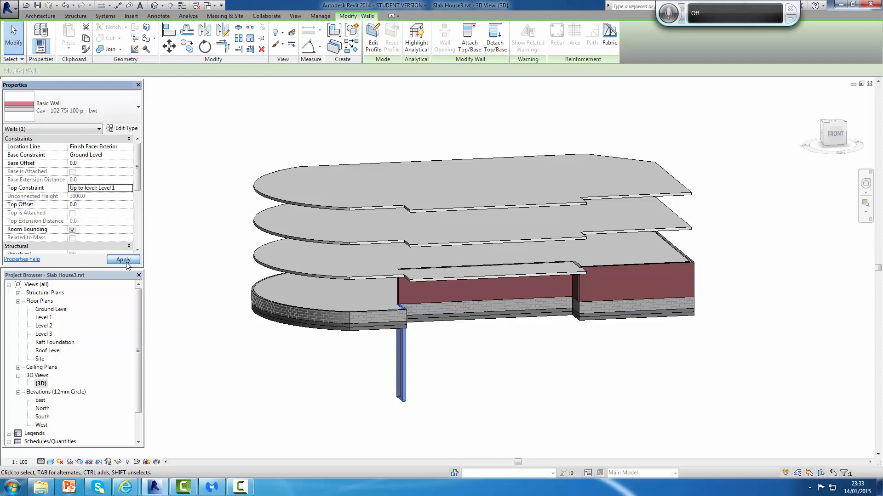
left_click(437, 335)
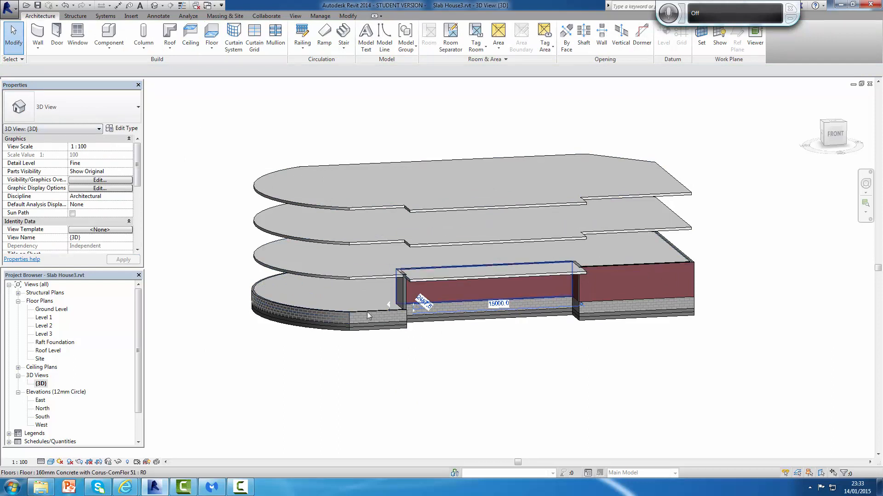
Return to the Ground Level floor plan at the straight slab edge between grids 1 and 2
left_click(34, 51)
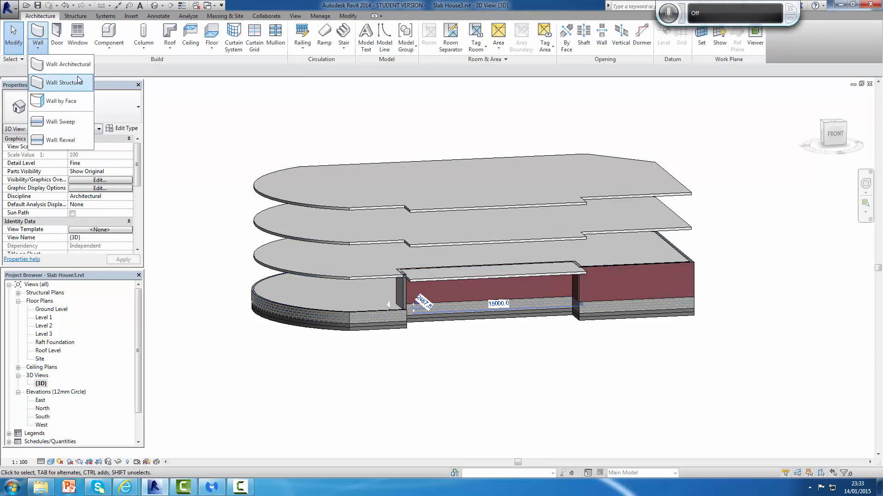
left_click(63, 83)
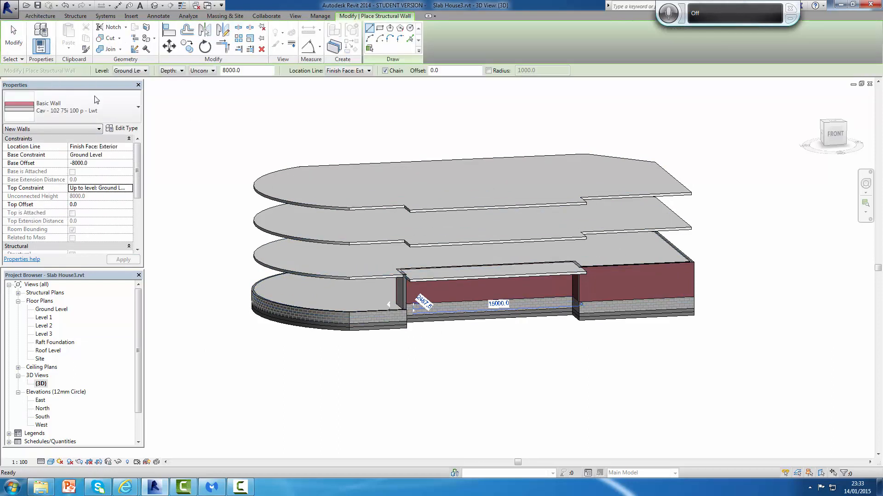
double_click(70, 311)
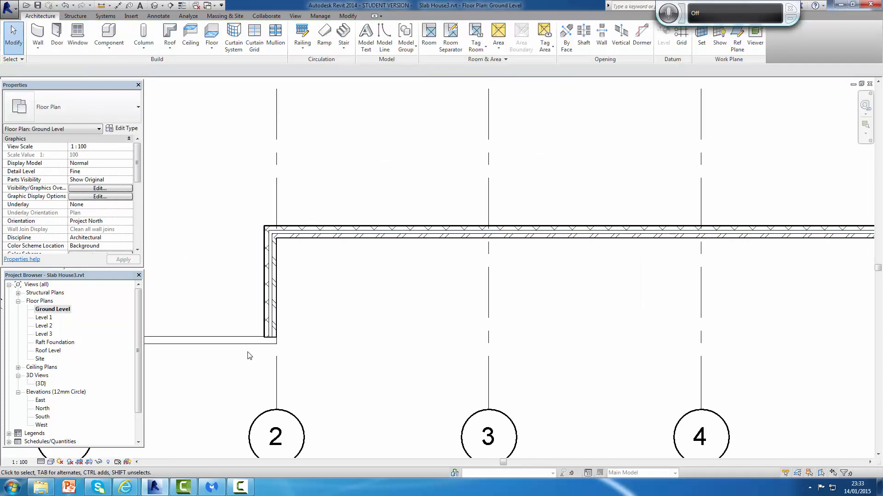
scroll(248, 355, "down", 5)
middle_click_drag(256, 365, 352, 370)
scroll(344, 304, "up", 2)
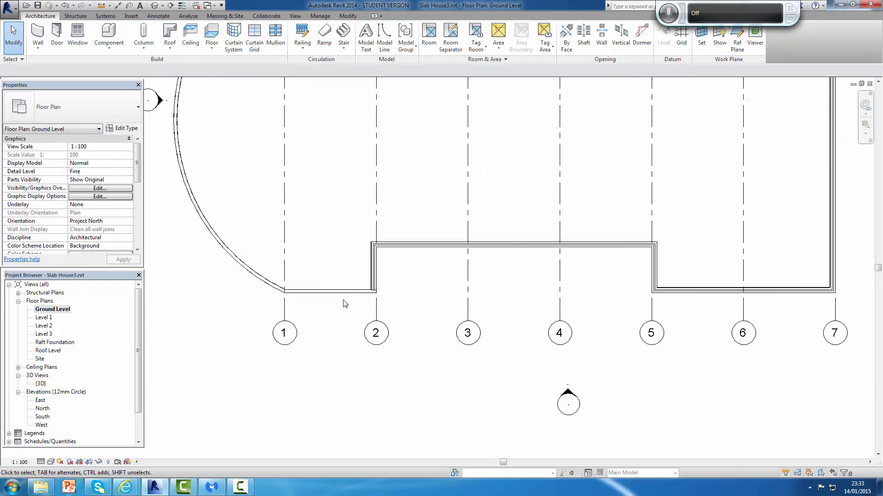
scroll(345, 303, "up", 1)
Place a structural cavity wall along the straight slab edge between grids 1 and 2 by picking the edge
left_click(38, 49)
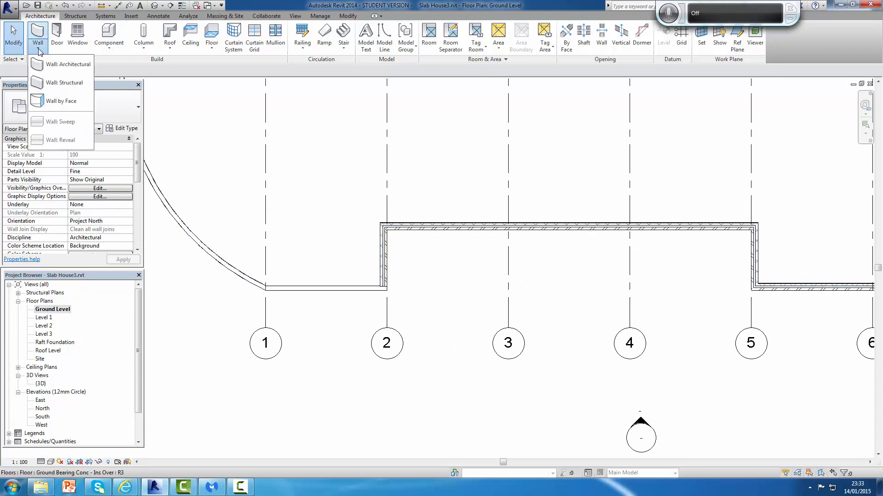
left_click(63, 82)
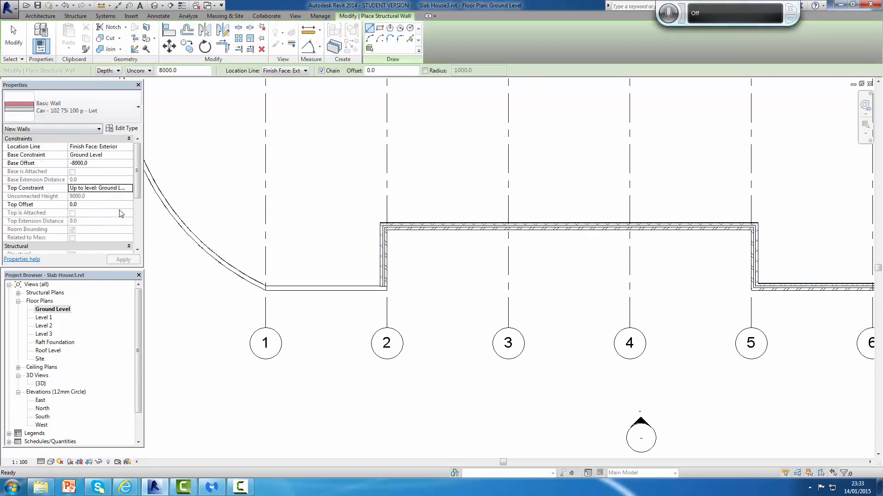
left_click(410, 40)
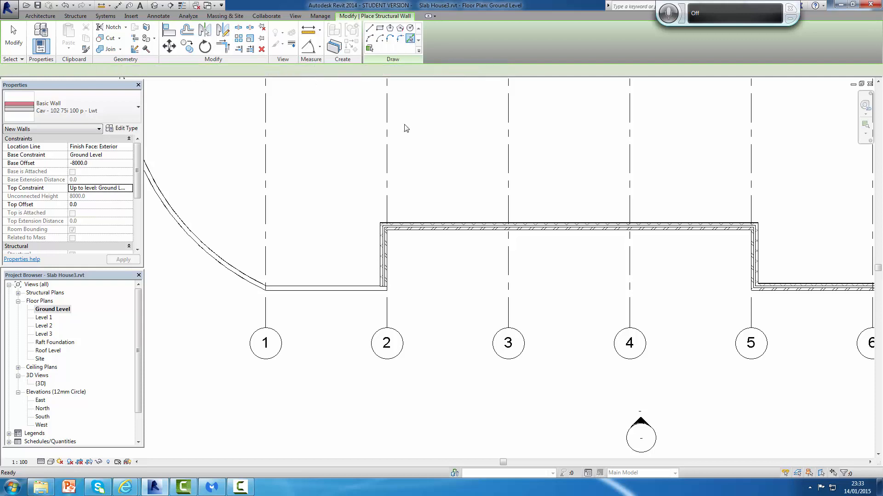
left_click(352, 296)
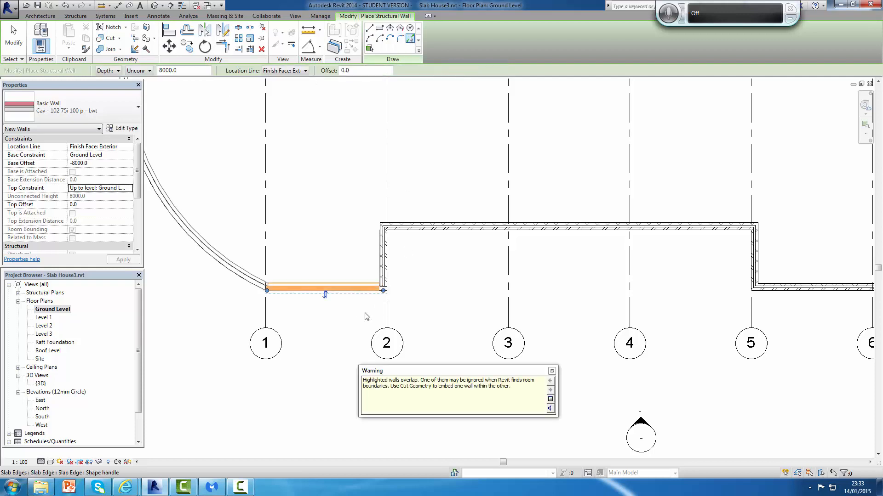
left_click(551, 372)
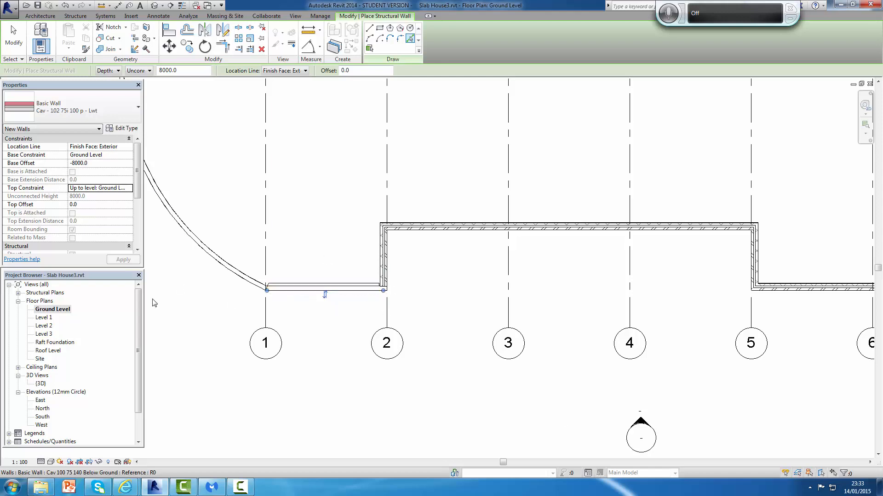
In the 3D view, set the new wall between grids 1 and 2 to base offset 0 and top constraint Level 1
double_click(40, 384)
left_click(397, 349)
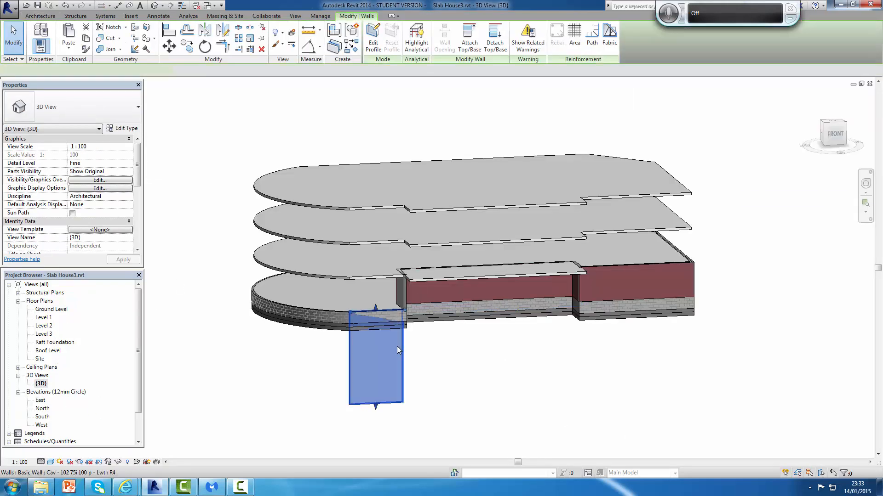
left_click(110, 164)
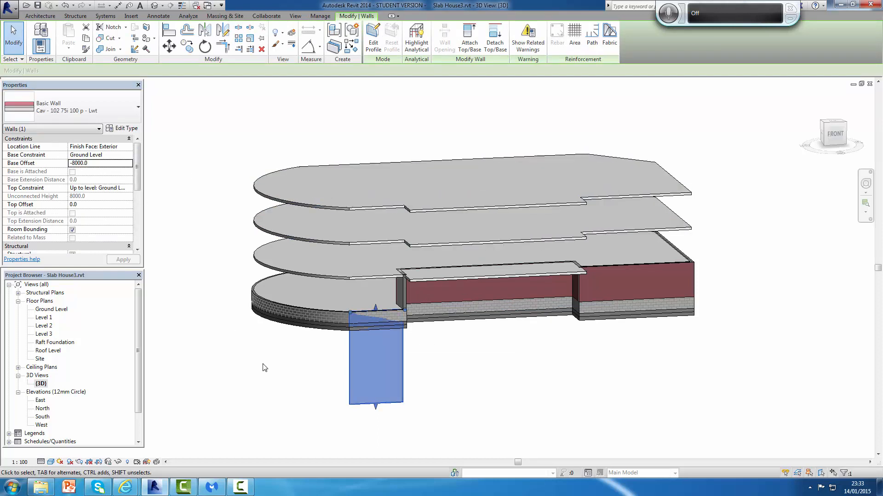
left_click(94, 165)
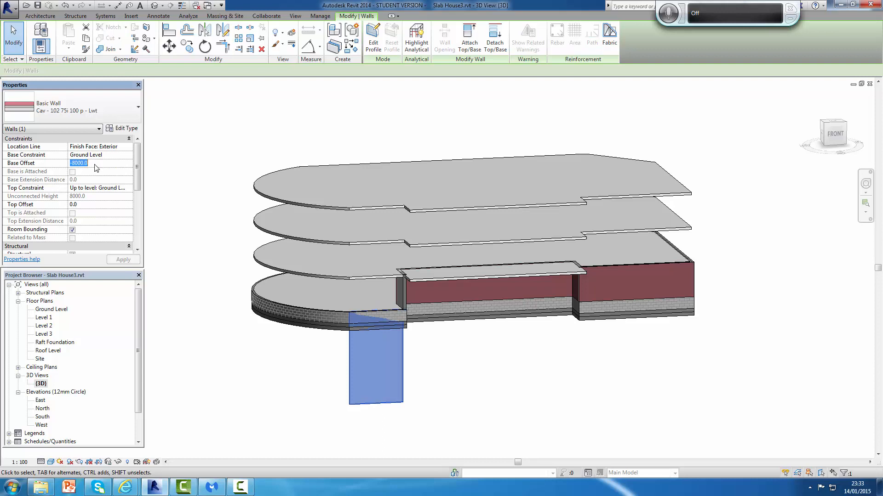
type("0")
left_click(128, 189)
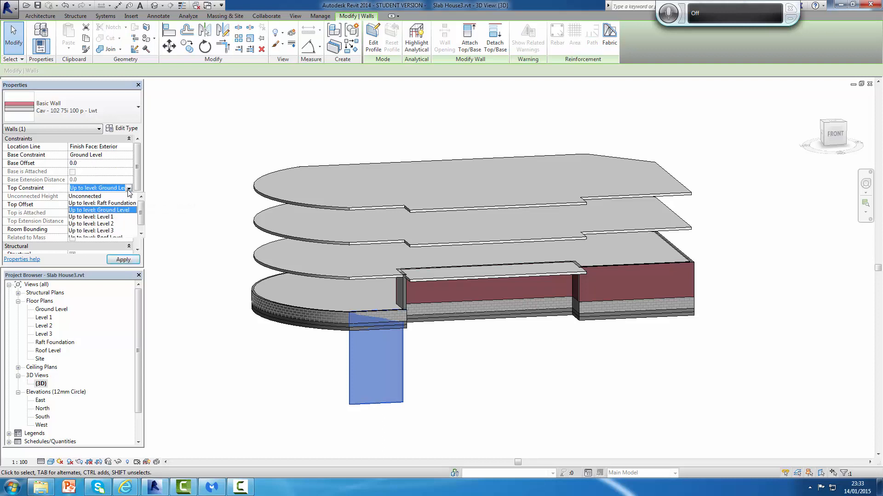
left_click(95, 217)
left_click(122, 260)
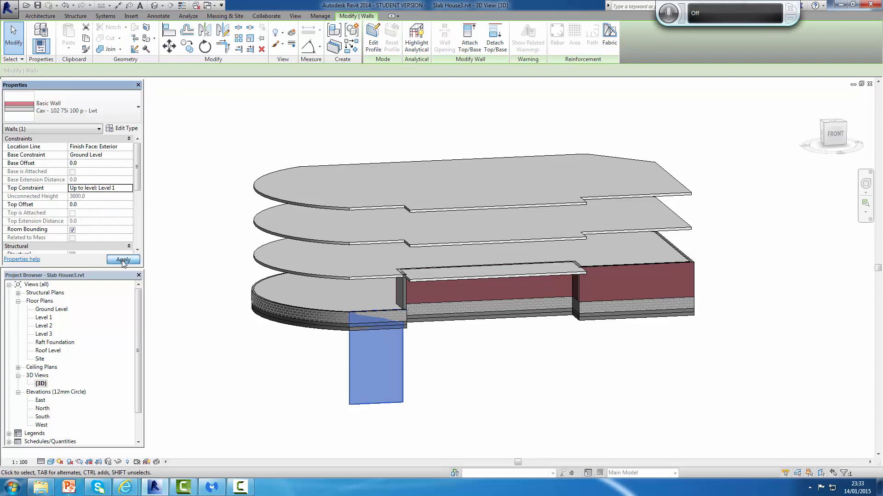
left_click(182, 134)
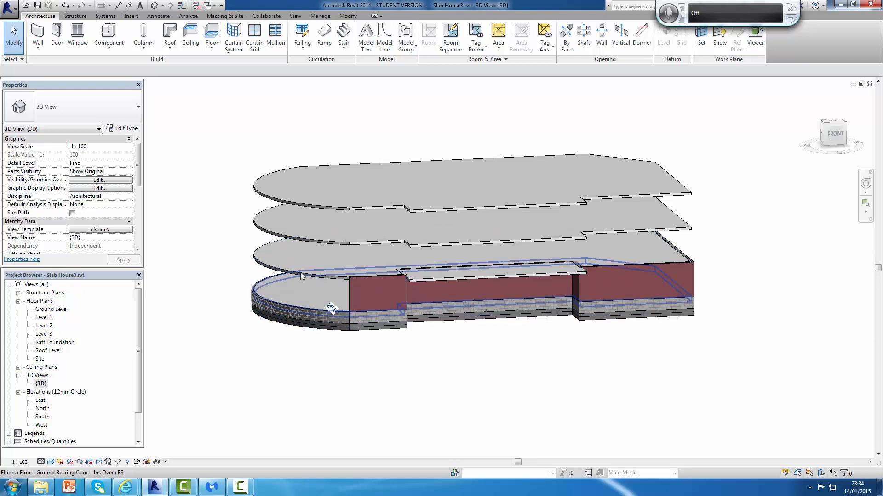
Examine the walls around the whole building outline in the Ground Level floor plan
double_click(60, 311)
scroll(525, 312, "down", 5)
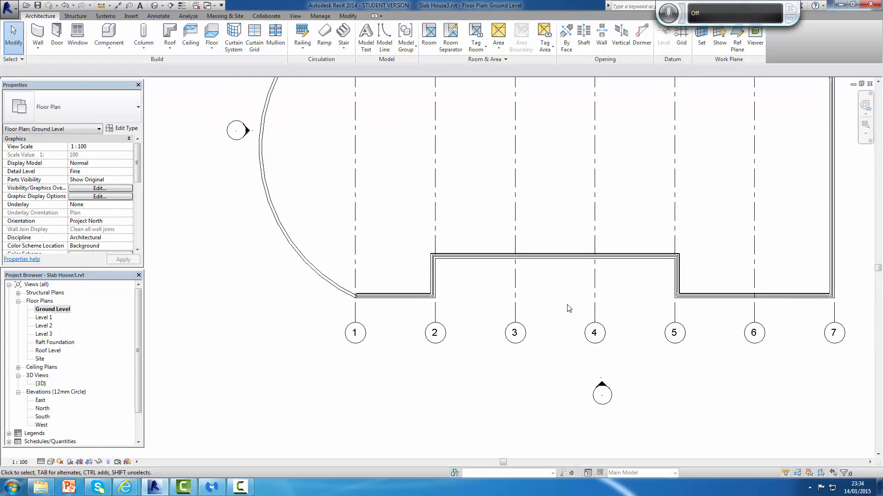
scroll(624, 277, "down", 4)
scroll(621, 257, "up", 6)
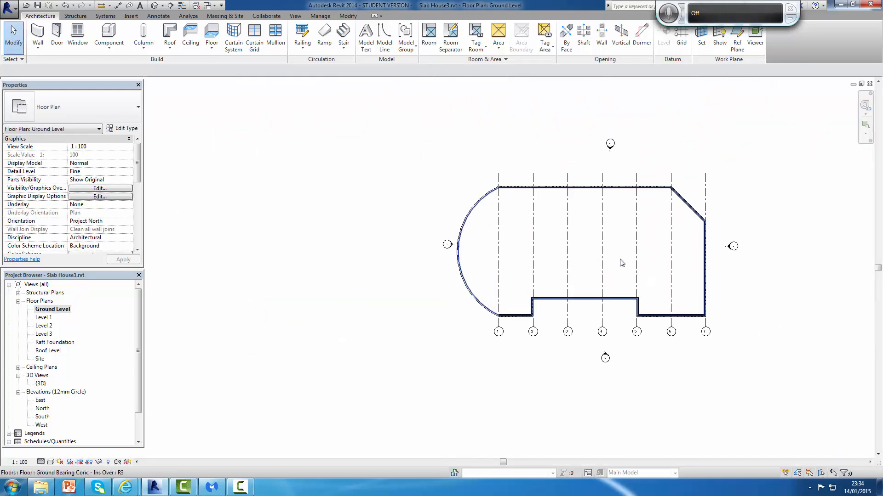
scroll(527, 282, "up", 2)
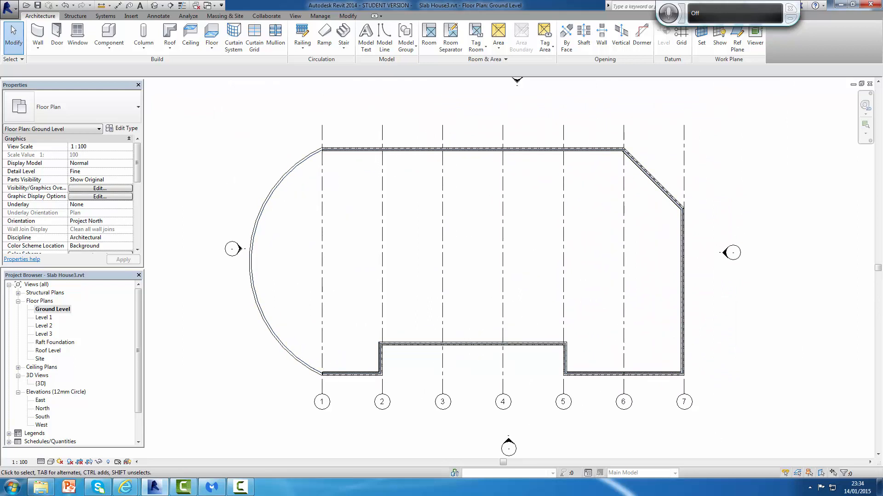
scroll(836, 358, "down", 1)
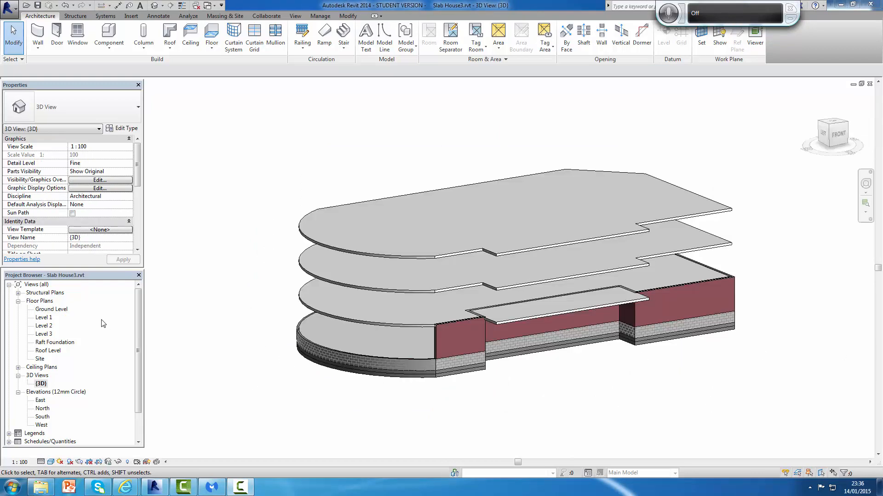
In the Ground Level floor plan, start a structural wall using the Exterior Glazing curtain wall type
double_click(64, 312)
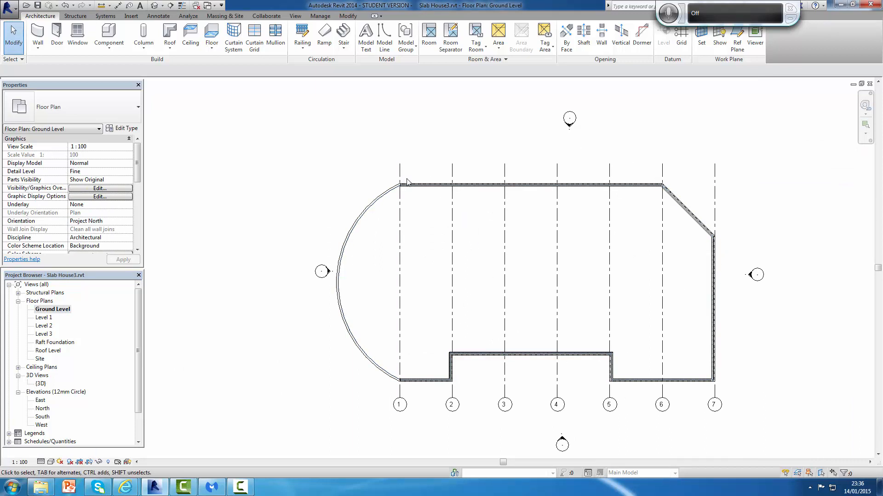
scroll(386, 355, "up", 2)
left_click(39, 49)
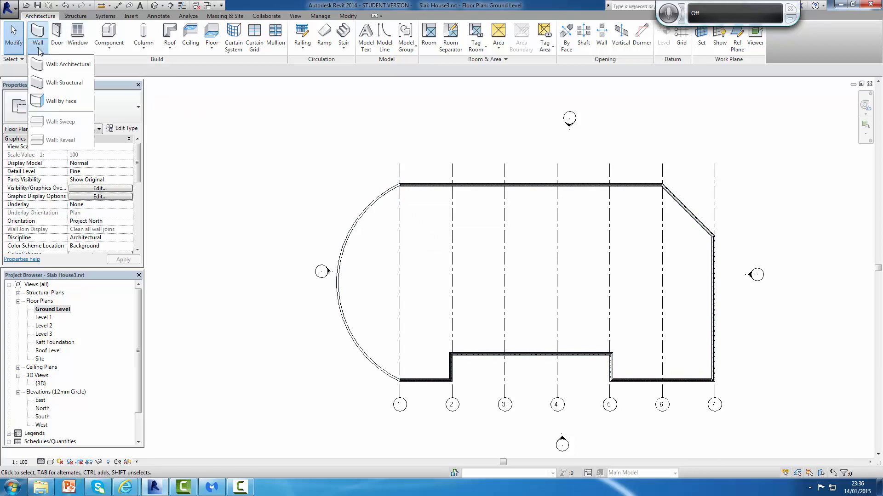
left_click(62, 82)
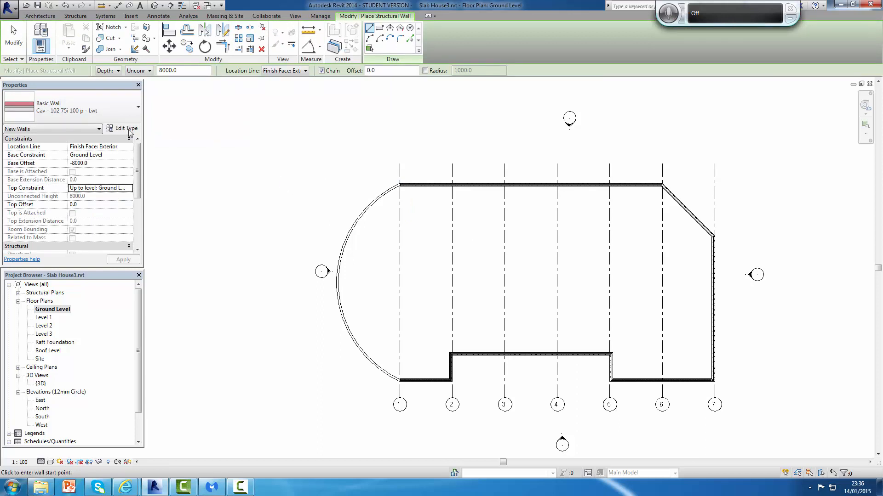
left_click(139, 108)
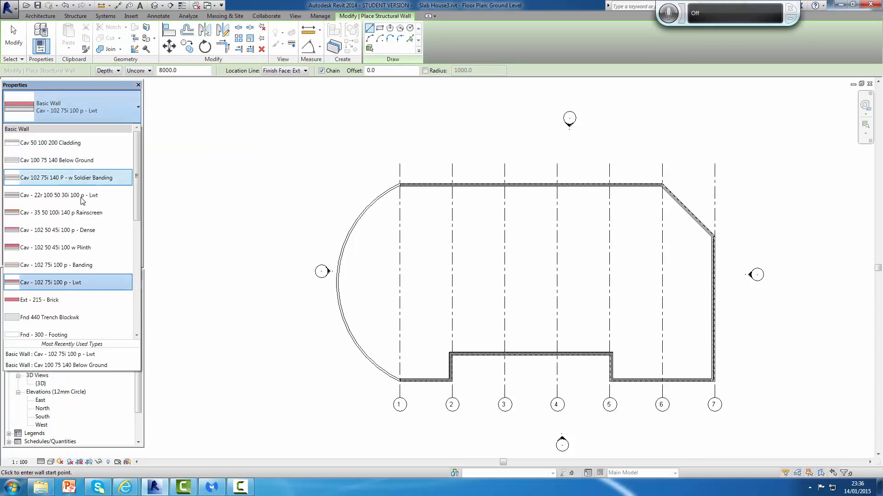
left_click_drag(138, 200, 134, 308)
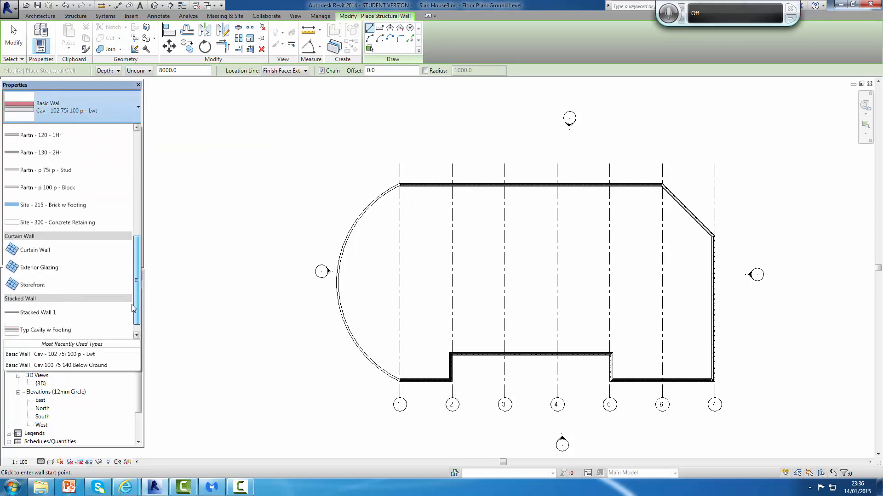
left_click(42, 272)
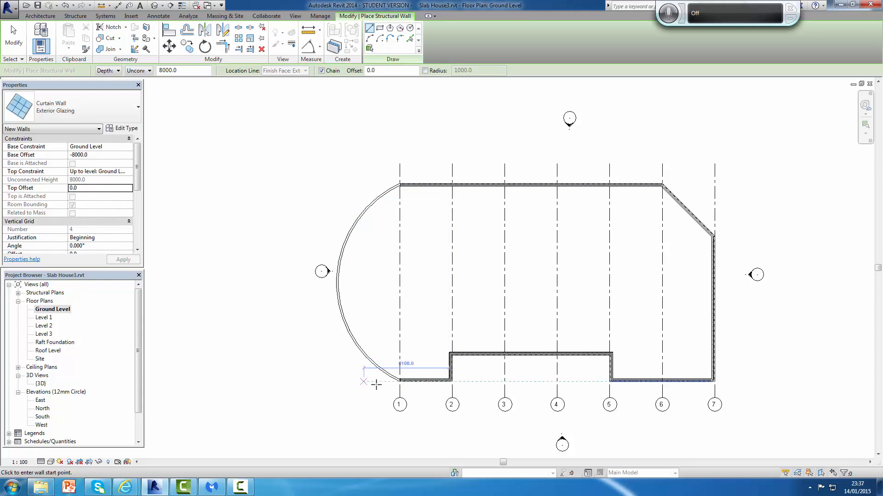
Draw the curtain wall as a start-end-radius arc along the curved slab edge, between the two cavity wall ends at grid 1
left_click(370, 39)
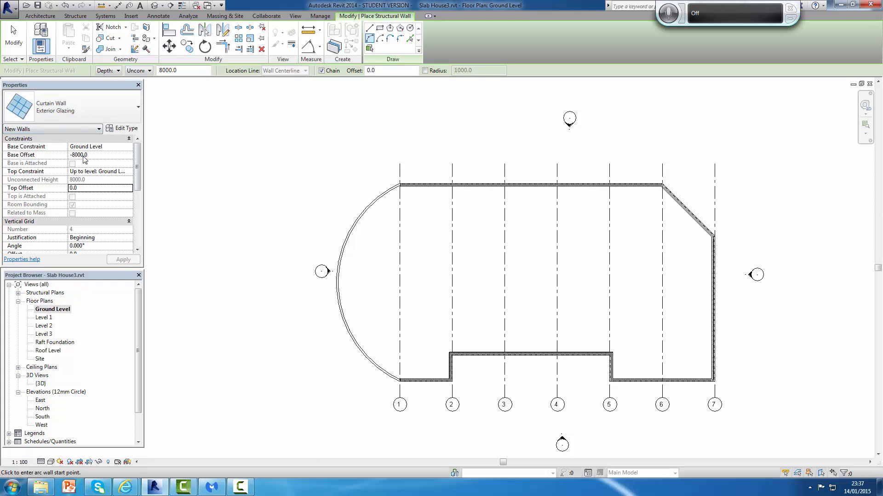
left_click(400, 379)
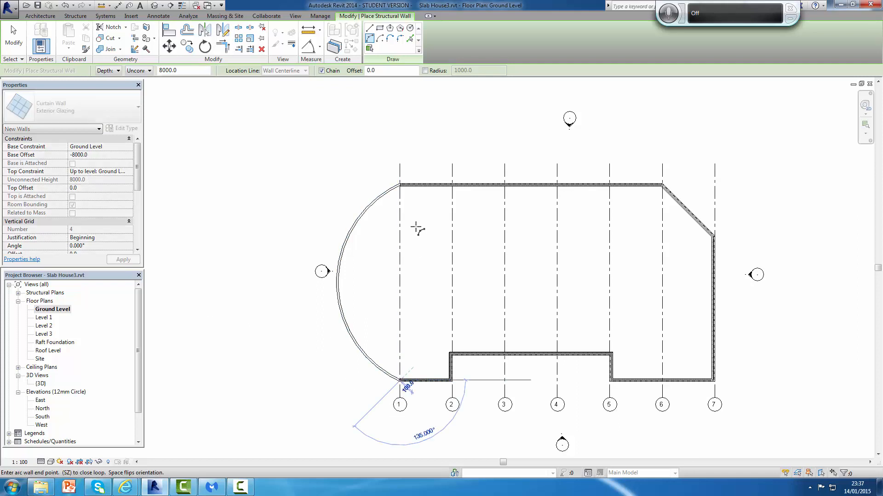
left_click(400, 185)
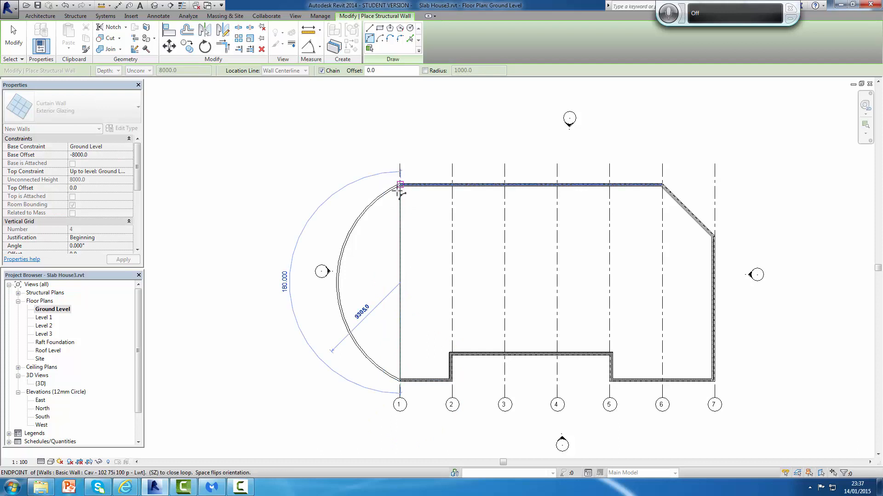
left_click(339, 278)
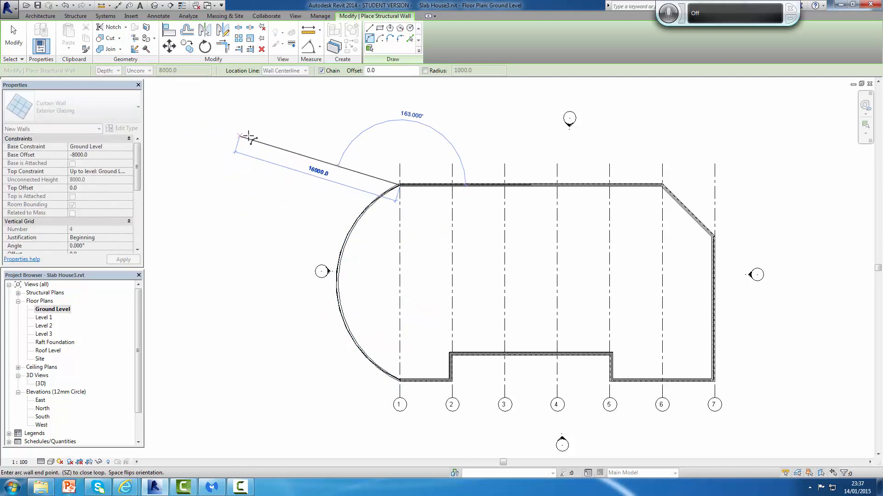
key("Escape")
key("Escape")
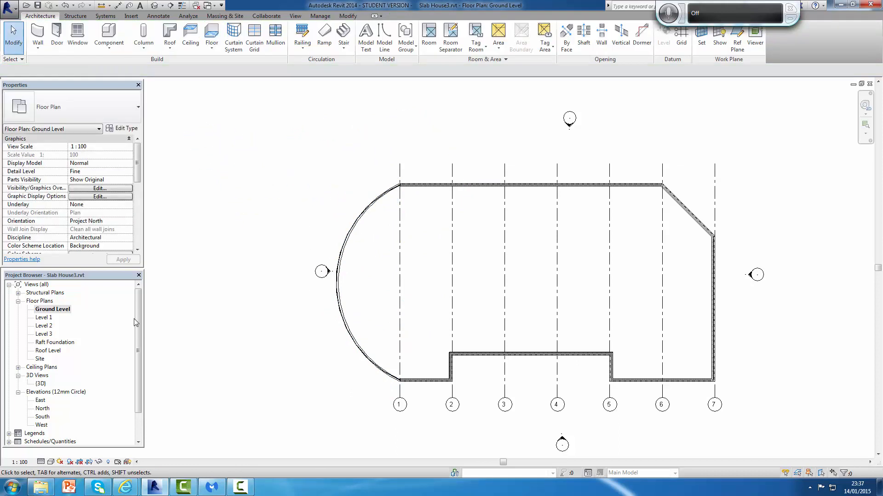
In the 3D view, set the curved curtain wall to base offset 0 and top constraint Level 1
double_click(42, 385)
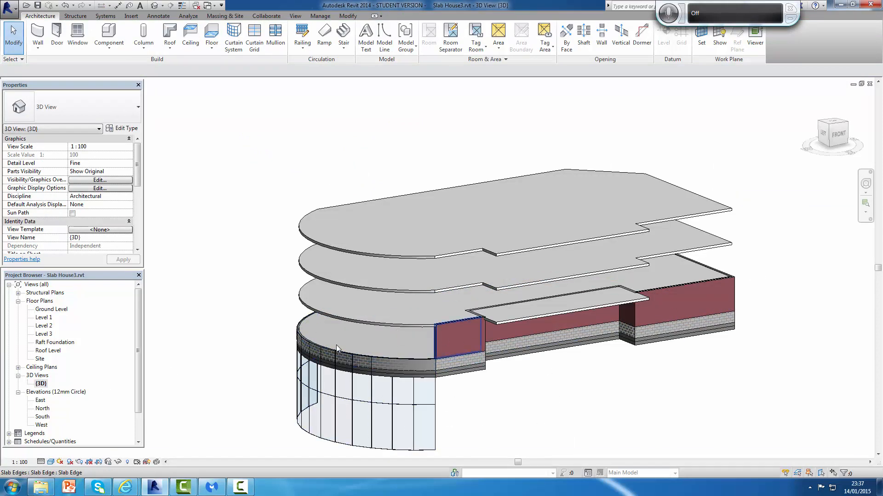
scroll(448, 400, "down", 2)
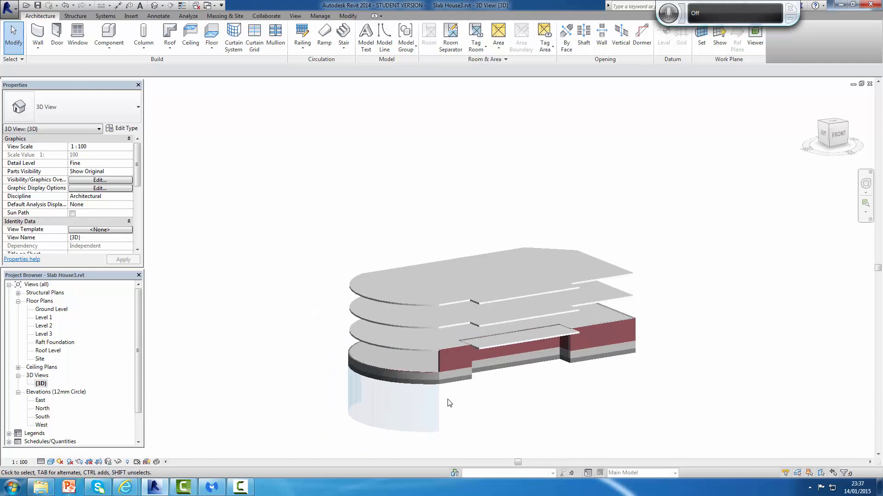
scroll(465, 365, "up", 3)
scroll(437, 404, "down", 3)
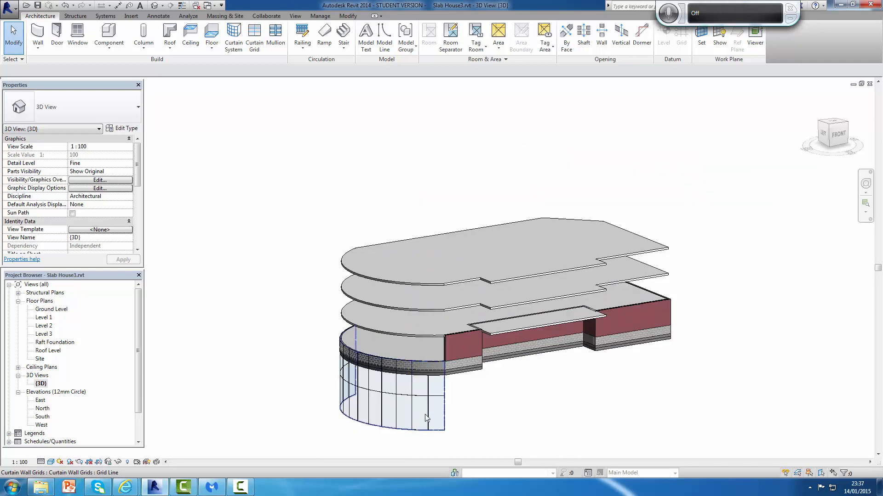
left_click(444, 431)
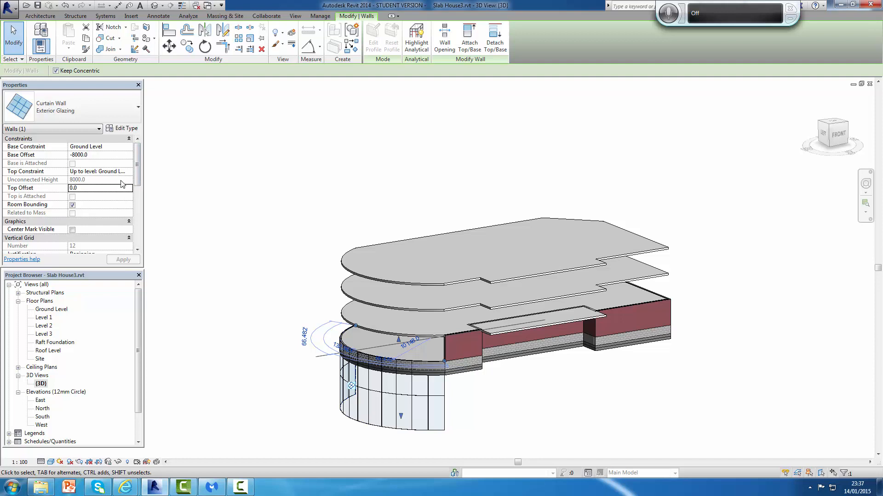
left_click(106, 158)
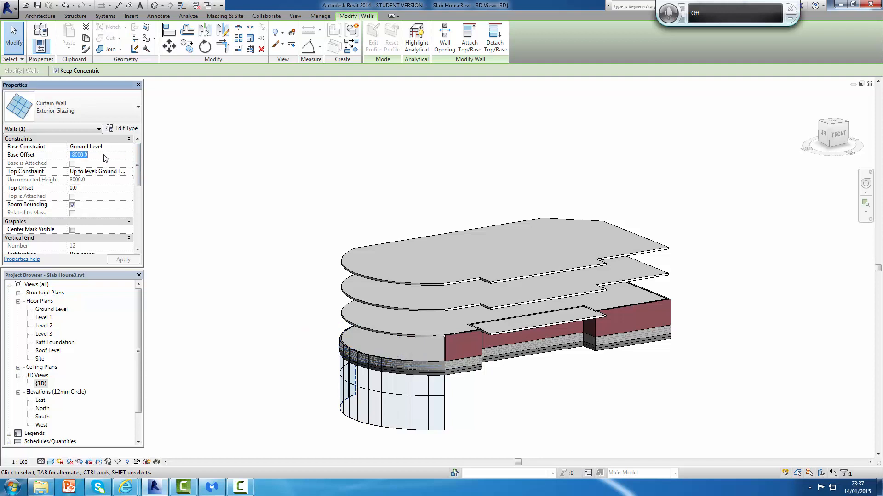
type("0")
left_click(125, 172)
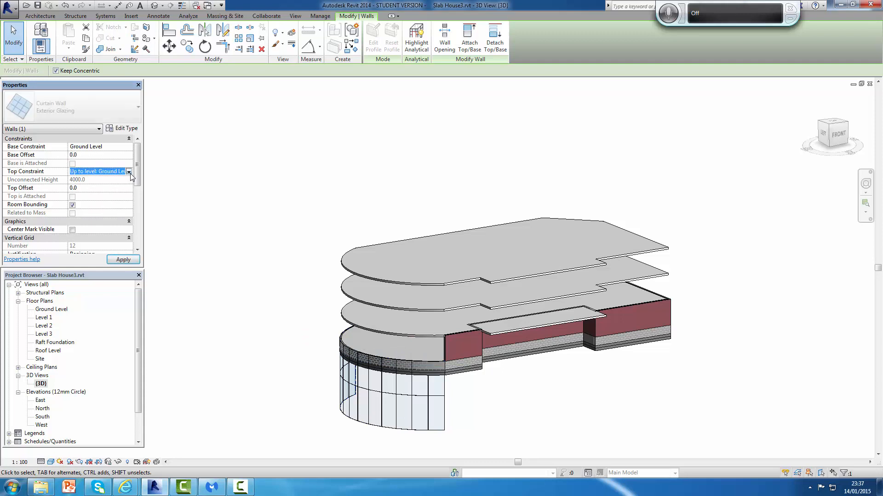
left_click(129, 171)
left_click(103, 201)
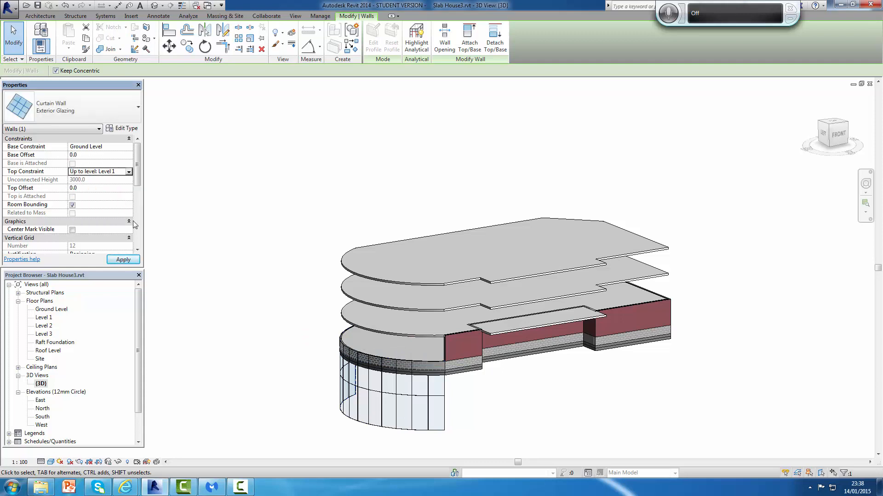
left_click(123, 260)
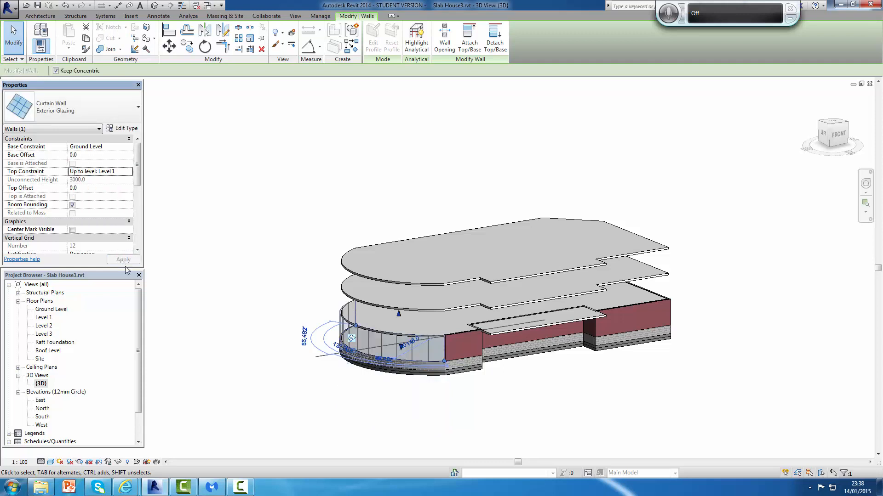
scroll(420, 391, "down", 1)
scroll(420, 391, "up", 3)
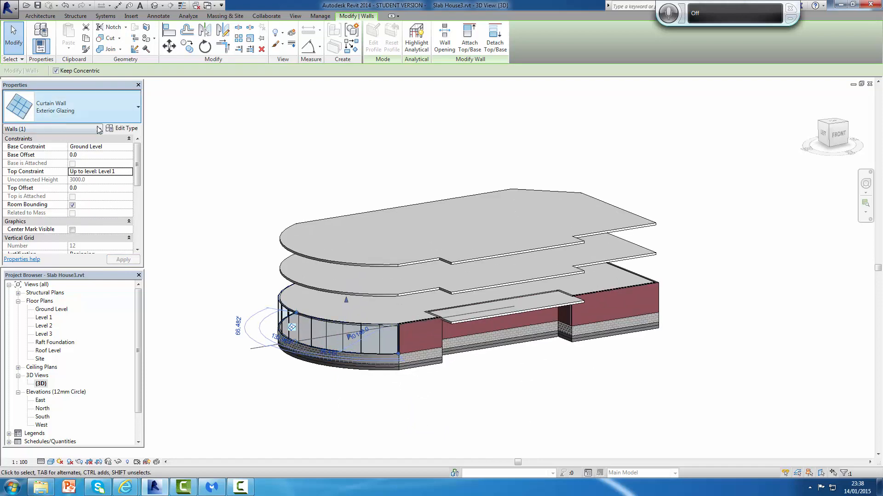
Examine the ground-floor external walls and curved curtain glazing from several angles in the 3D view
left_click(232, 156)
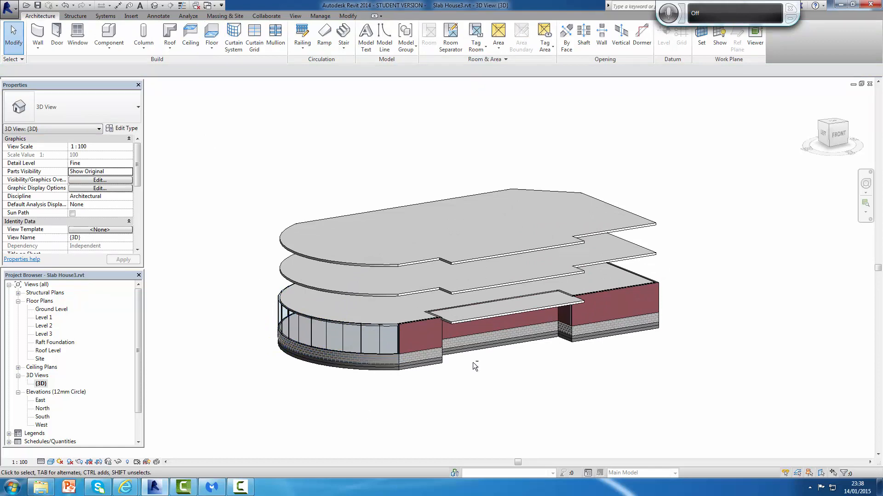
middle_click_drag(473, 363, 532, 291, "shift")
scroll(538, 310, "up", 2)
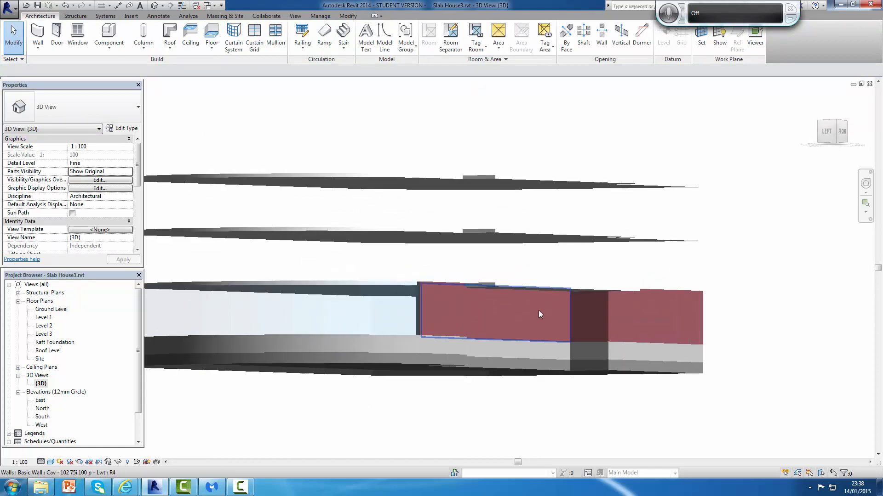
scroll(540, 317, "up", 2)
scroll(558, 317, "down", 6)
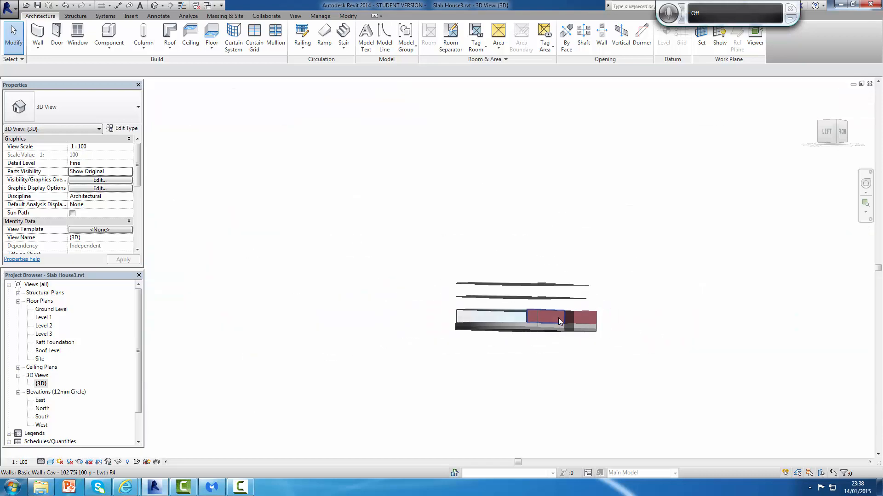
middle_click_drag(559, 320, 528, 333)
scroll(557, 287, "up", 2)
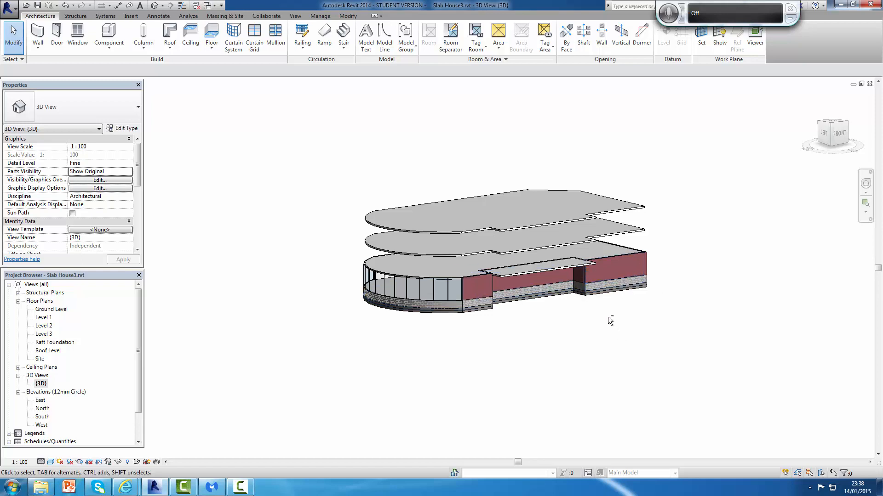
middle_click_drag(608, 316, 627, 311, "shift")
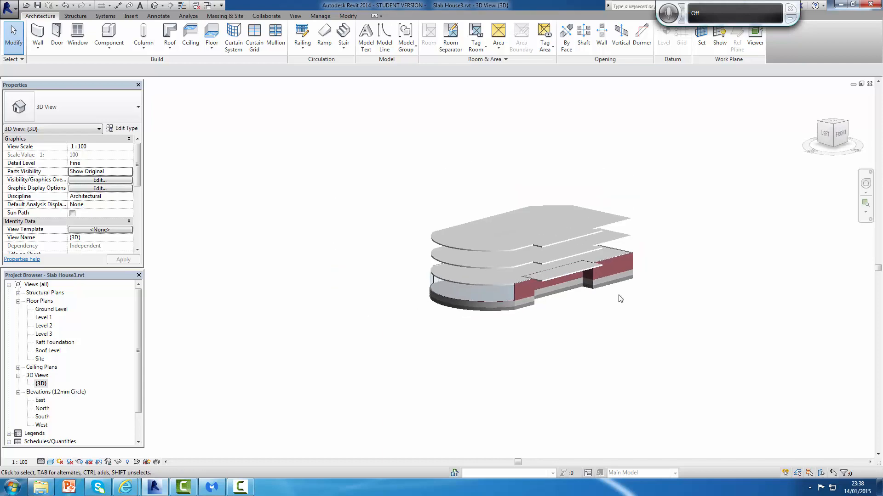
scroll(636, 236, "up", 3)
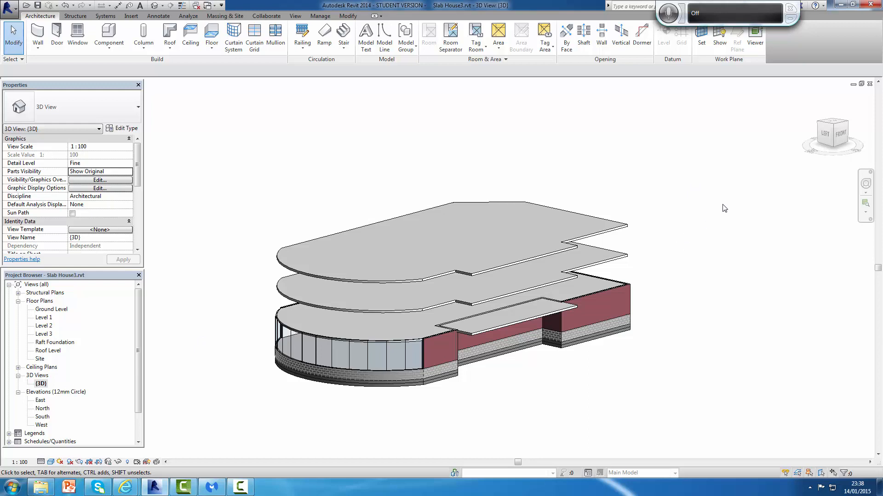
scroll(724, 208, "down", 1)
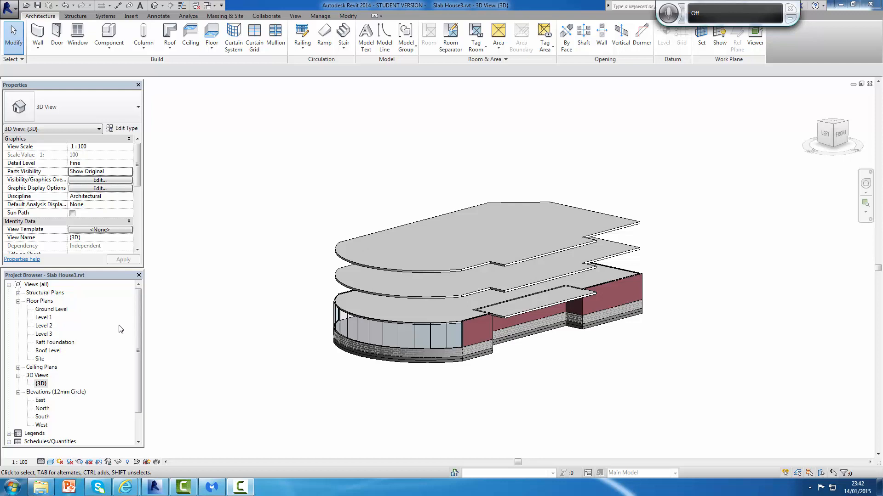
In the Level 1 floor plan, extend the bubble ends of grids 1 to 7 further below the projecting slab edge
double_click(47, 318)
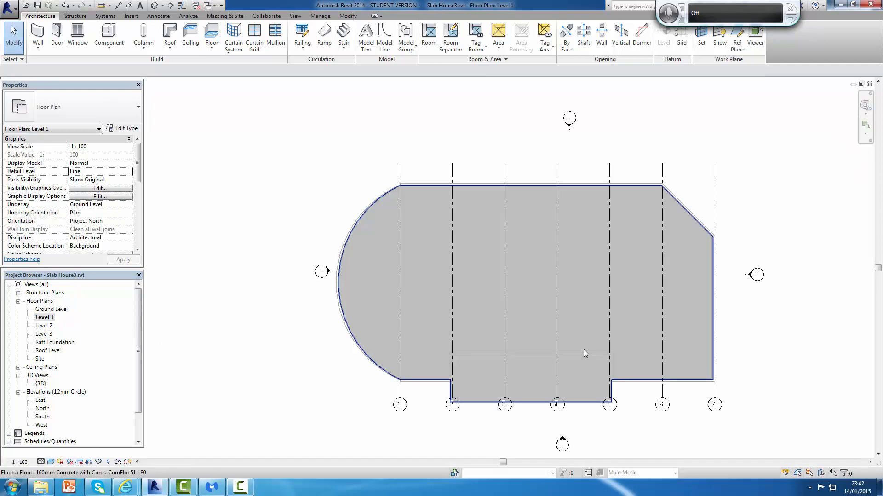
scroll(569, 346, "down", 2)
scroll(526, 321, "up", 3)
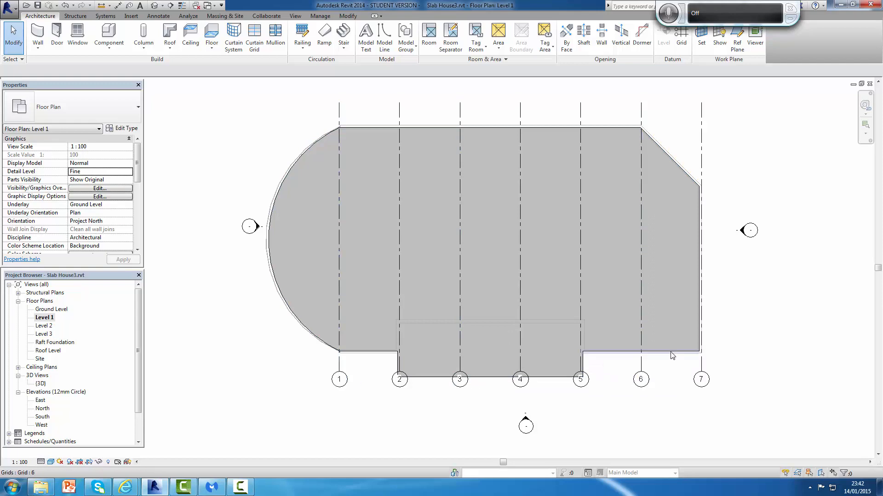
left_click(702, 370)
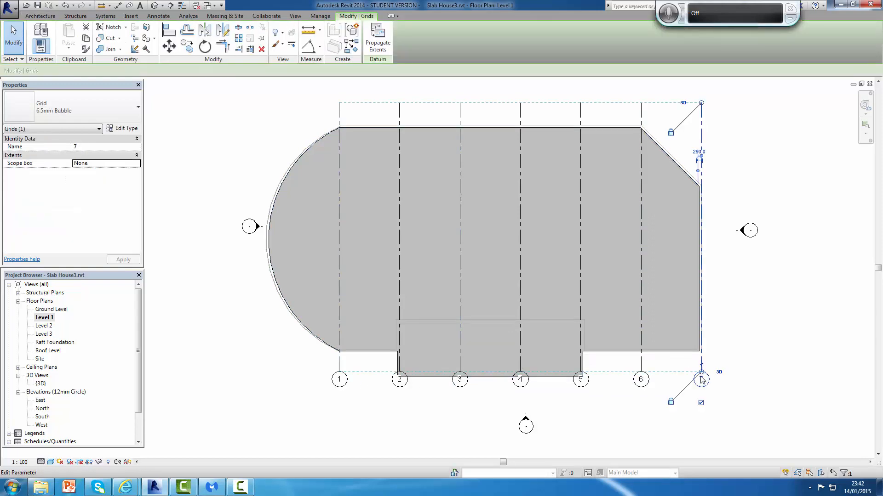
left_click_drag(702, 377, 702, 409)
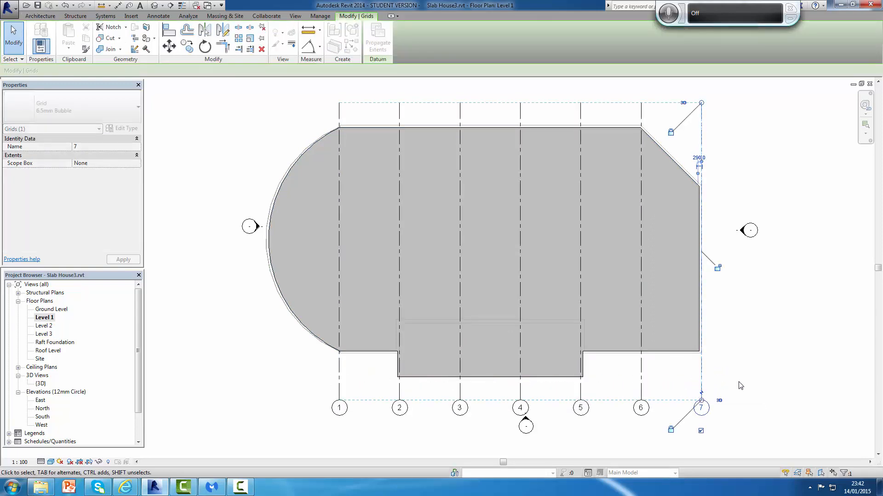
left_click(342, 420)
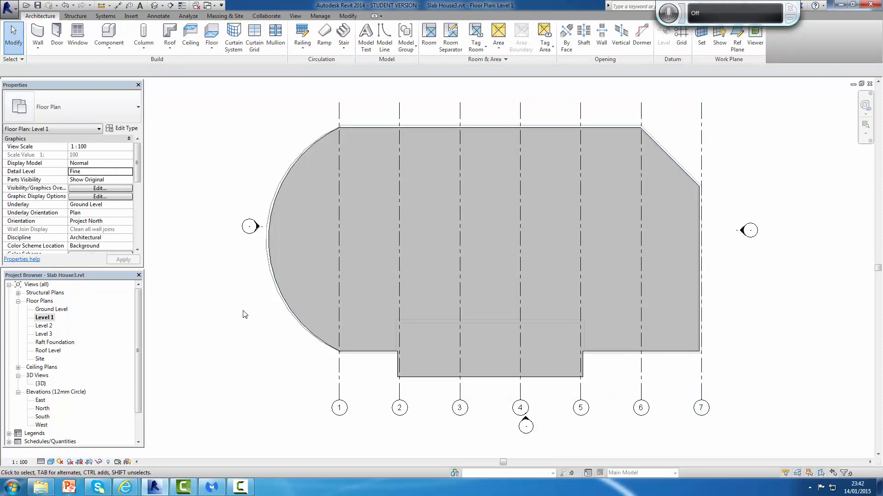
Place two vertical 305x305x97UC structural columns on grids 3 and 4, about 4200 mm out from the recessed wall near the projecting slab edge
left_click(74, 16)
left_click(81, 37)
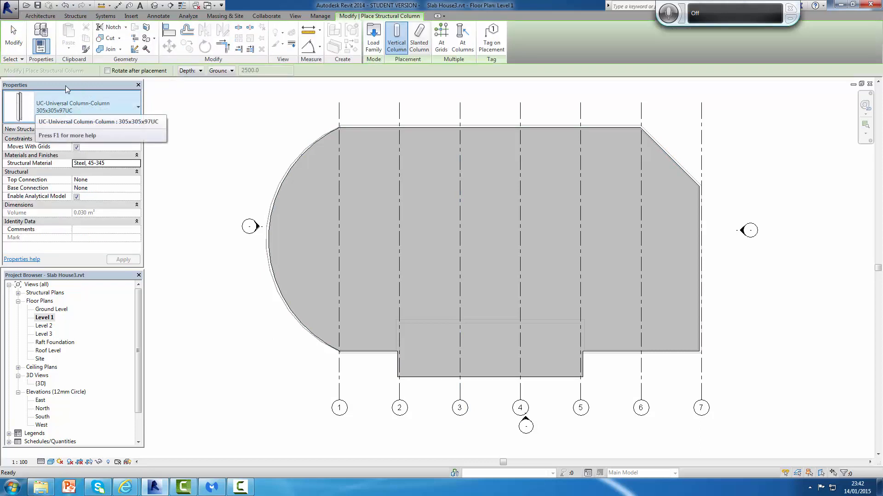
left_click(54, 111)
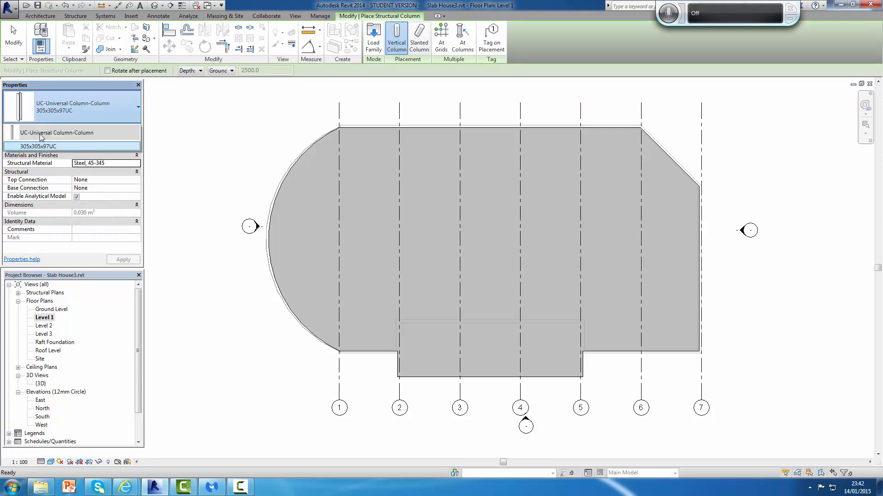
left_click(48, 147)
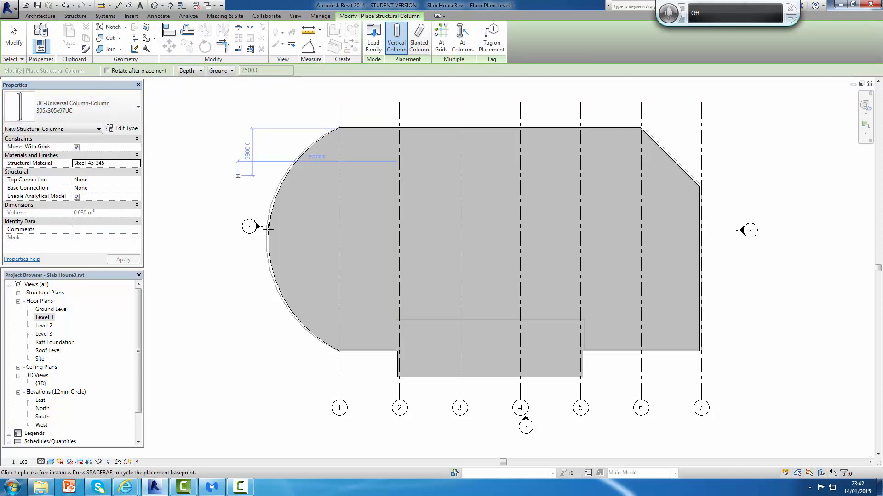
scroll(485, 370, "up", 3)
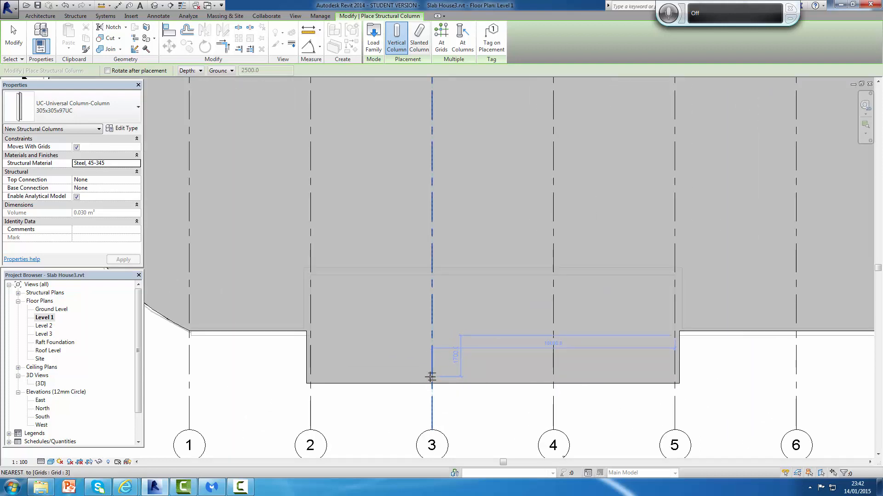
left_click(433, 377)
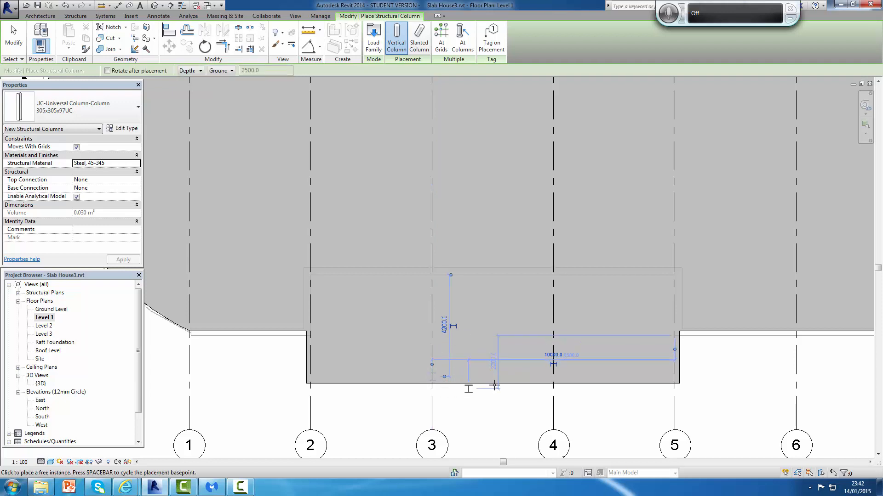
left_click(553, 377)
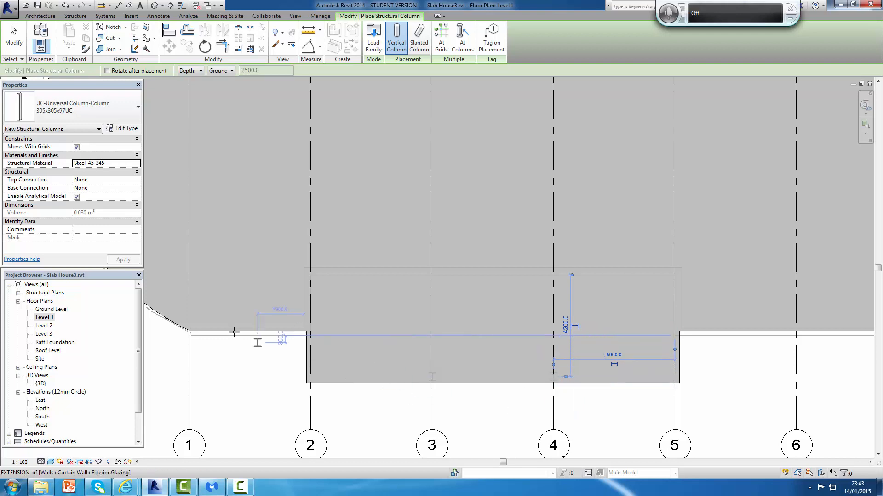
left_click(14, 39)
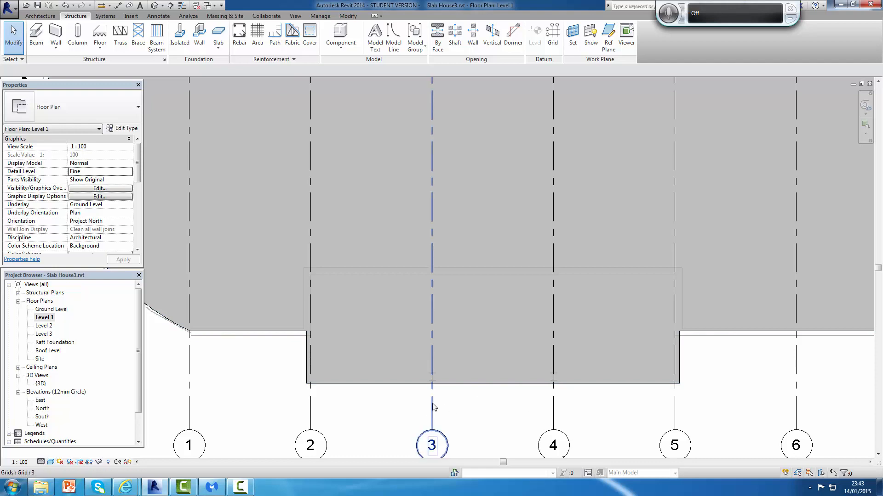
Try to select the structural column on grid 3 beneath the floor slab in the Level 1 plan
left_click(434, 378)
left_click(435, 384)
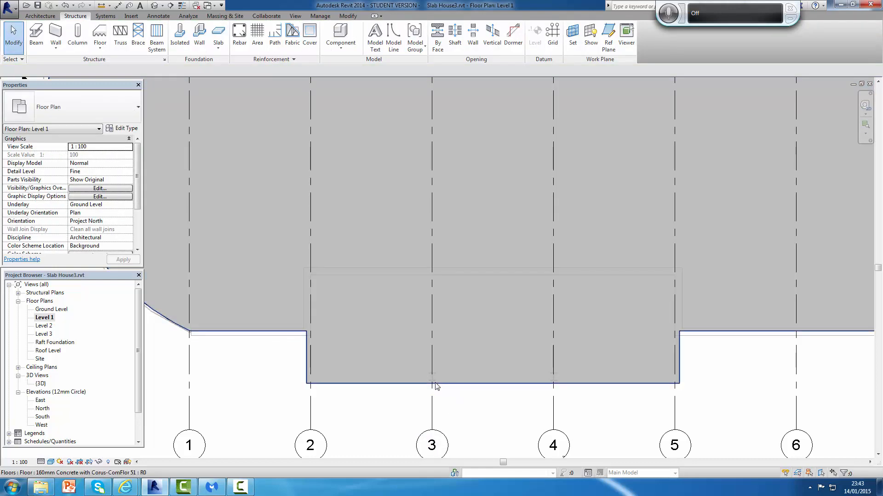
scroll(463, 389, "down", 1)
scroll(464, 389, "up", 6)
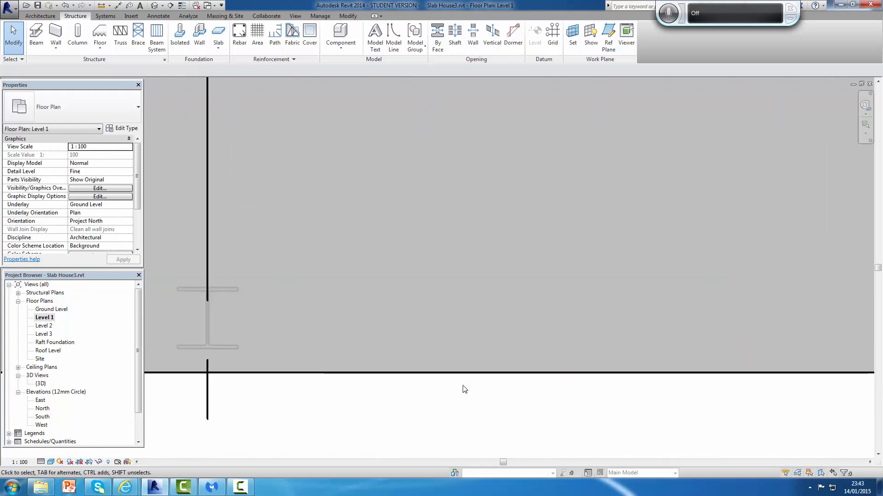
left_click(225, 291)
key("Escape")
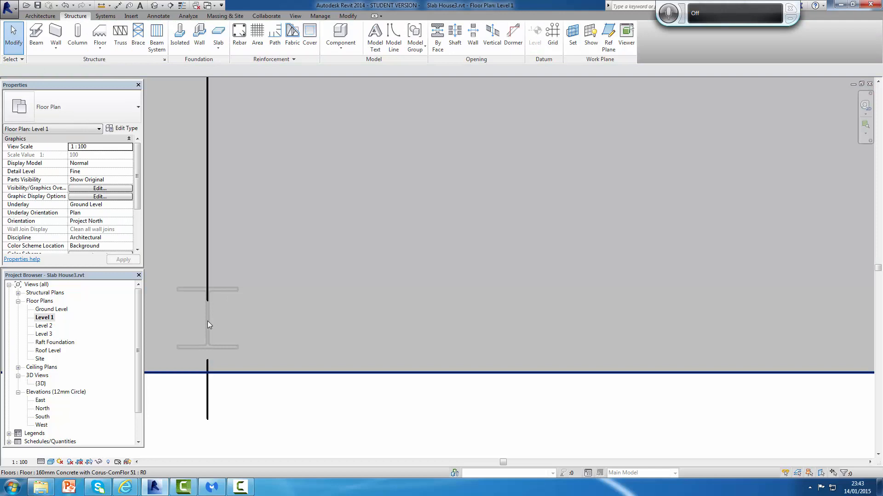
left_click(208, 321)
key("Escape")
left_click(224, 349)
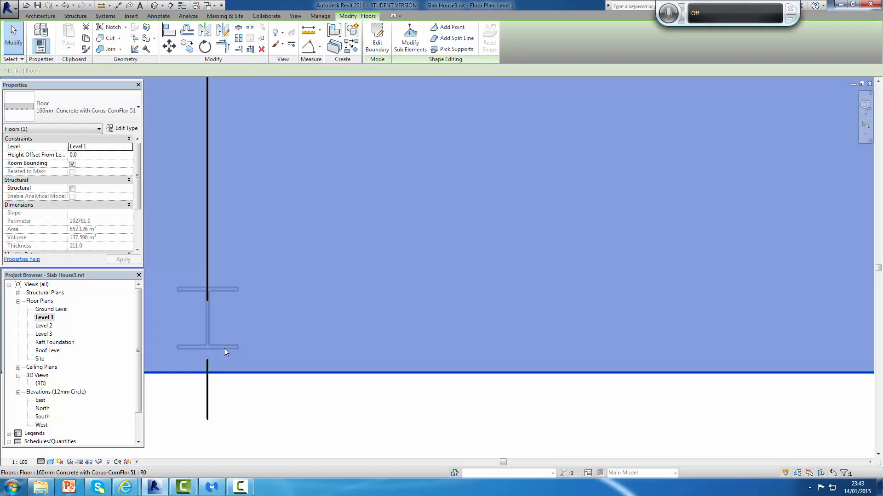
key("Escape")
Temporarily isolate the Level 1 floor slab and reset the temporary isolation
scroll(315, 374, "down", 5)
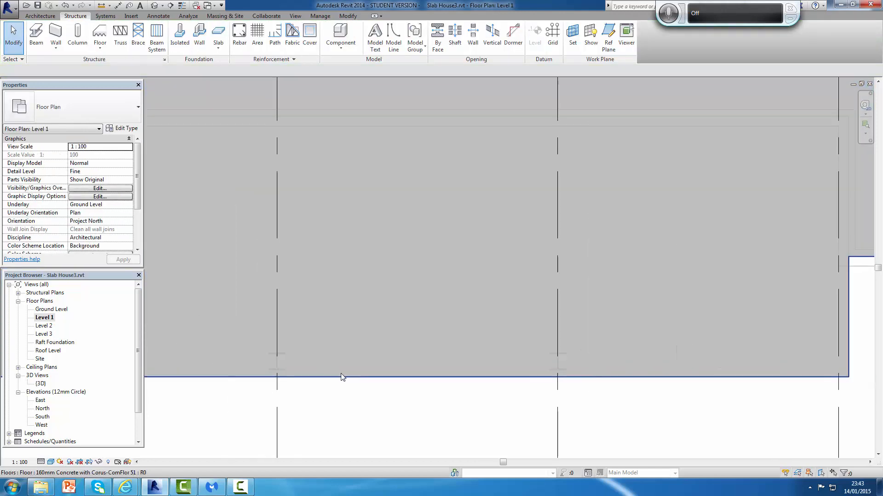
left_click(371, 375)
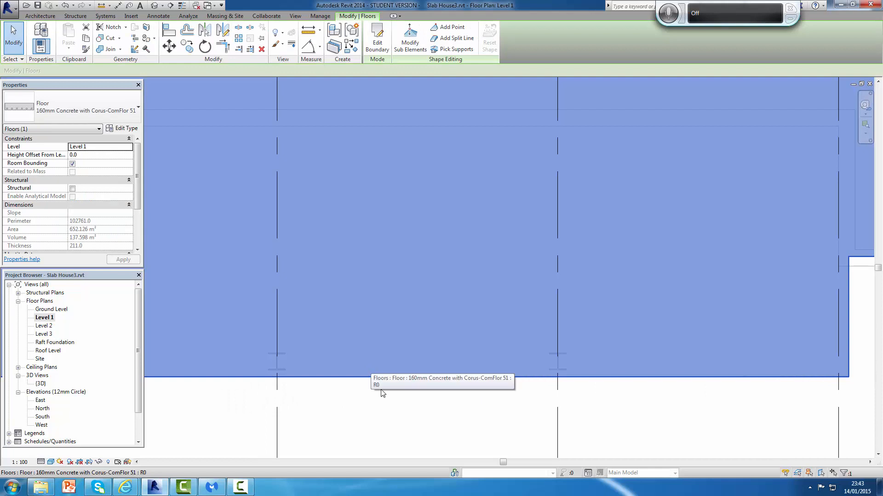
left_click(99, 462)
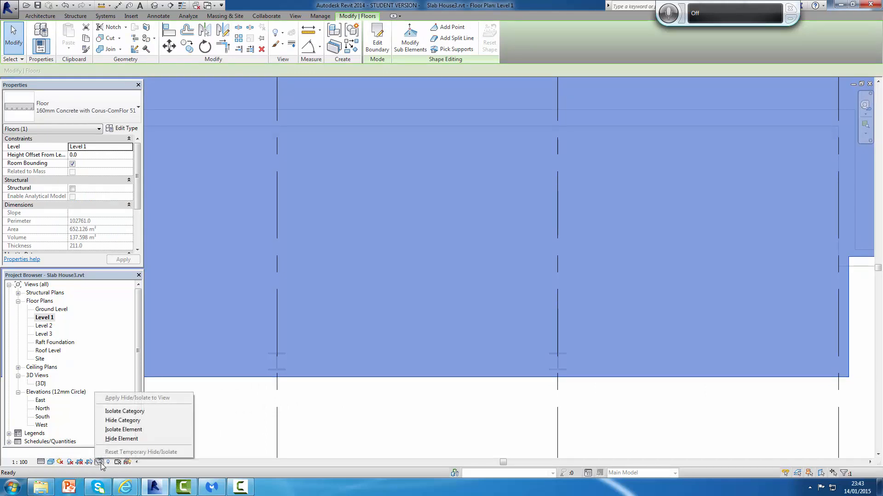
left_click(128, 432)
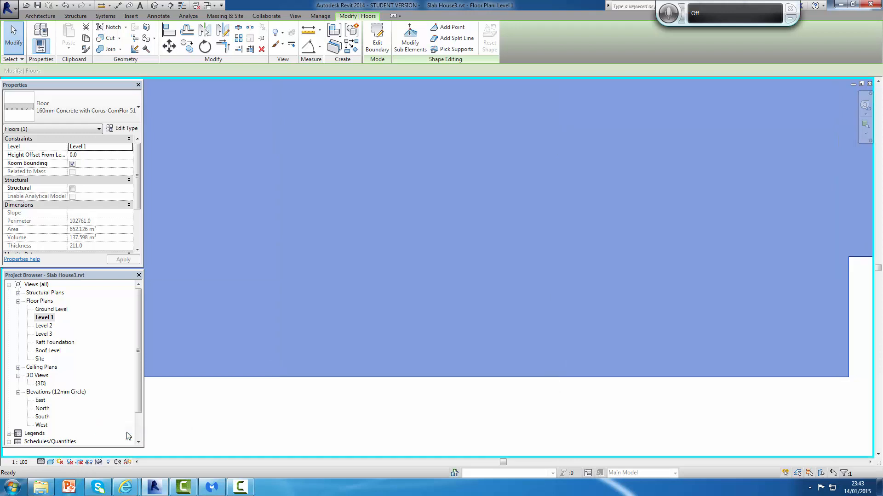
left_click(444, 388)
scroll(450, 398, "down", 5)
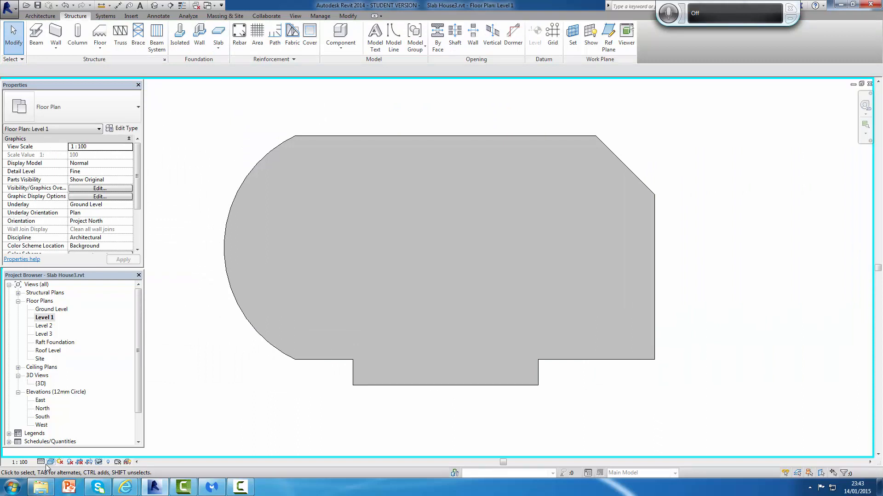
left_click(99, 464)
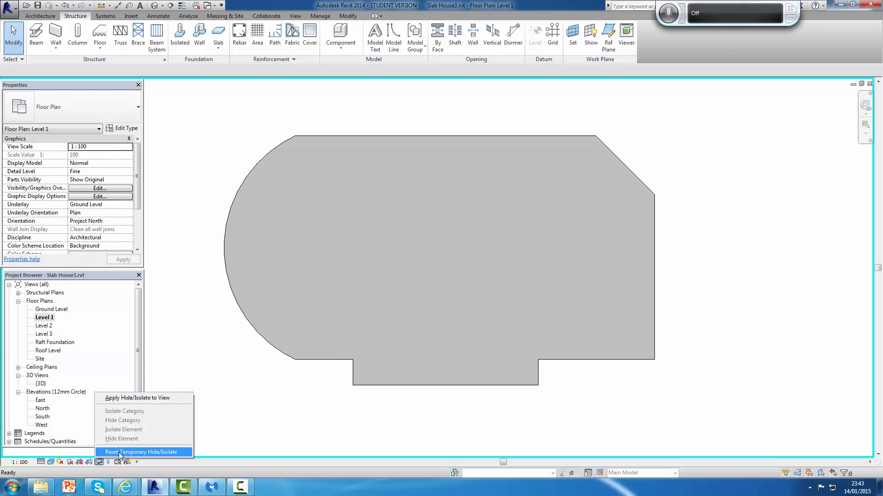
left_click(133, 455)
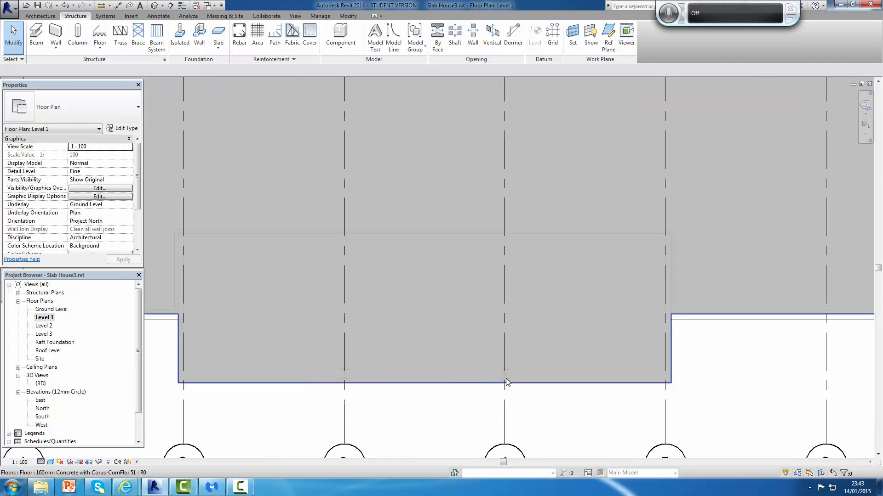
Try to select the structural column on grid 4 in the Level 1 plan
scroll(506, 381, "up", 3)
left_click(506, 379)
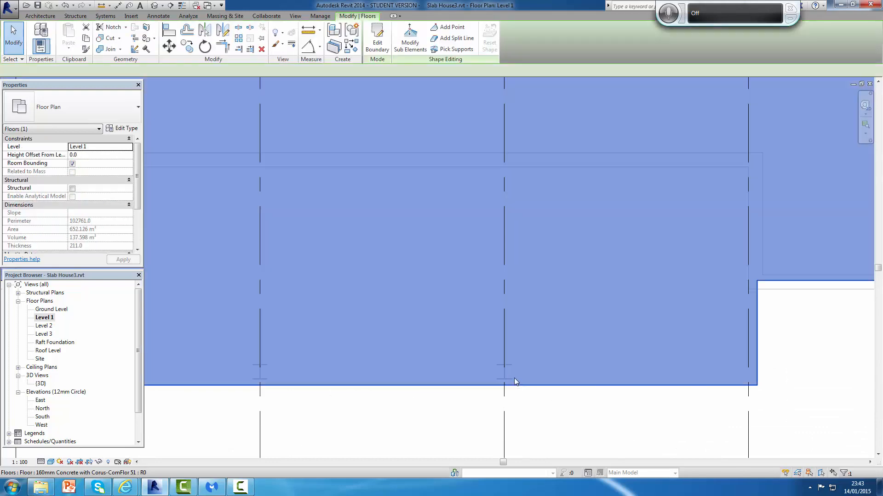
key("Escape")
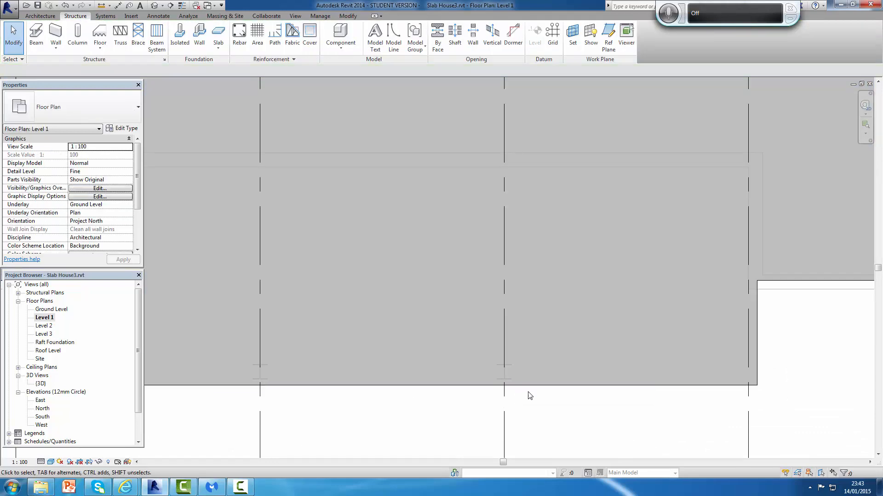
Open the 3D view and select the structural column on grid 4 under the projecting slab to check its level constraints
scroll(529, 386, "down", 2)
scroll(437, 331, "down", 2)
scroll(397, 312, "down", 1)
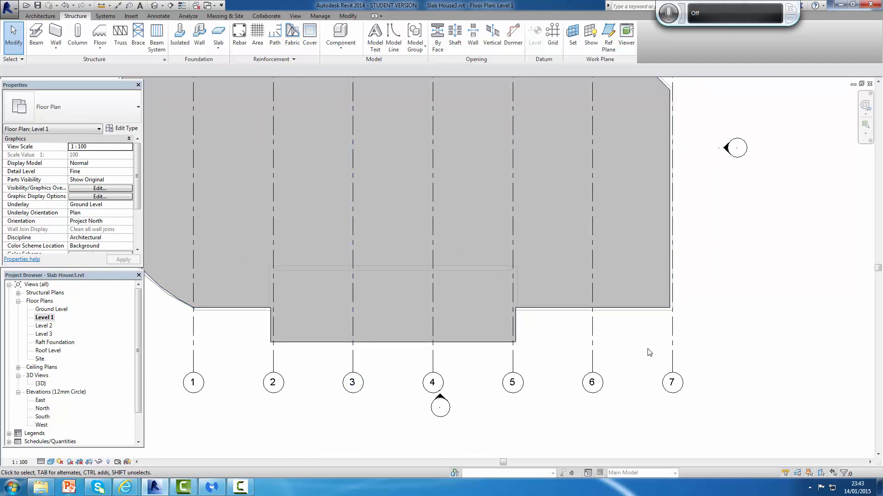
double_click(41, 383)
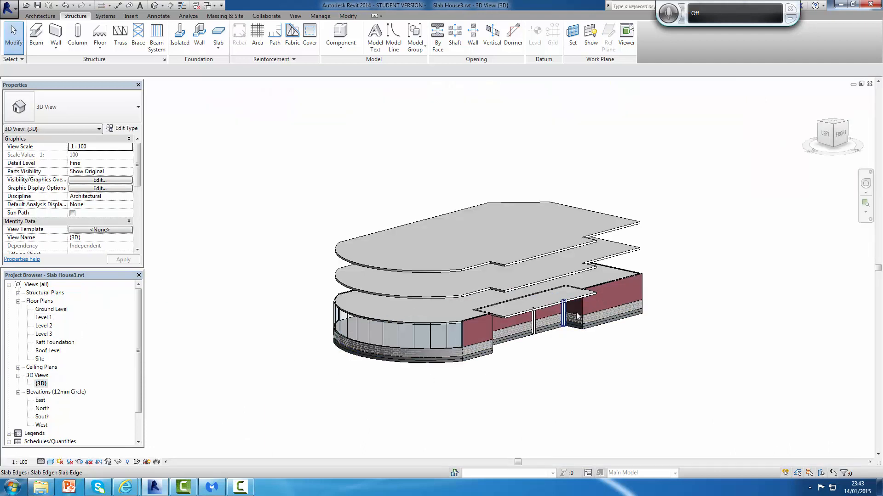
left_click(566, 318)
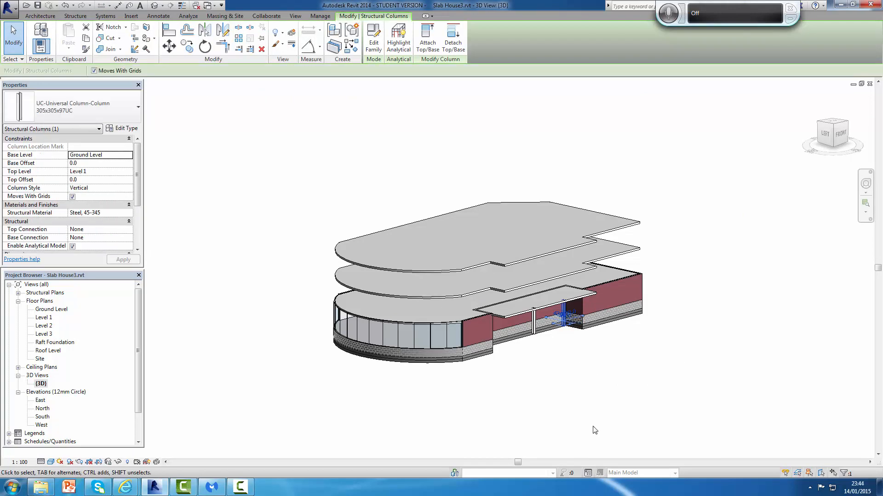
Select all instances of the 305x305x97UC structural column under the projecting Level 1 slab
key("s")
key("a")
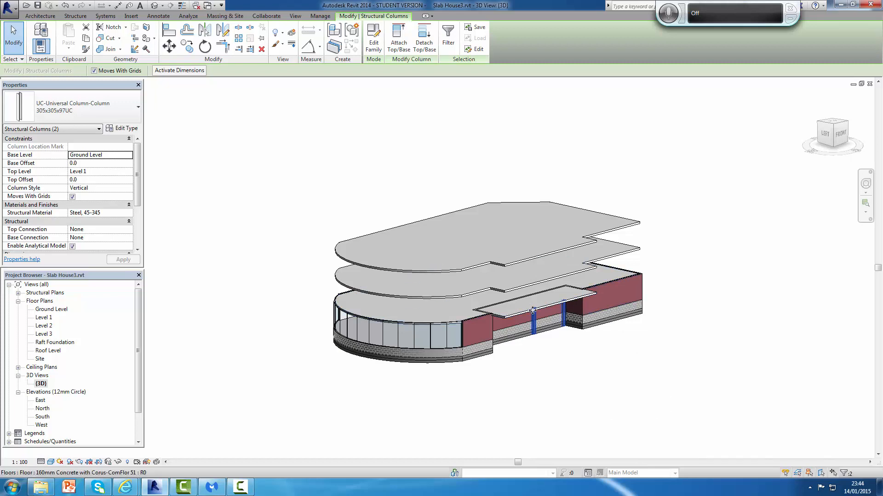
scroll(566, 322, "up", 5)
scroll(565, 322, "down", 3)
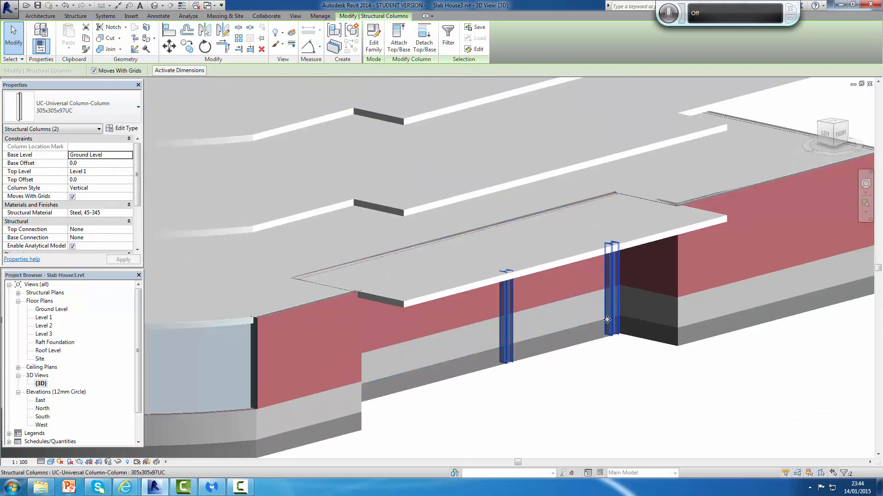
scroll(607, 319, "down", 5)
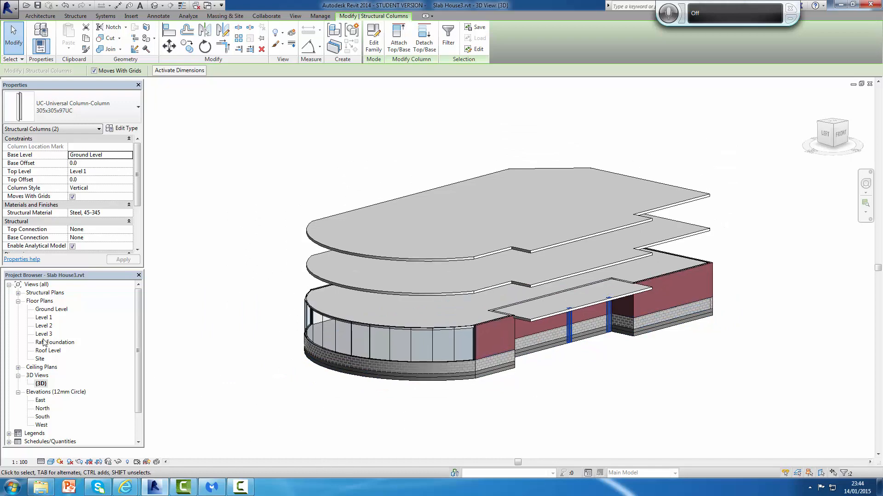
Open the Level 1 floor plan and examine where the selected columns sit beneath the projecting slab on grids 3 and 4
double_click(51, 316)
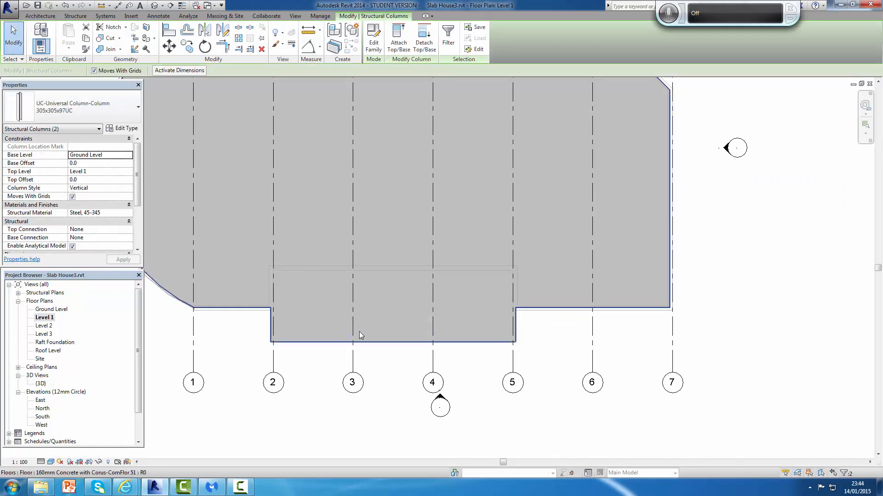
scroll(441, 339, "up", 3)
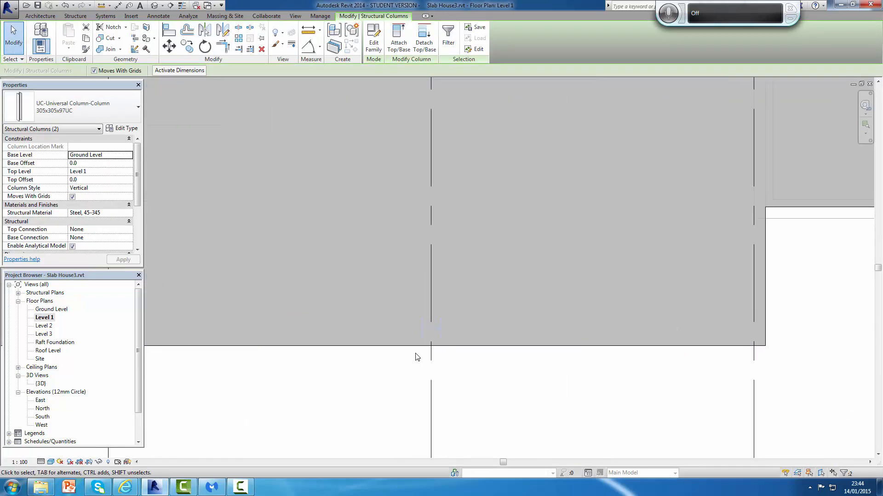
scroll(433, 335, "down", 2)
scroll(437, 337, "up", 1)
scroll(441, 349, "down", 3)
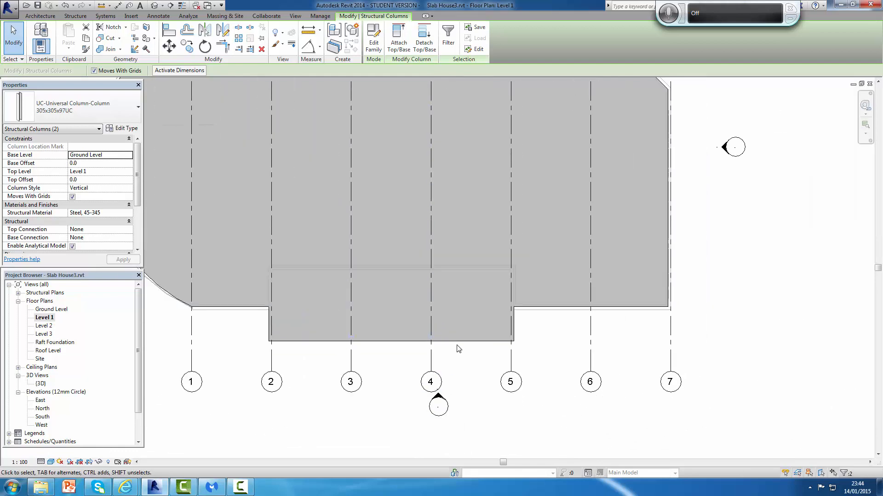
middle_click_drag(469, 347, 561, 377)
scroll(562, 377, "up", 1)
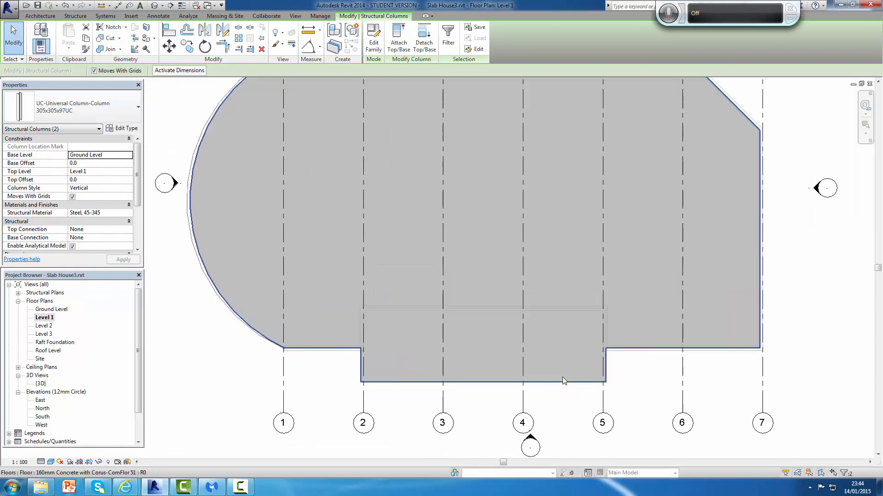
scroll(562, 377, "down", 2)
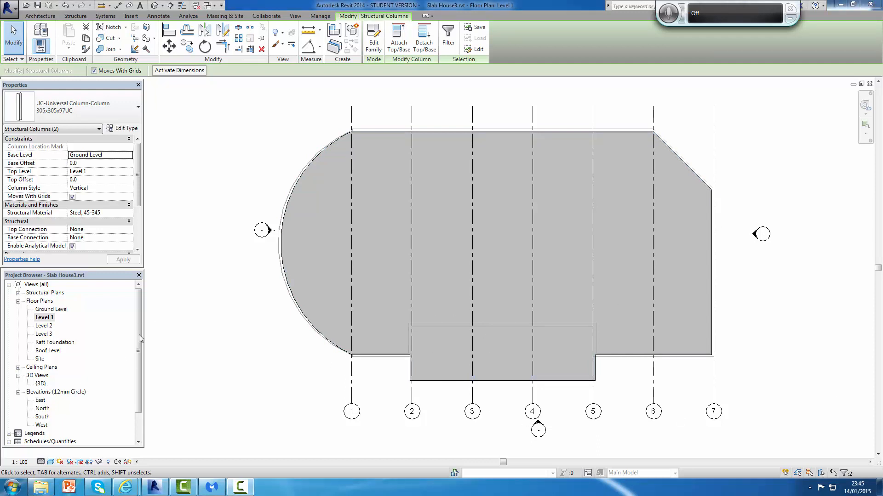
Return to the 3D view and set the base level of both selected columns to Raft Foundation
double_click(40, 383)
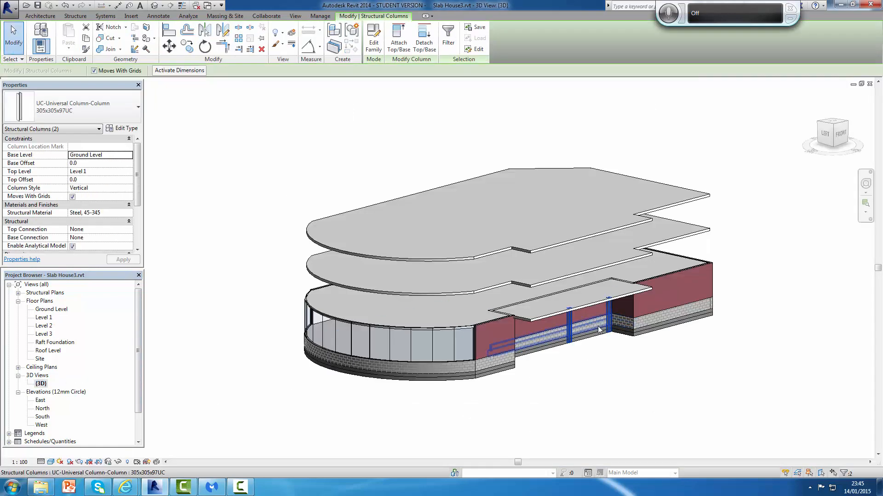
scroll(591, 326, "up", 4)
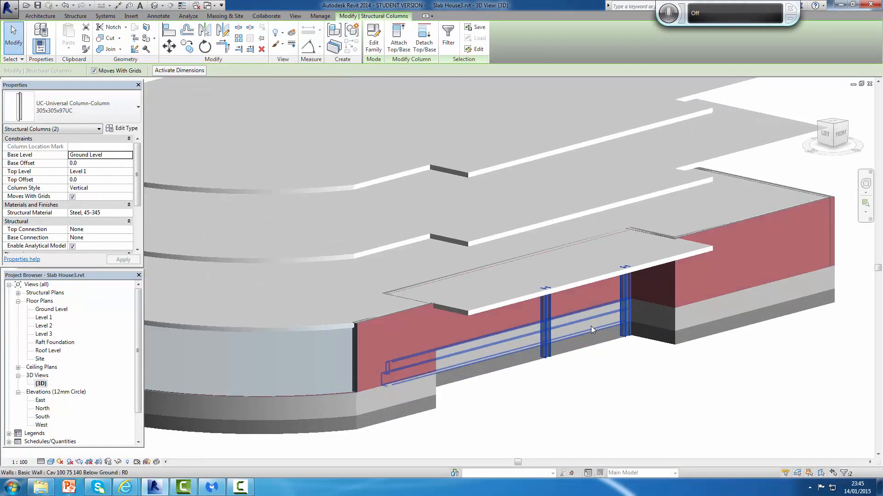
scroll(591, 326, "down", 3)
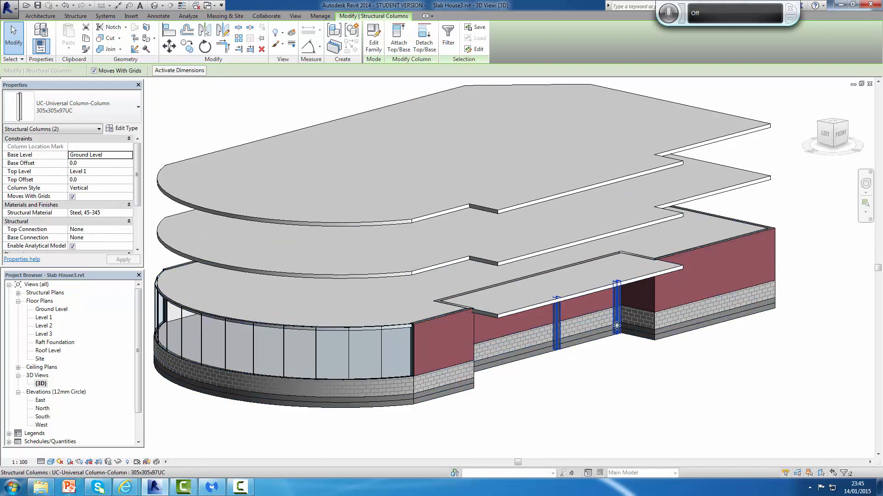
left_click(123, 157)
left_click(129, 156)
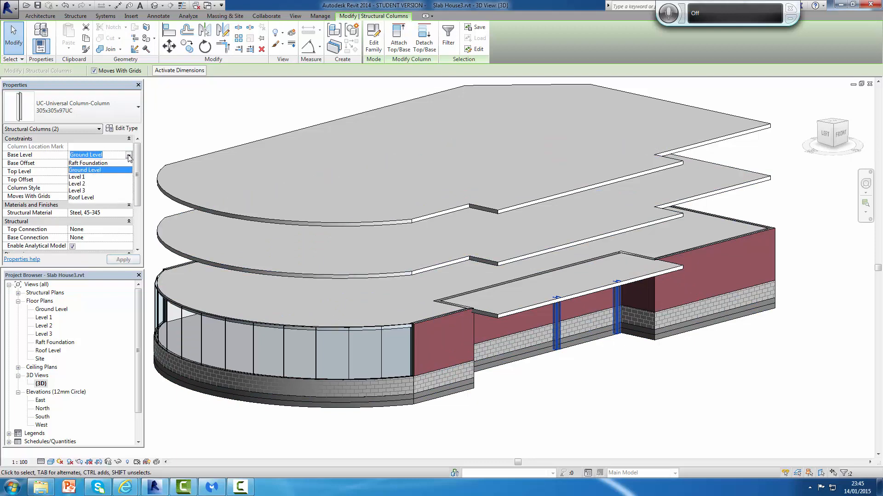
left_click(99, 163)
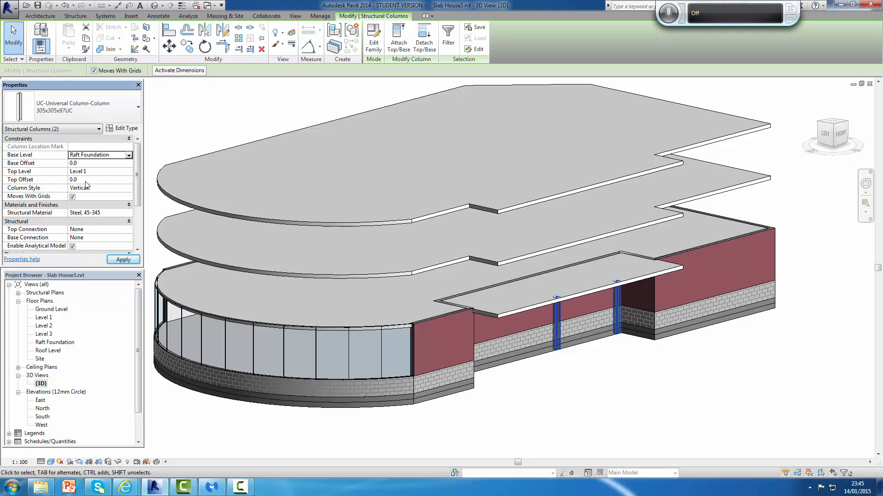
Set the top level of both columns to Level 3 and apply the changed constraints
left_click(121, 172)
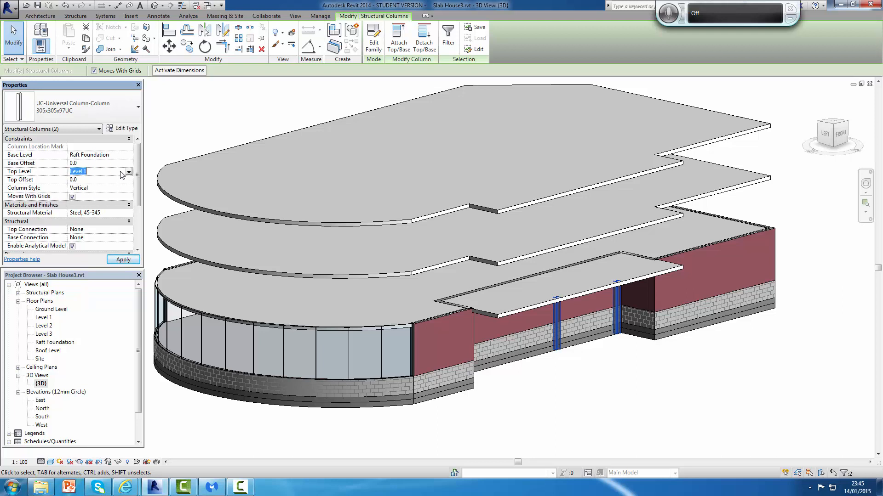
left_click(129, 172)
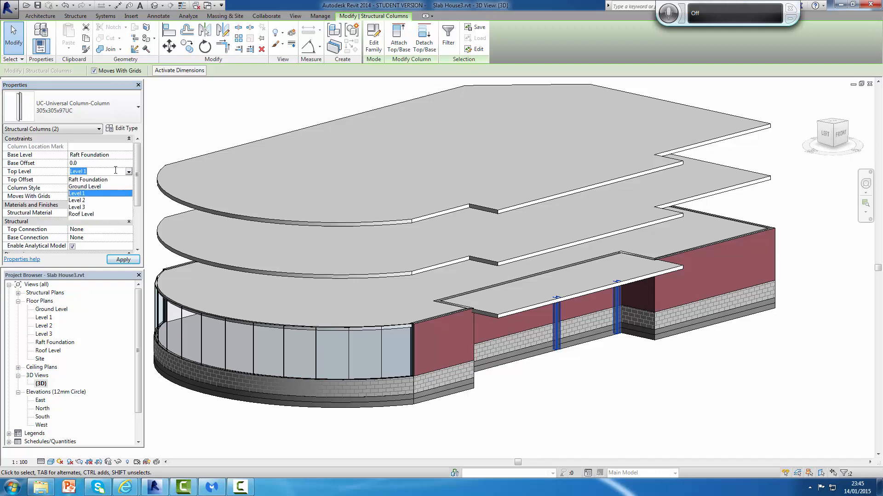
left_click(80, 207)
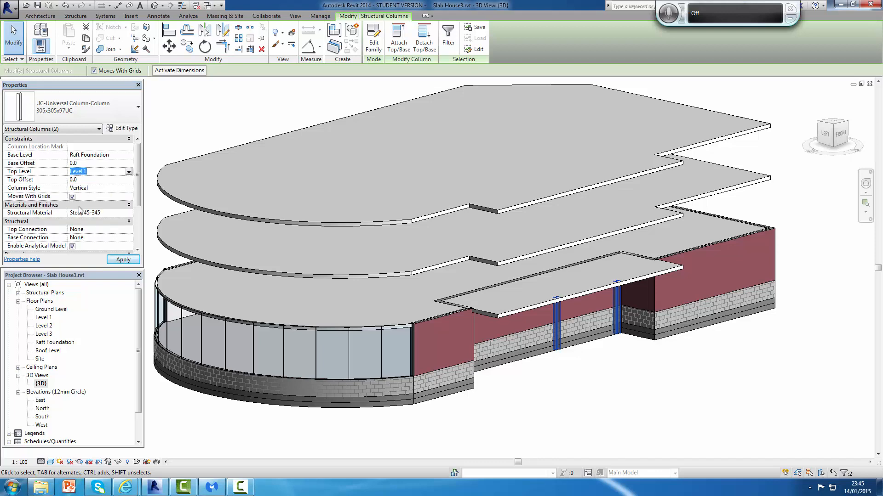
left_click(122, 259)
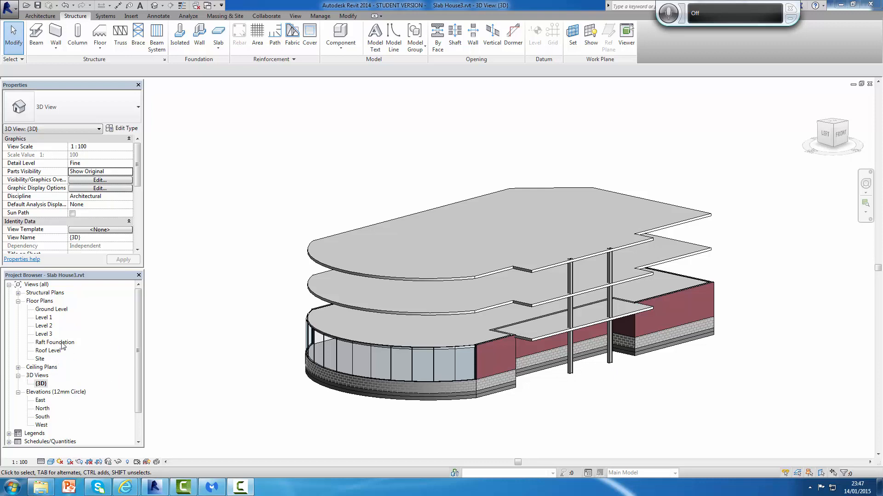
In the Raft Foundation floor plan, start an isolated foundation and agree to load a structural foundation family
double_click(55, 342)
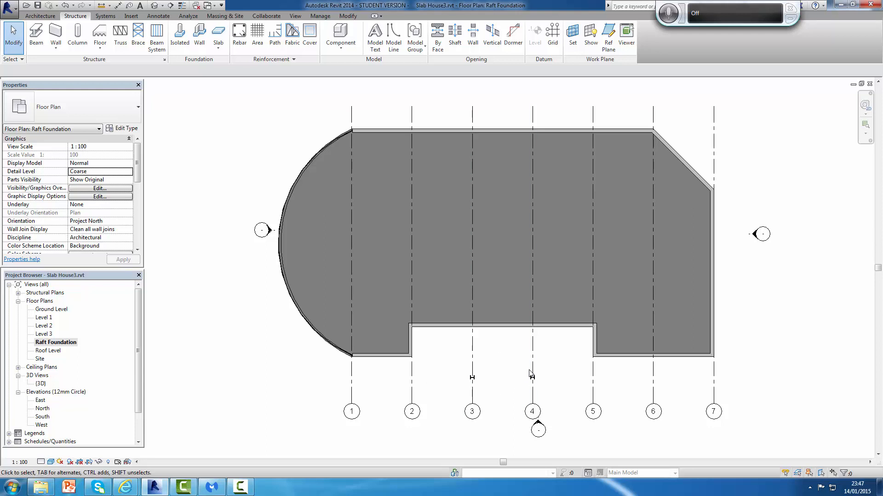
scroll(518, 381, "up", 1)
scroll(518, 383, "up", 1)
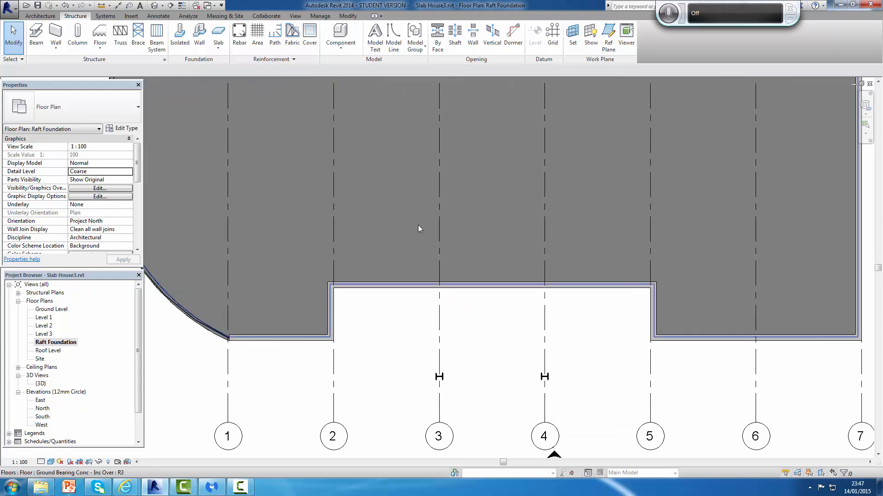
left_click(53, 17)
left_click(75, 16)
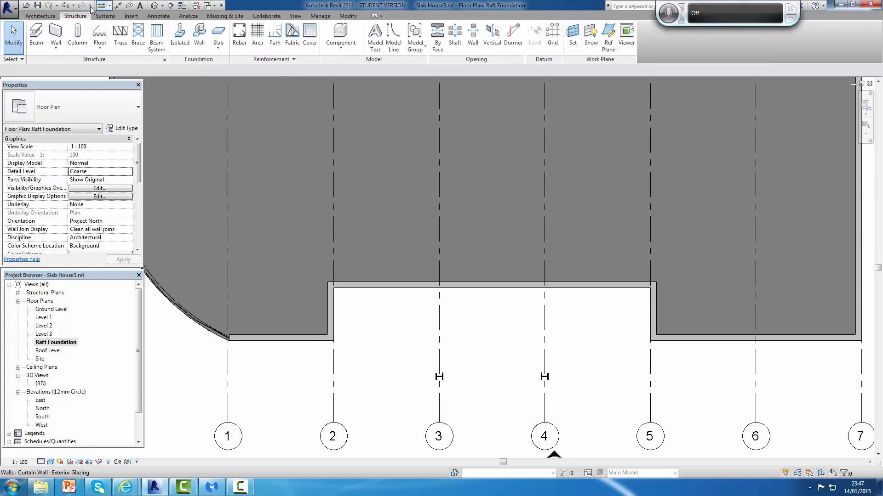
left_click(180, 48)
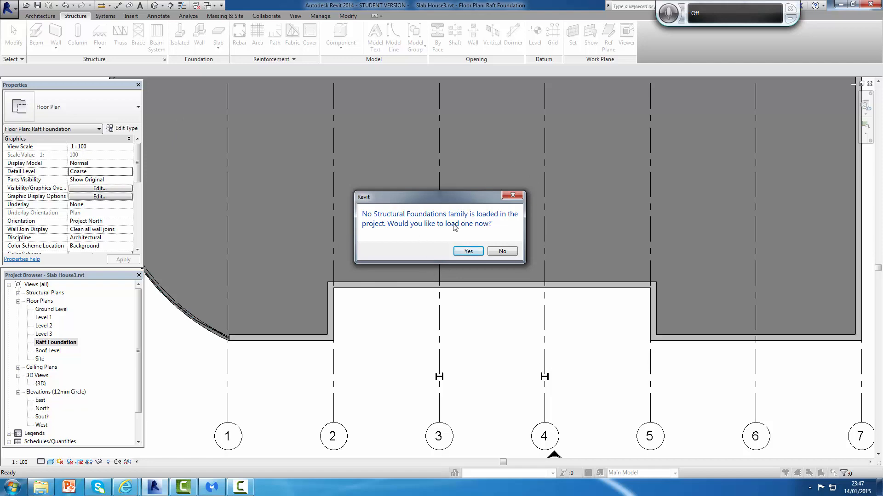
left_click(469, 252)
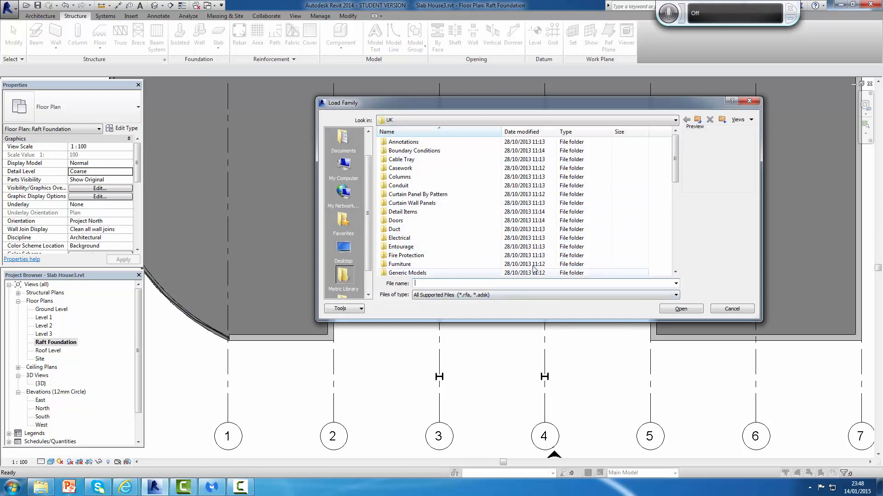
Load the 1500x1500x750 type of Pad Foundation-Rectangular from the UK library's Structural Foundations folder
left_click_drag(676, 162, 680, 220)
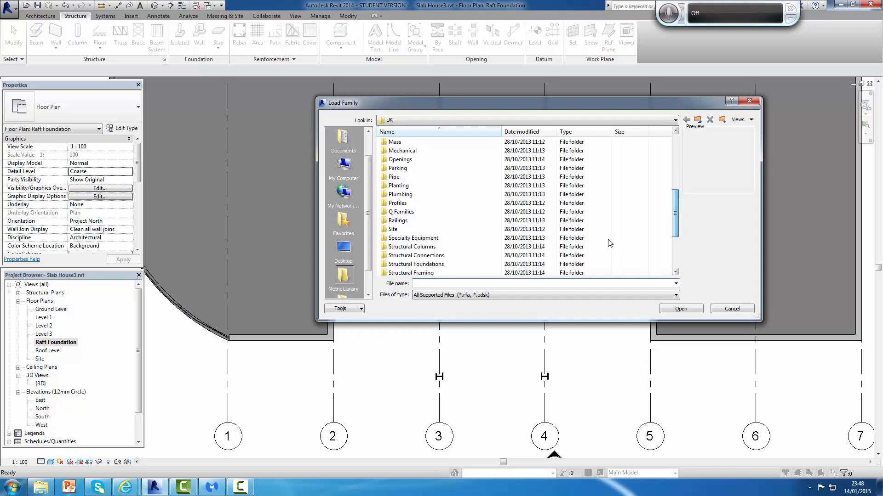
double_click(414, 264)
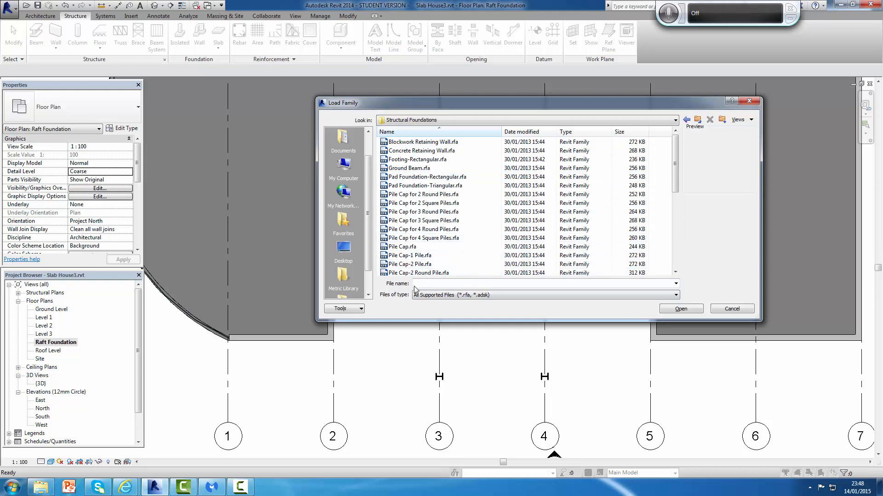
left_click(428, 178)
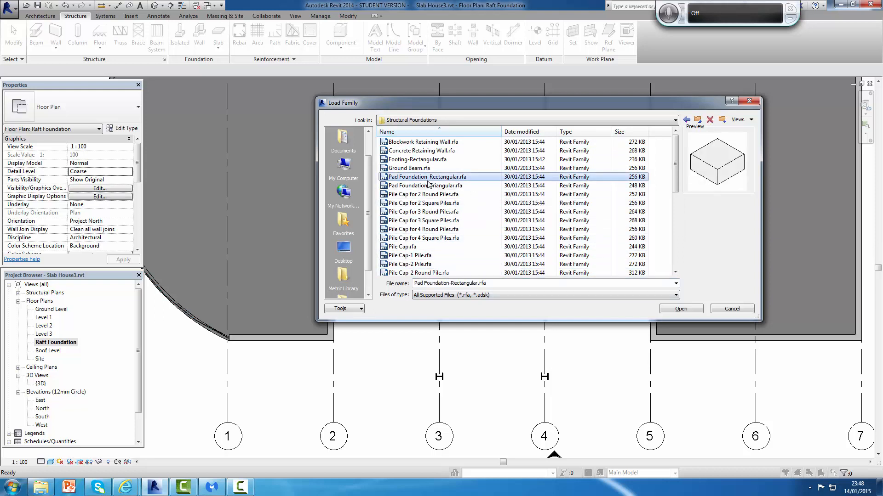
left_click(684, 313)
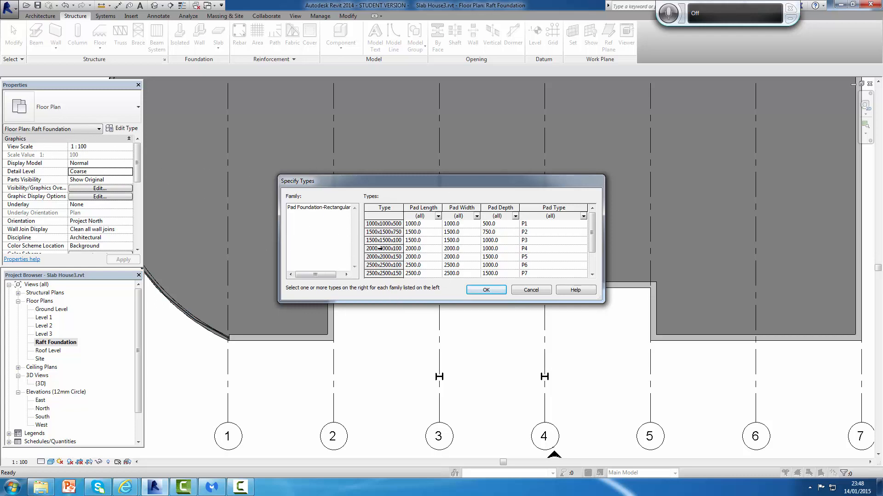
left_click(382, 233)
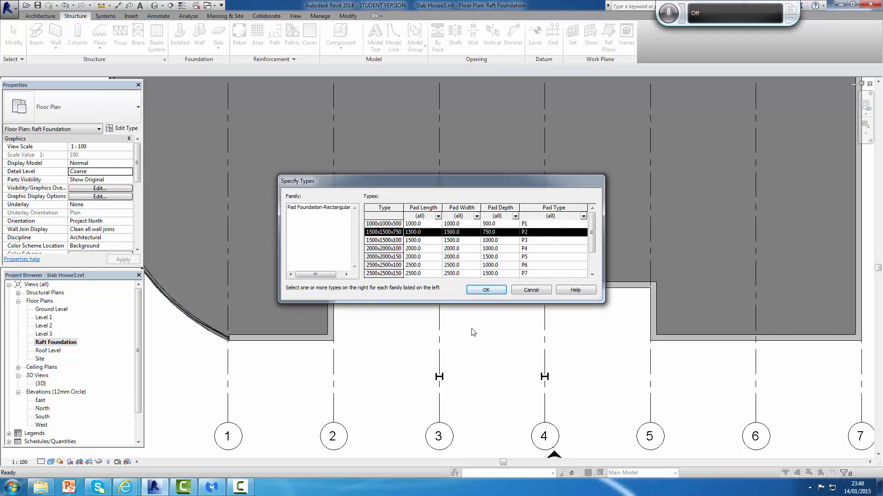
left_click(485, 290)
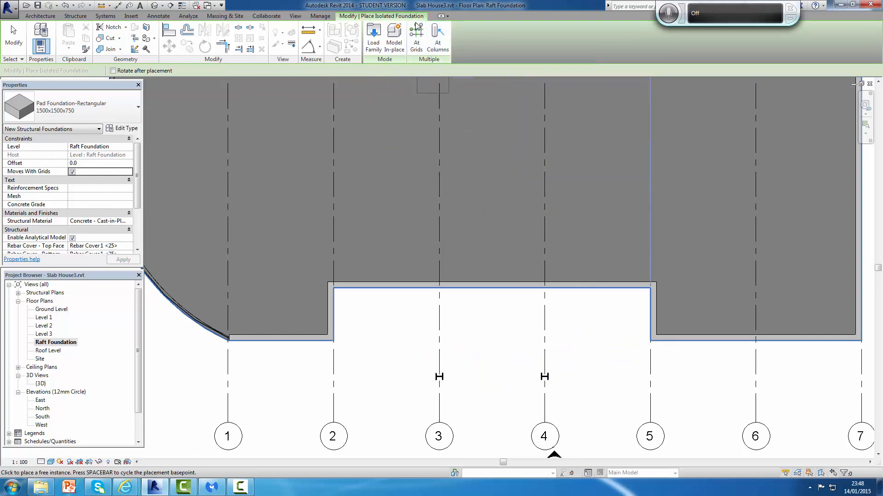
Place 1500x1500x750 rectangular pad foundations at the two structural columns on grids 3 and 4
left_click(436, 41)
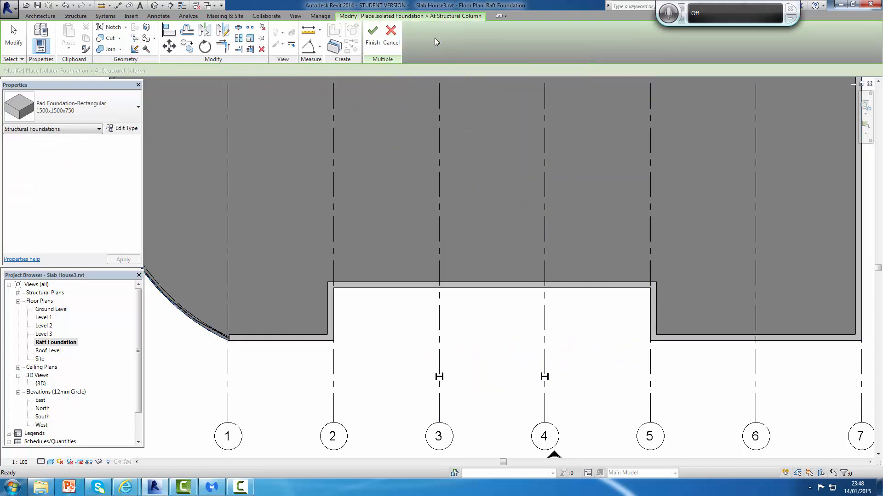
left_click_drag(571, 389, 412, 365)
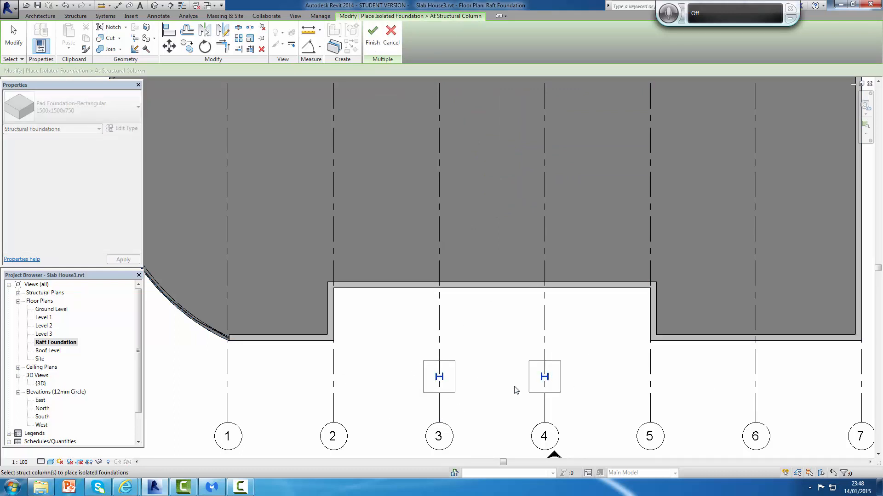
scroll(516, 390, "down", 2)
scroll(518, 393, "up", 1)
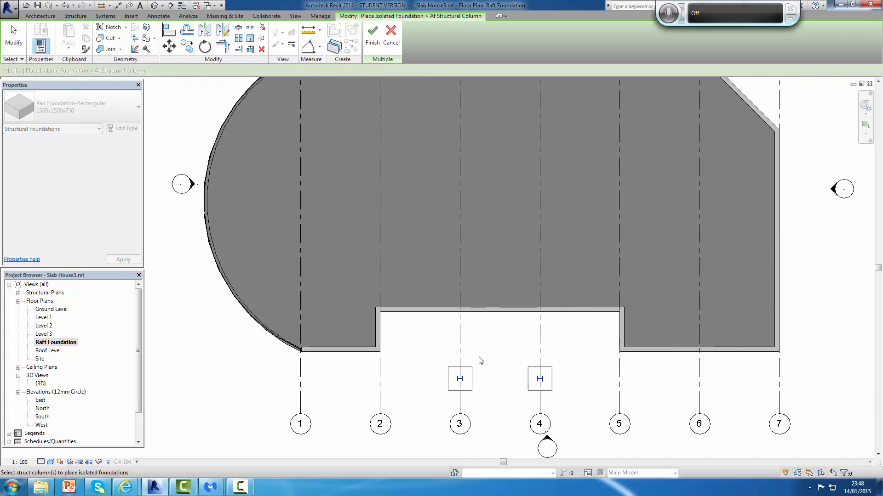
left_click(373, 37)
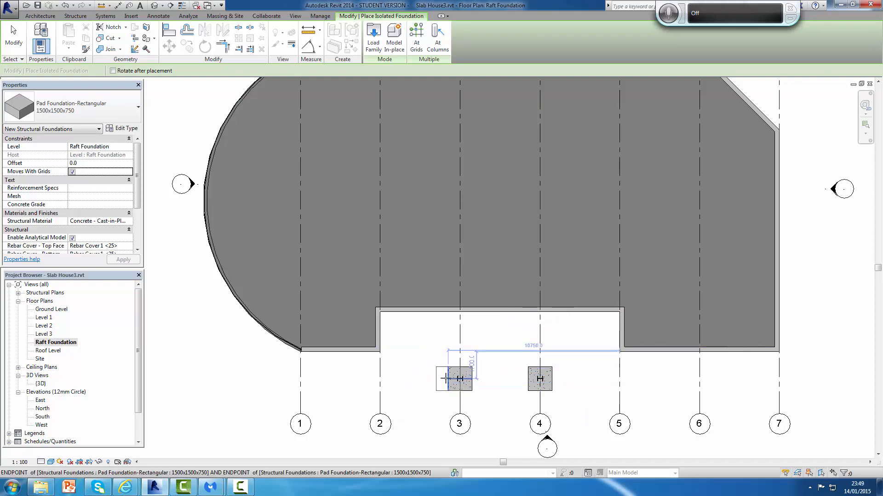
key("Escape")
Open the 3D view and inspect the pad foundations beneath the two steel columns
scroll(449, 376, "down", 2)
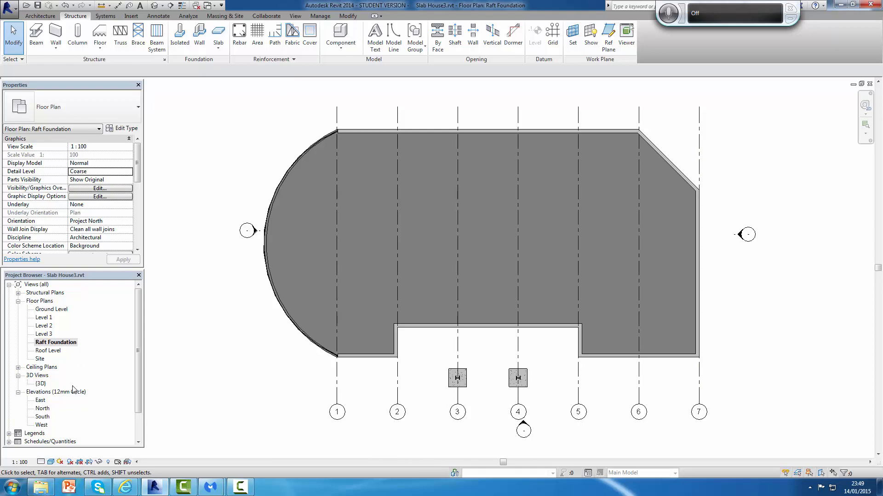
double_click(42, 384)
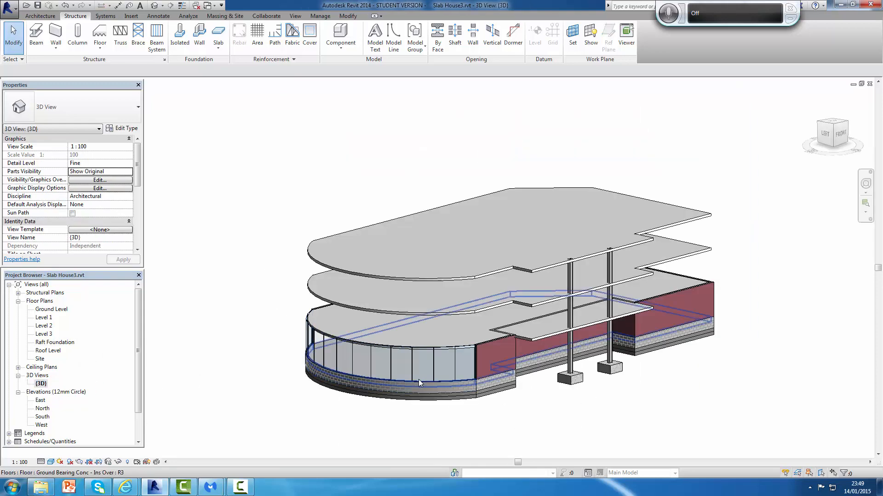
scroll(676, 338, "up", 2)
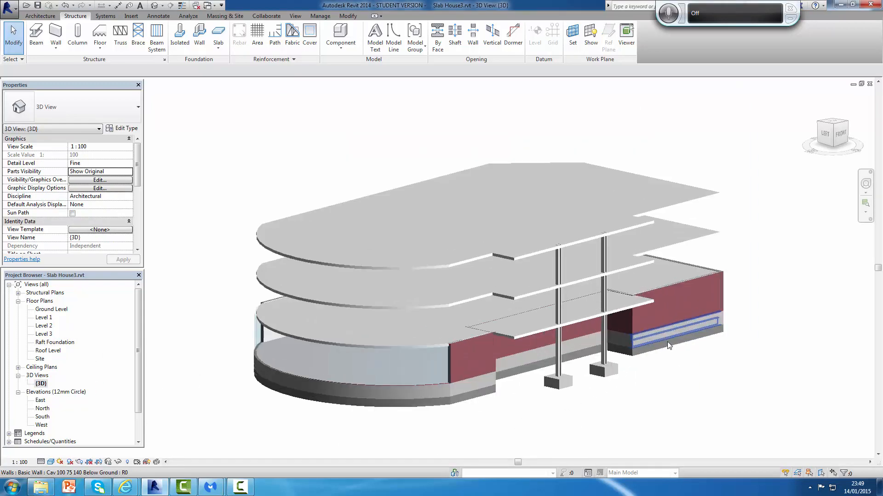
Select every Cav - 102 75i 100 p - Lwt wall in the project and set their top constraint to Level 3
scroll(499, 409, "down", 2)
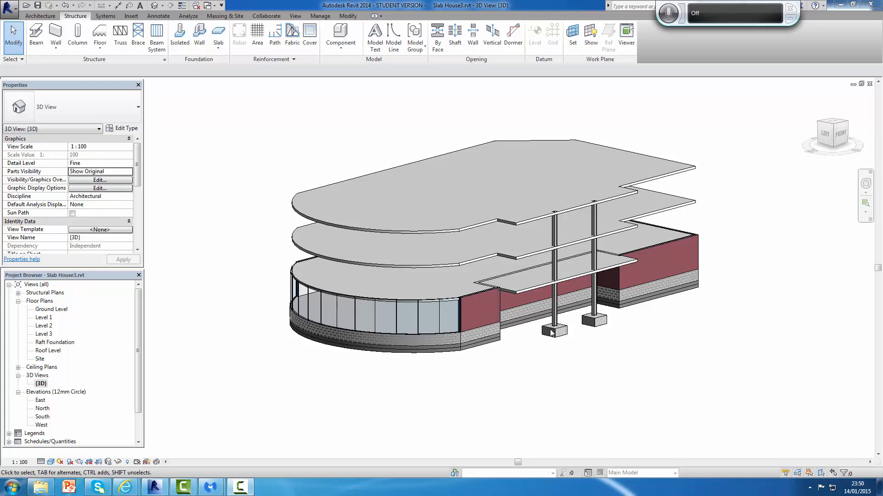
left_click(484, 307)
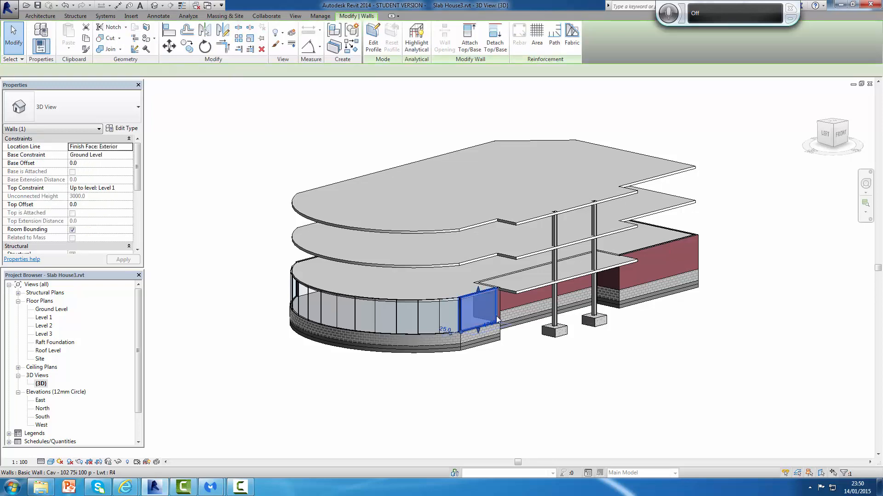
key("s")
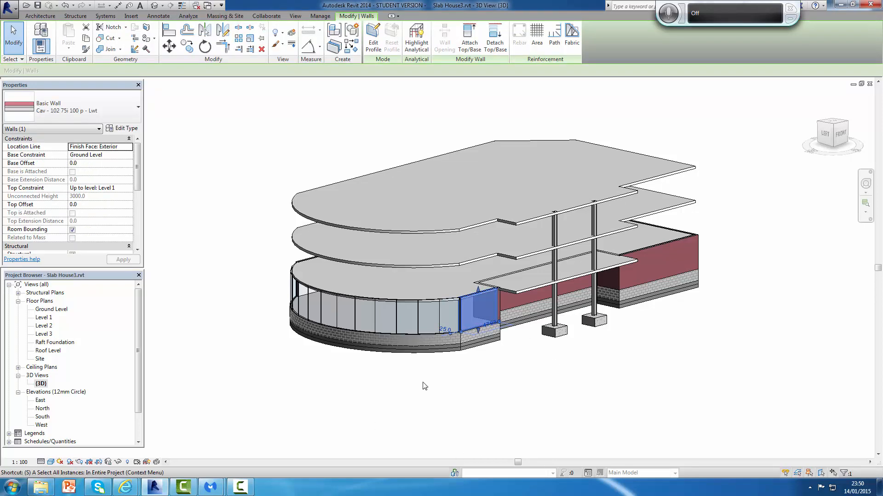
key("a")
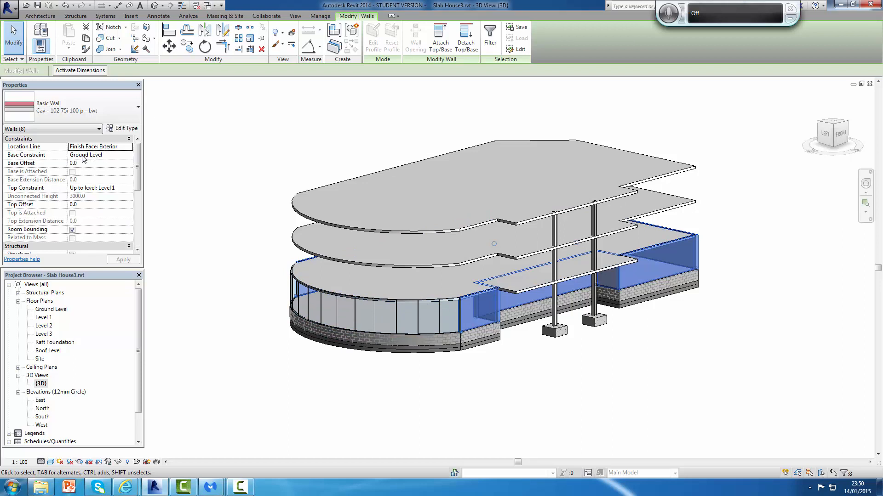
left_click(125, 189)
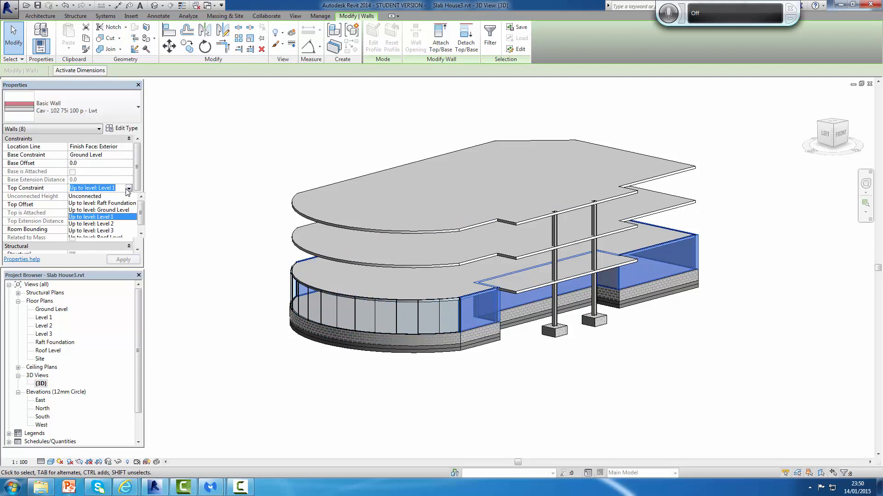
left_click(110, 231)
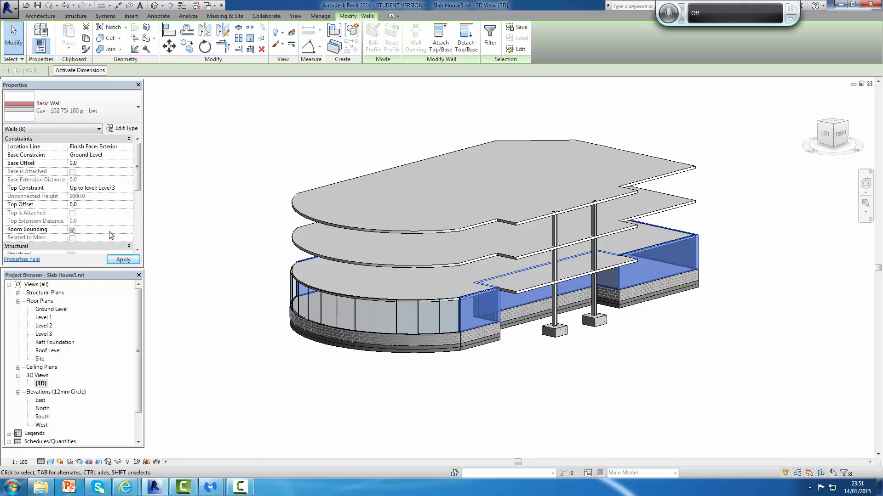
left_click(120, 260)
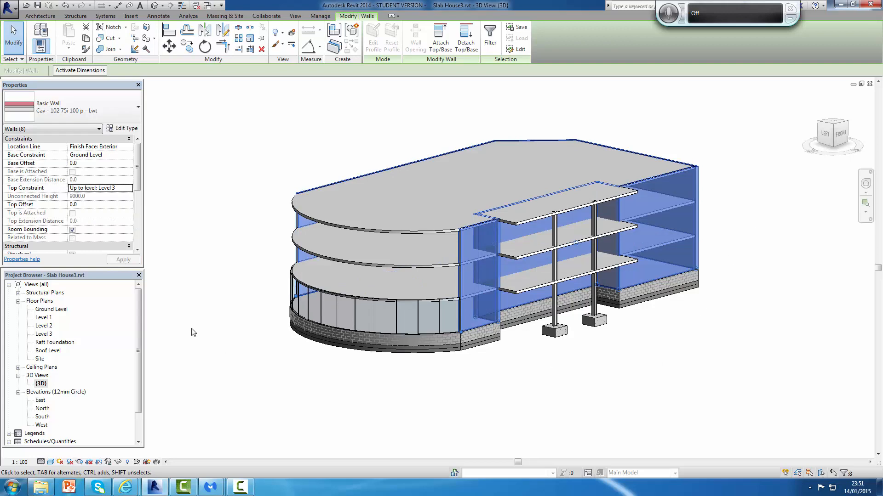
left_click(182, 199)
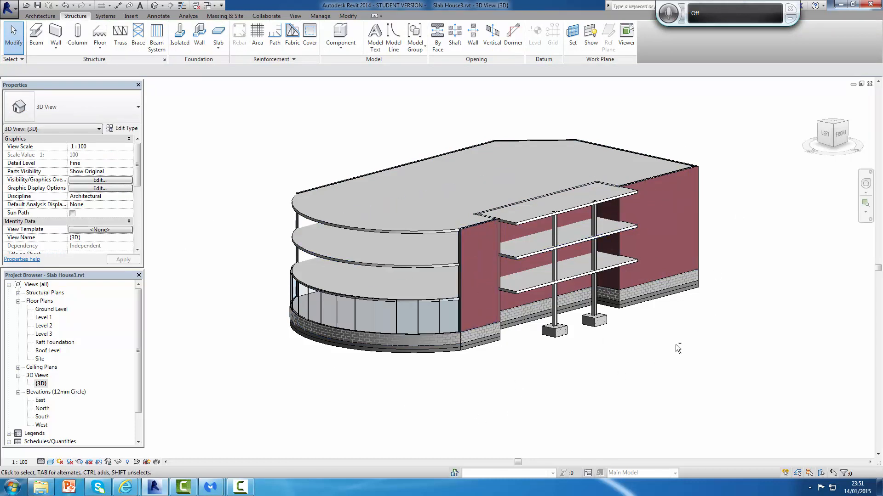
Set the top constraint of the curved Exterior Glazing curtain wall to Level 3
middle_click_drag(679, 344, 697, 335, "shift")
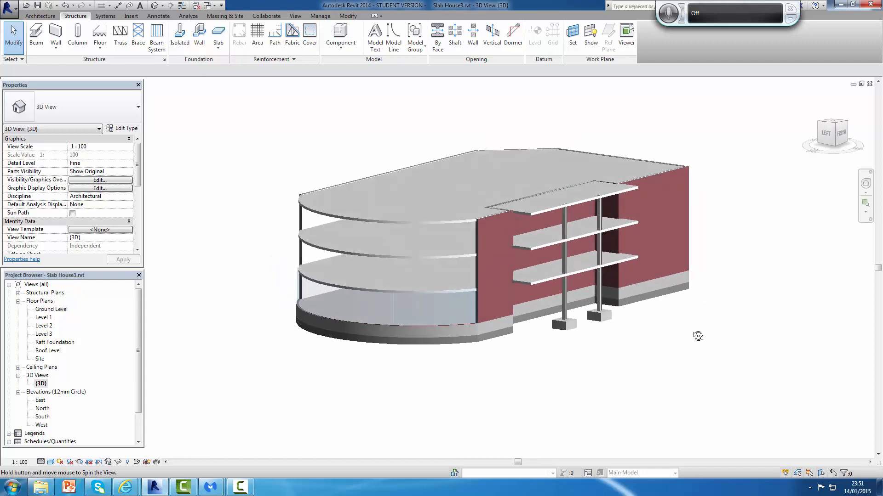
scroll(676, 327, "up", 4)
scroll(676, 327, "down", 5)
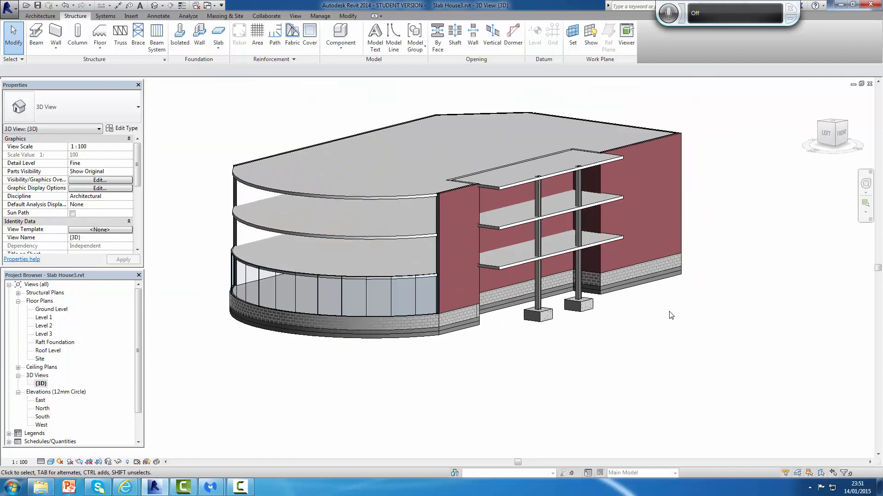
scroll(672, 315, "down", 1)
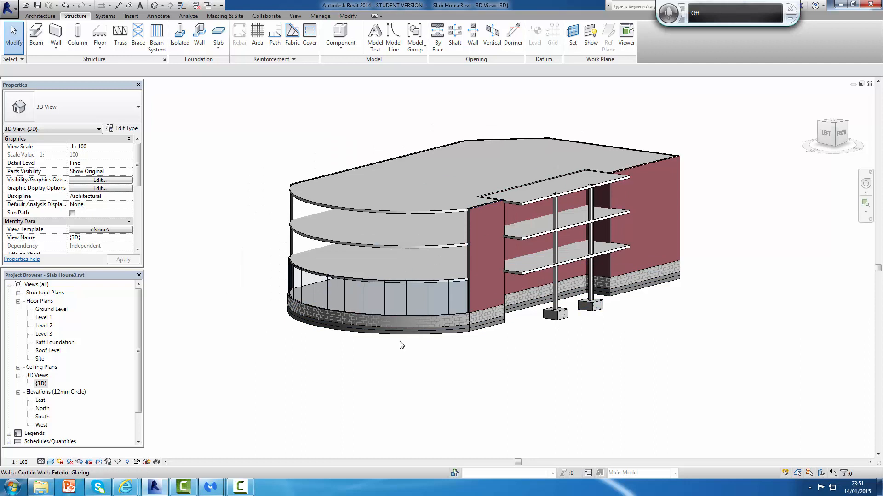
left_click(382, 282)
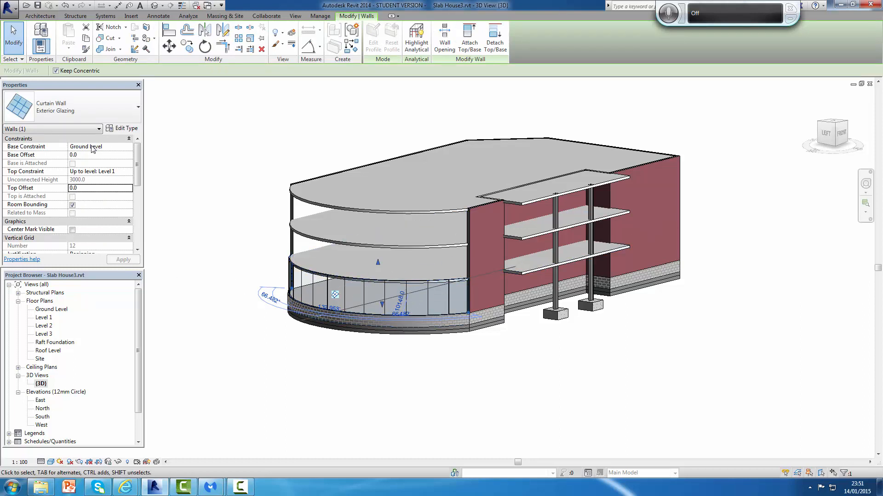
left_click(128, 172)
left_click(106, 214)
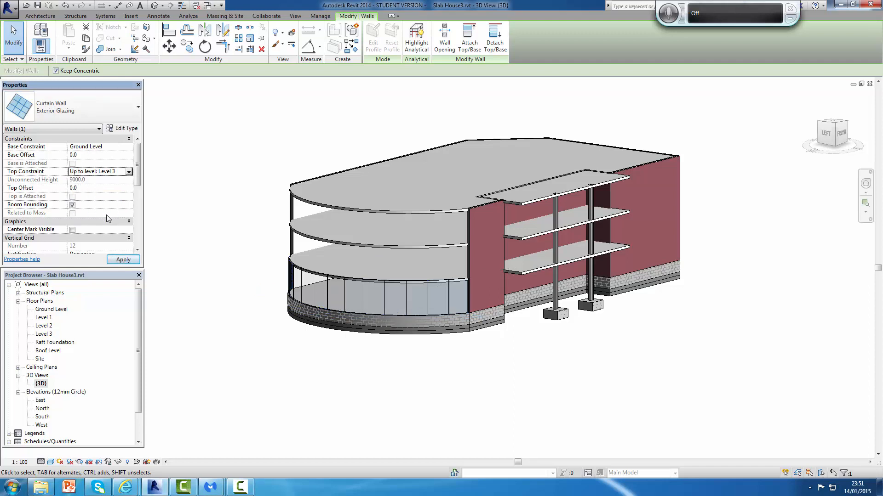
left_click(121, 261)
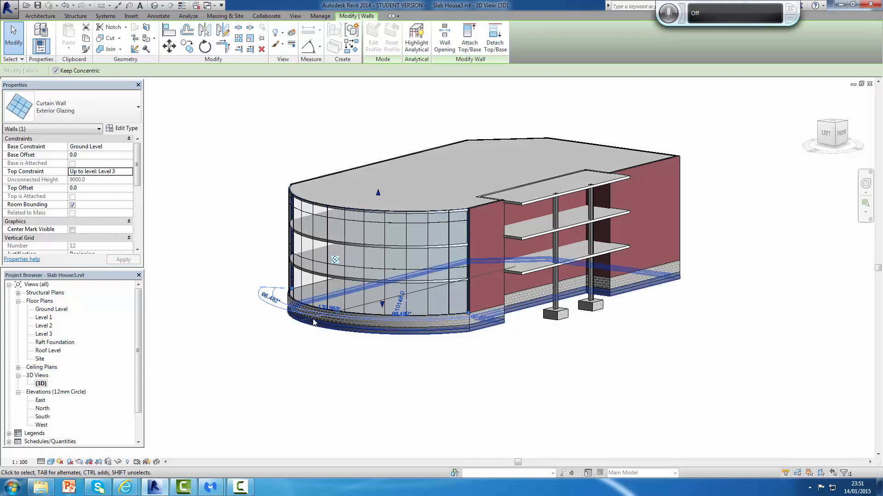
left_click(351, 383)
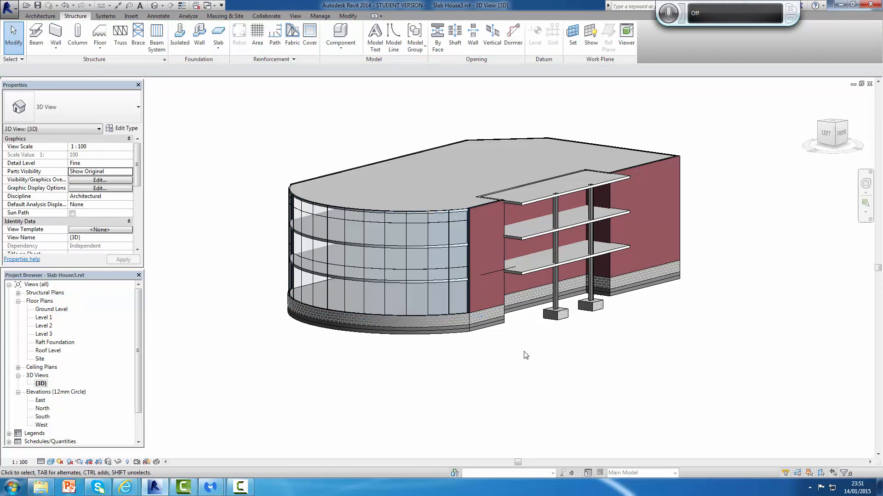
Examine the raised walls, curved glazing, slabs and column foundations from above and from below in the 3D view
middle_click_drag(618, 438, 622, 408, "shift")
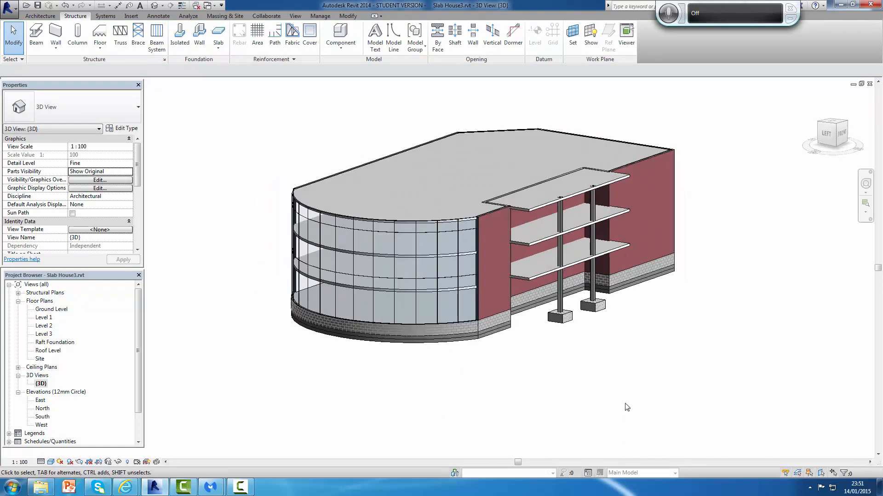
scroll(627, 351, "up", 3)
scroll(623, 324, "down", 5)
scroll(624, 299, "up", 2)
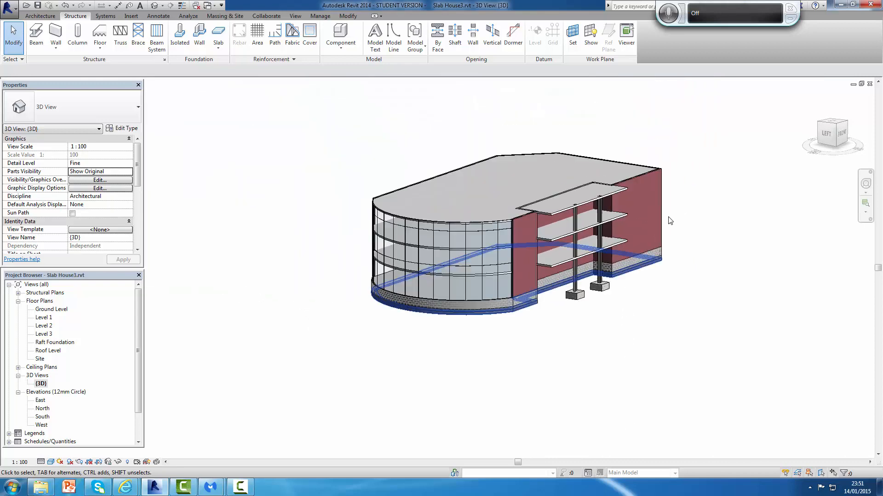
scroll(630, 281, "down", 1)
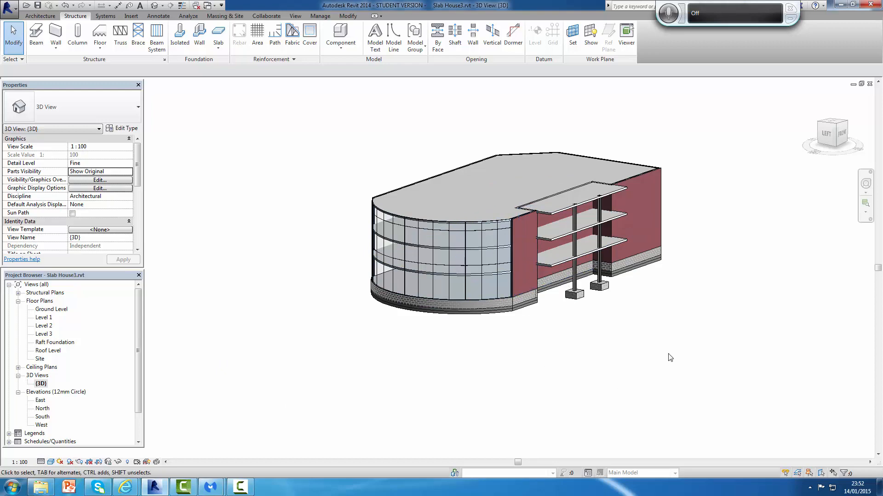
scroll(699, 248, "up", 4)
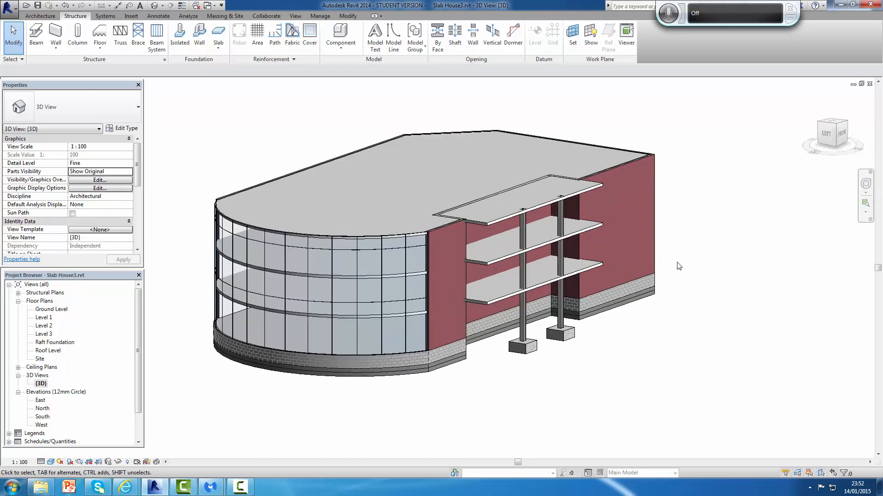
scroll(678, 265, "down", 3)
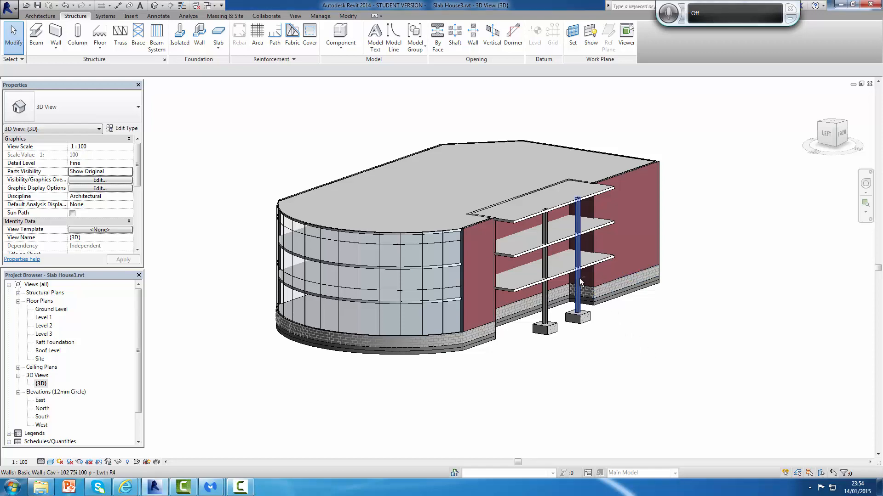
middle_click_drag(610, 330, 601, 263, "shift")
scroll(610, 256, "up", 3)
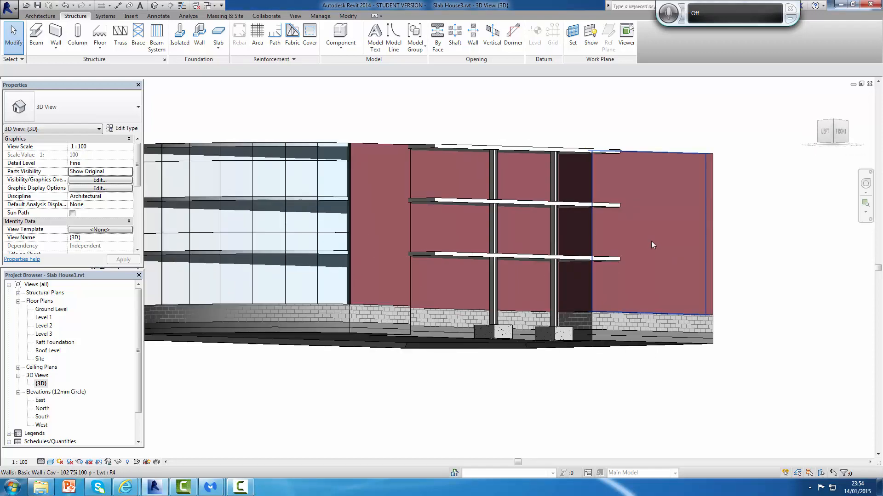
scroll(652, 241, "down", 2)
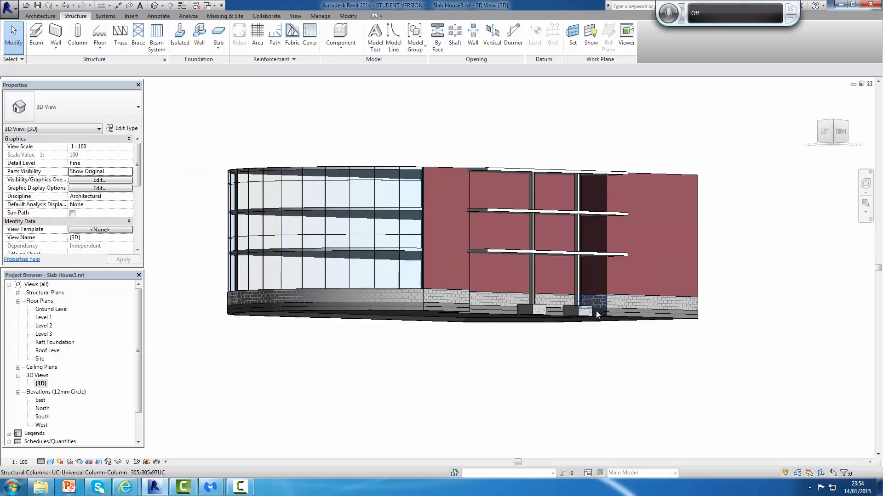
middle_click_drag(613, 321, 593, 288, "shift")
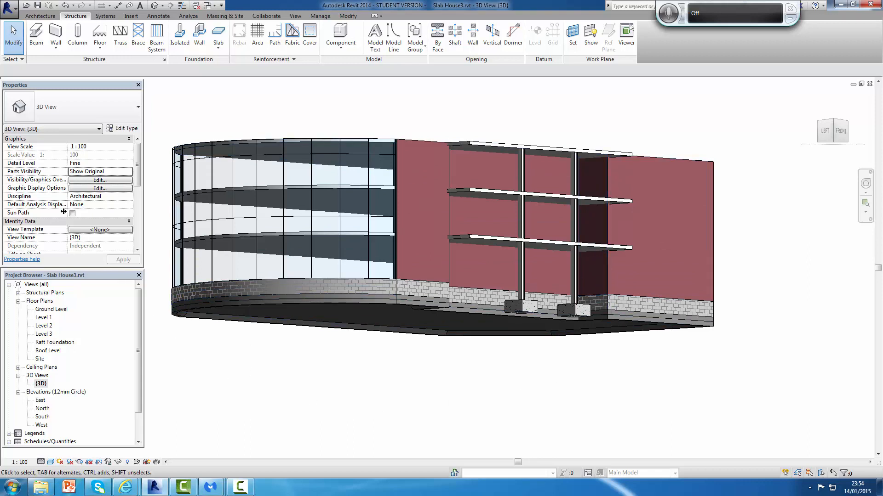
Save the project, start placing a door and review the door types already loaded
left_click(41, 16)
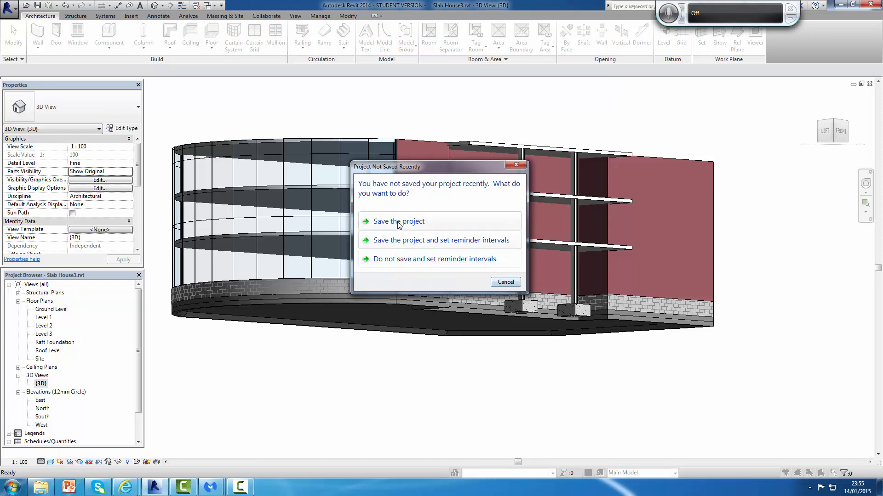
left_click(398, 224)
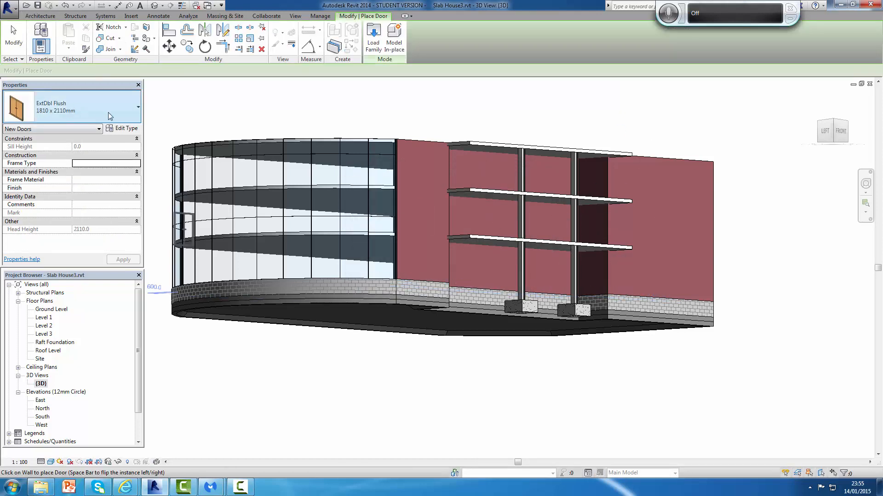
left_click(137, 109)
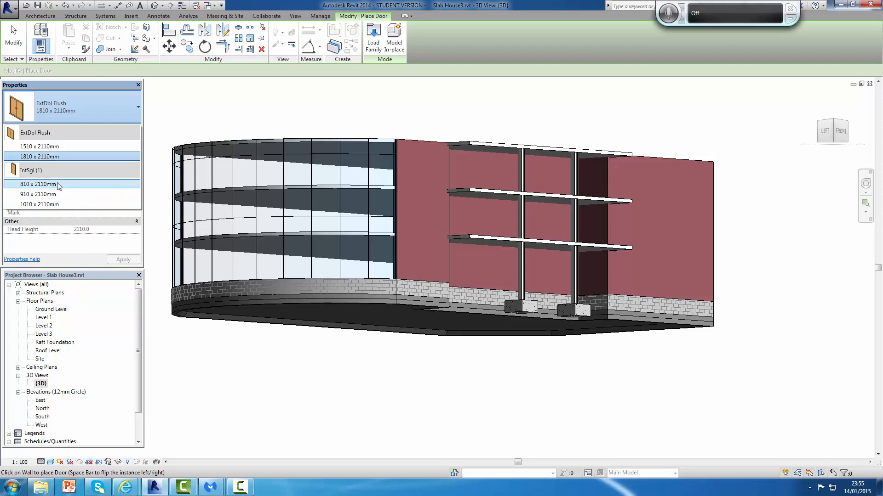
Start loading a door family and open the UK library's External Doors folder inside Doors
left_click(376, 42)
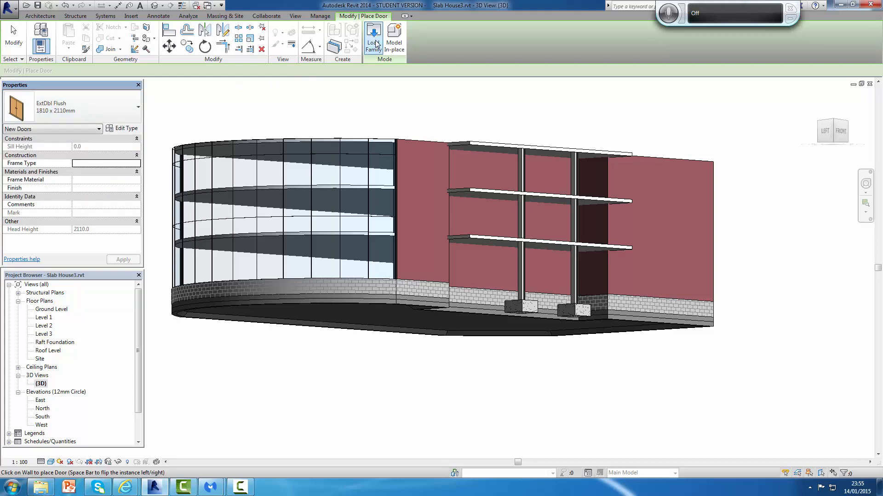
left_click(376, 43)
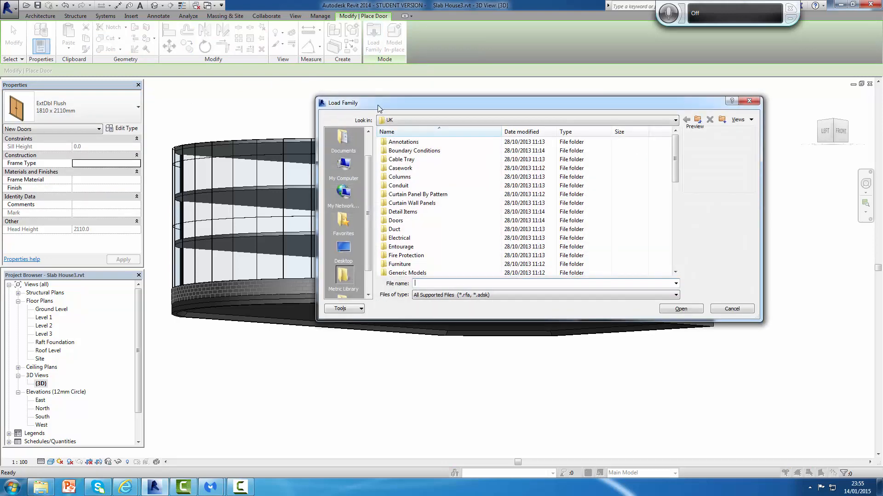
left_click(401, 222)
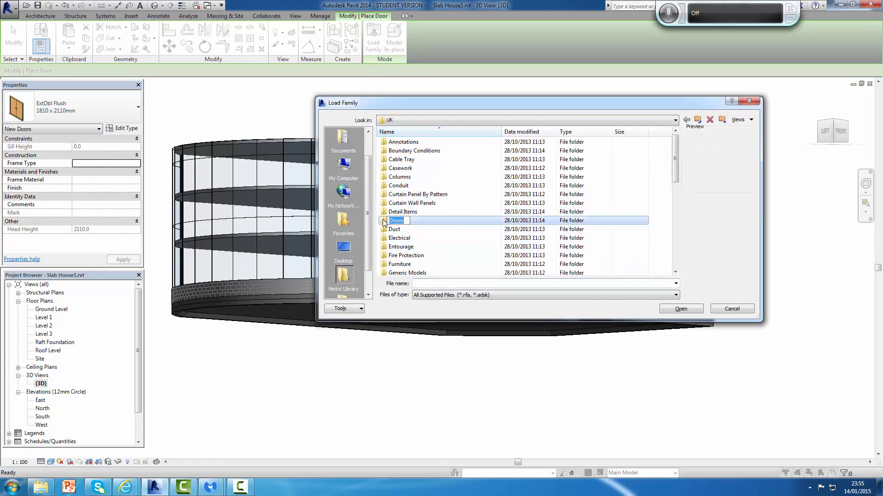
double_click(385, 221)
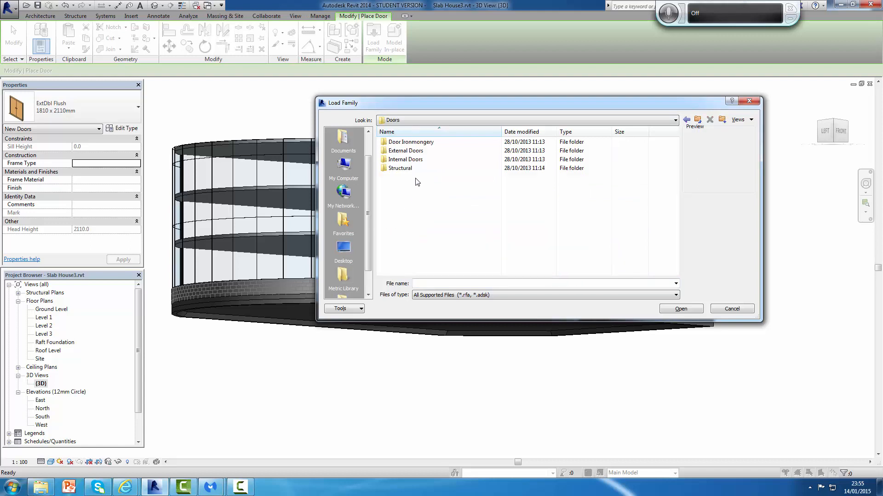
left_click(405, 153)
double_click(404, 153)
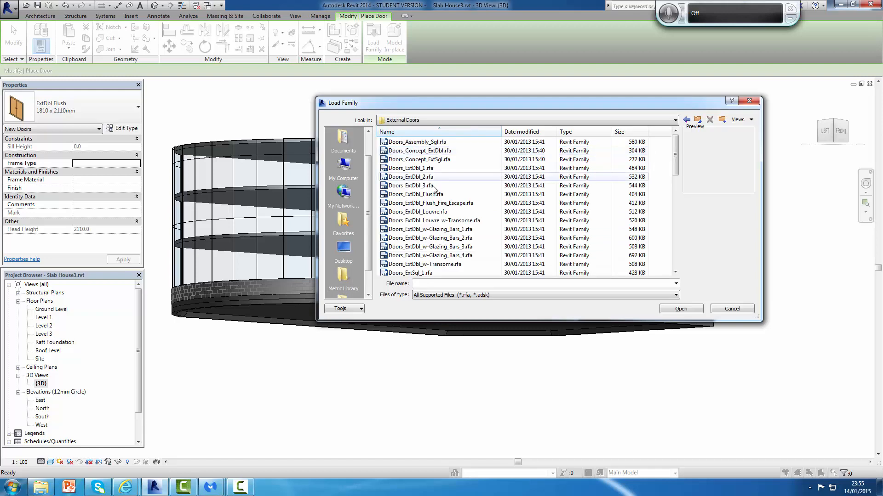
Preview the external door families in turn, from Doors_Assembly_Sgl.rfa through the double doors to Doors_ExtSgl_5.rfa
left_click(419, 144)
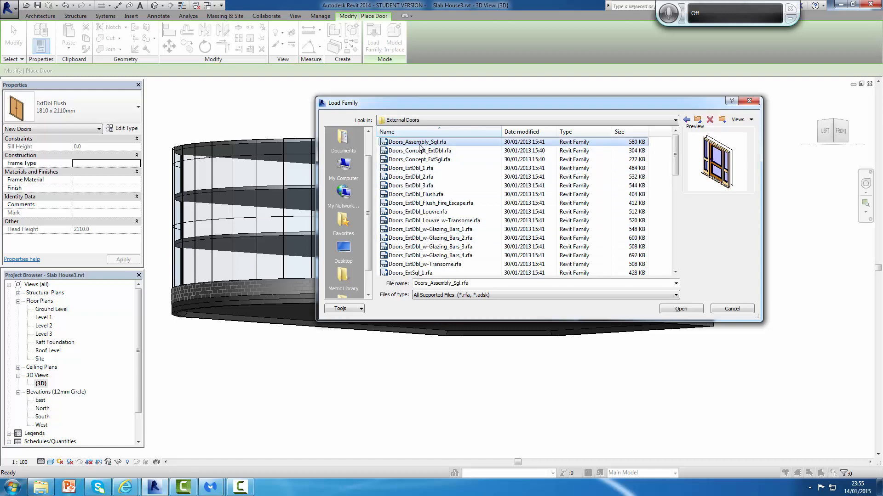
key("Down")
key("Down")
key("Down")
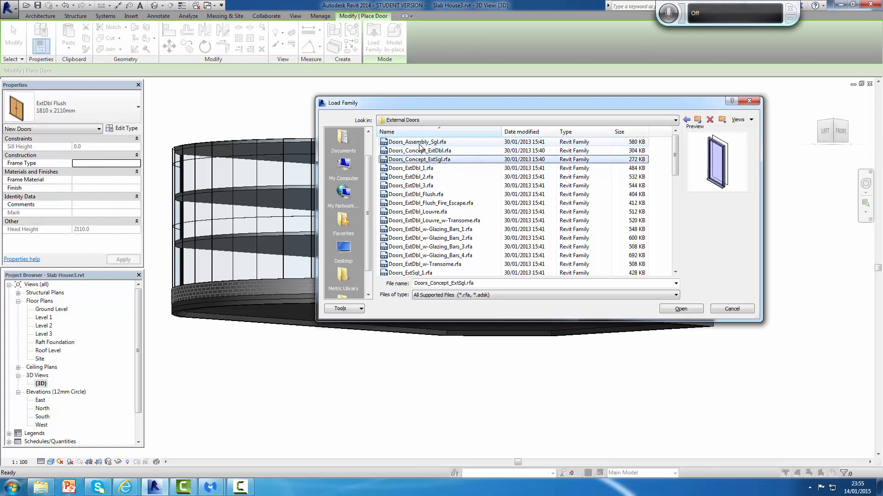
key("Down")
key("Down")
key("Down")
key("Down")
key("Down")
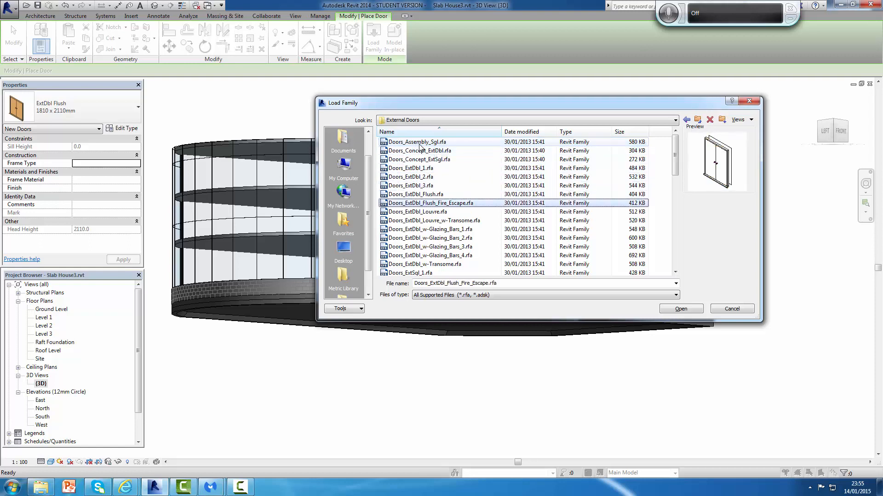
key("Down")
key("Down")
key("Down")
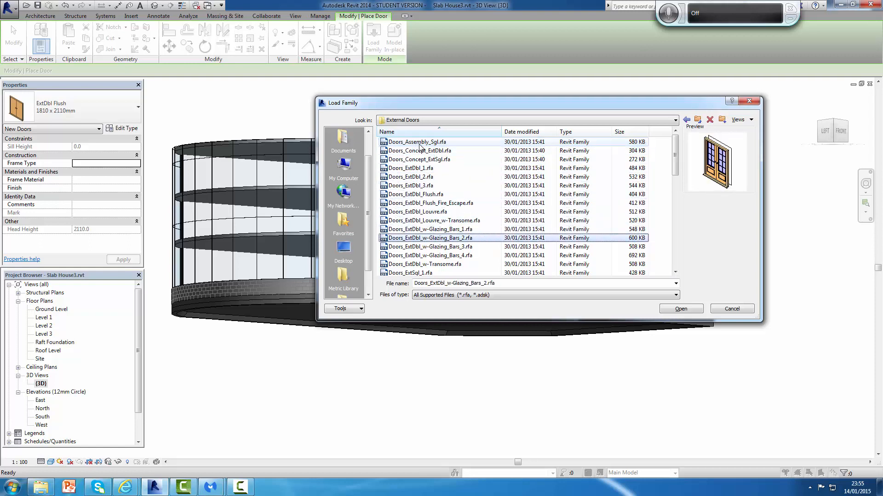
key("Down")
key("Down")
key("Down")
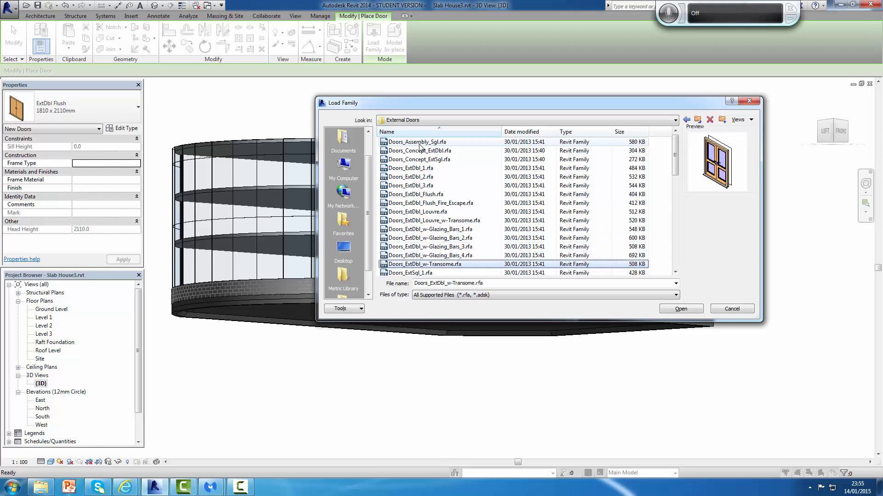
key("Down")
key("Down")
key("Down")
key("Down")
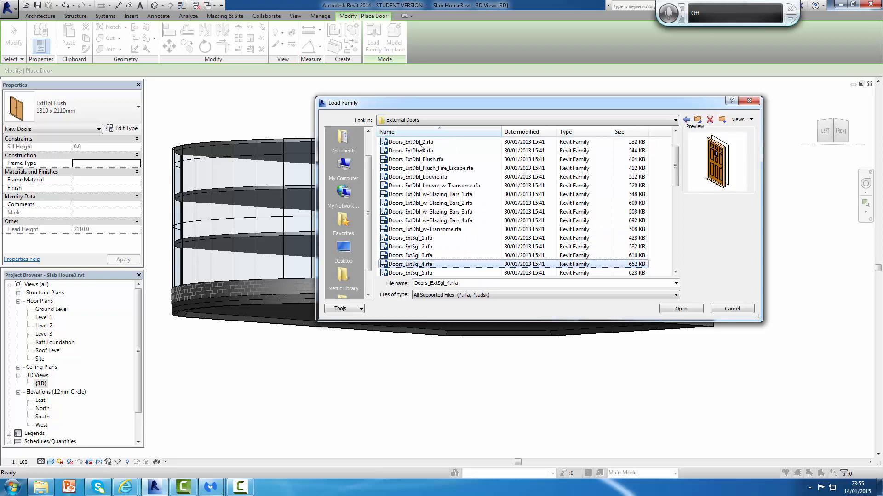
key("Down")
Choose the single external door family Doors_ExtSgl_1.rfa and load it into the project
key("Up")
key("Up")
key("Up")
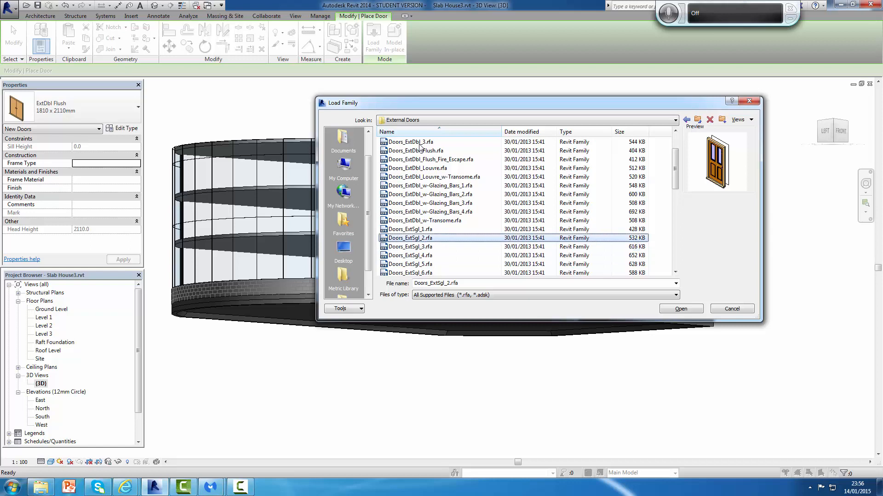
key("Up")
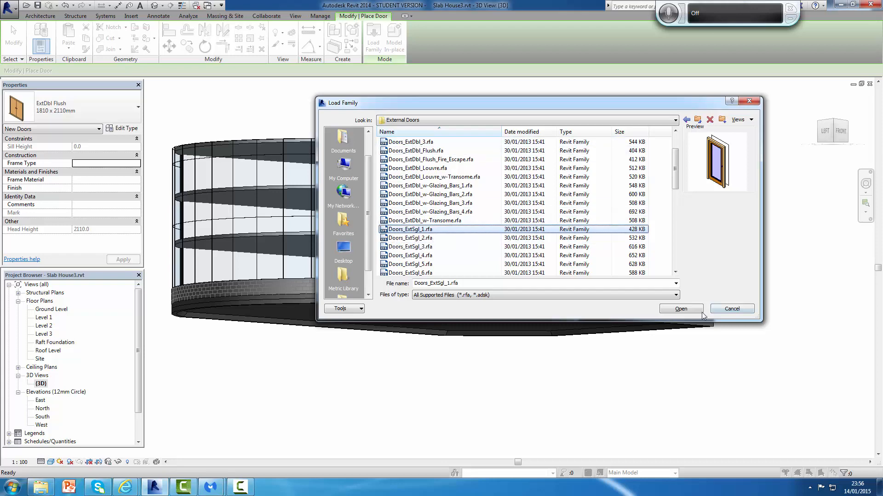
left_click(680, 309)
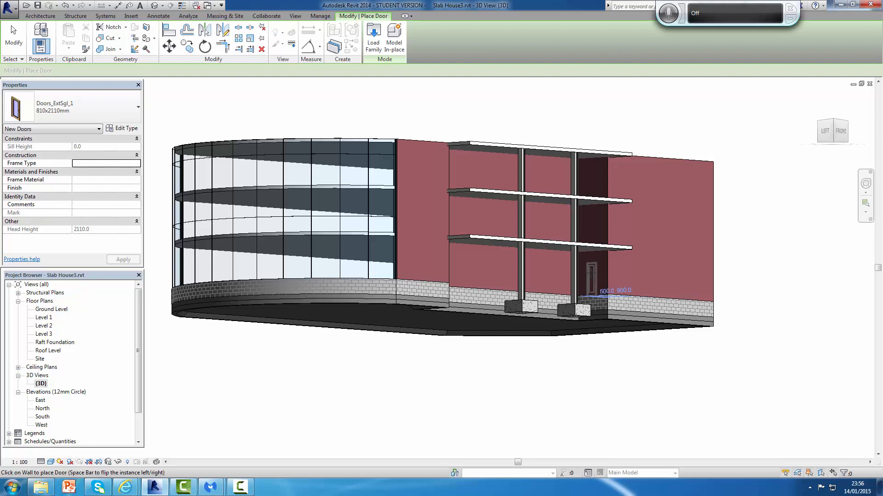
Place a Doors_ExtSgl_1 810x2110mm door at Ground Level in the short return wall behind the steel columns and check its position
left_click(591, 275)
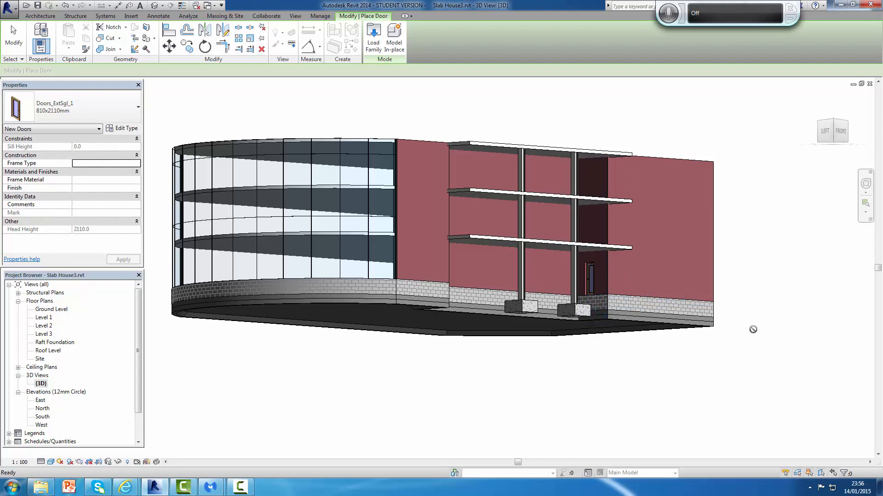
key("Escape")
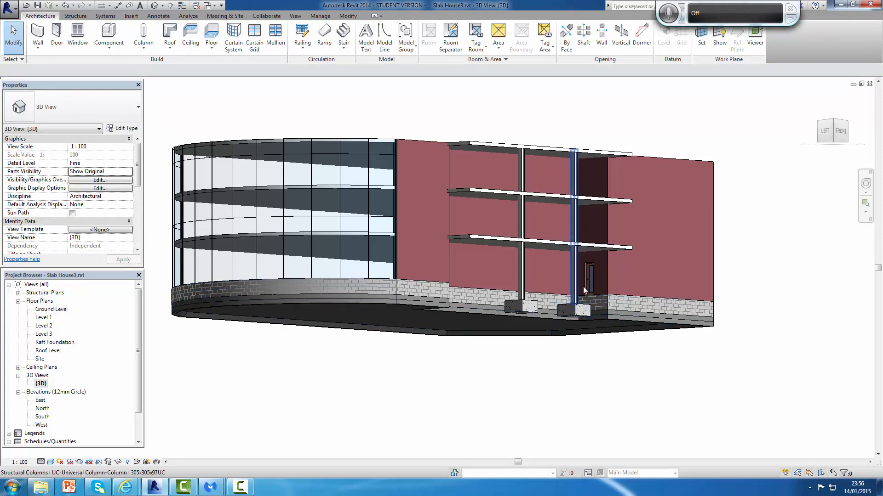
scroll(600, 278, "up", 5)
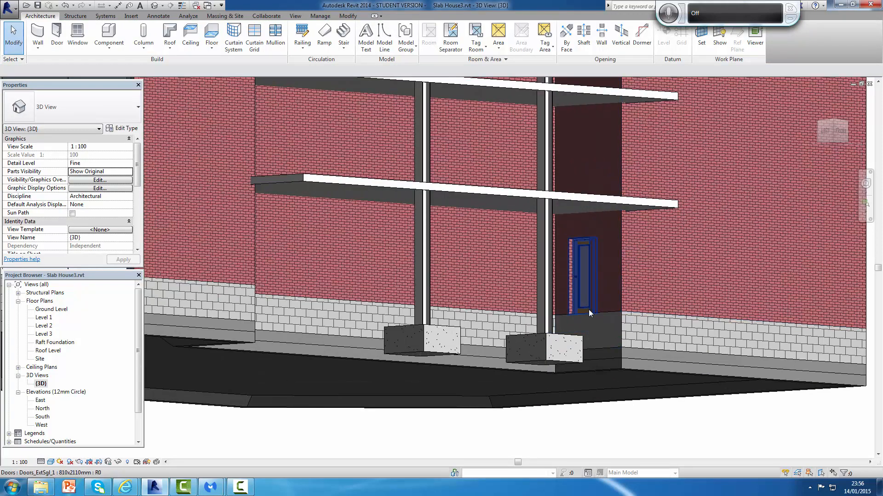
left_click(581, 266)
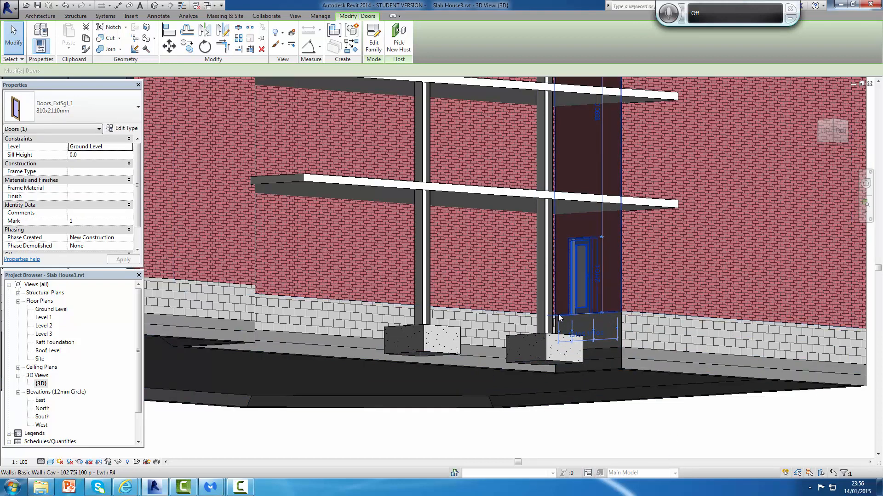
left_click(623, 416)
scroll(629, 386, "down", 3)
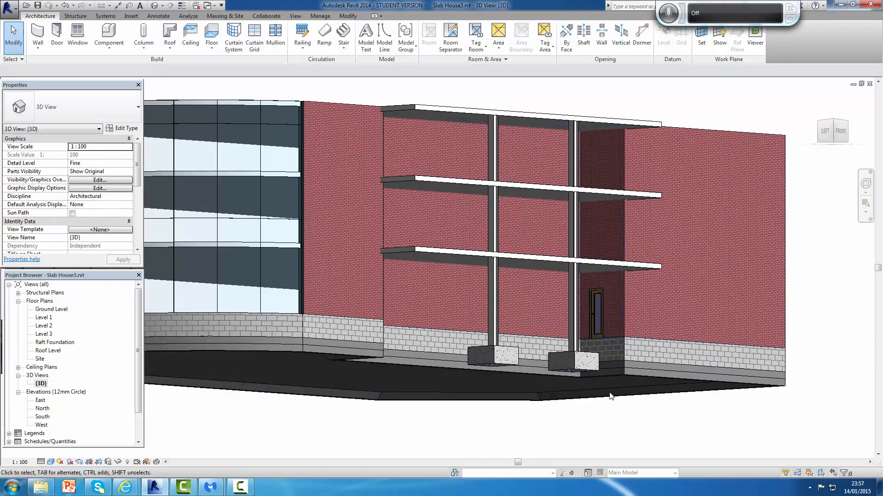
Try to copy the ground-floor door and paste it aligned to Level 2 and Level 3
left_click(597, 317)
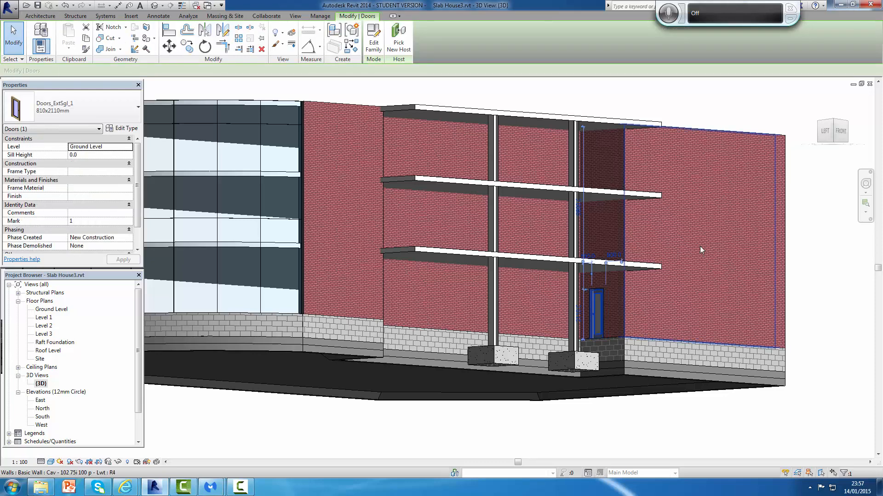
left_click(86, 39)
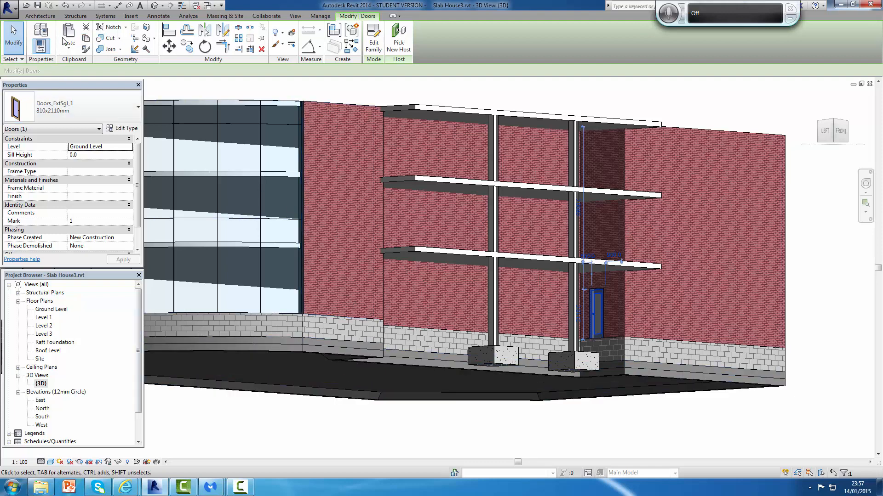
left_click(70, 46)
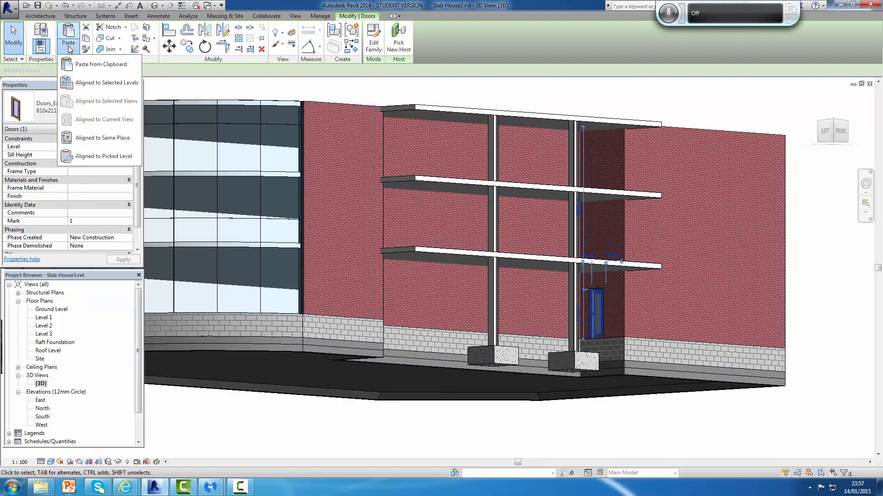
left_click(93, 84)
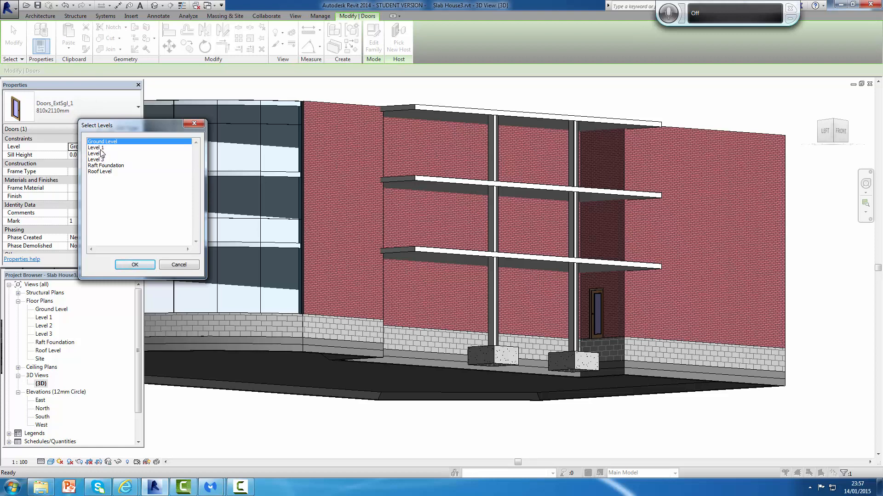
left_click(96, 154)
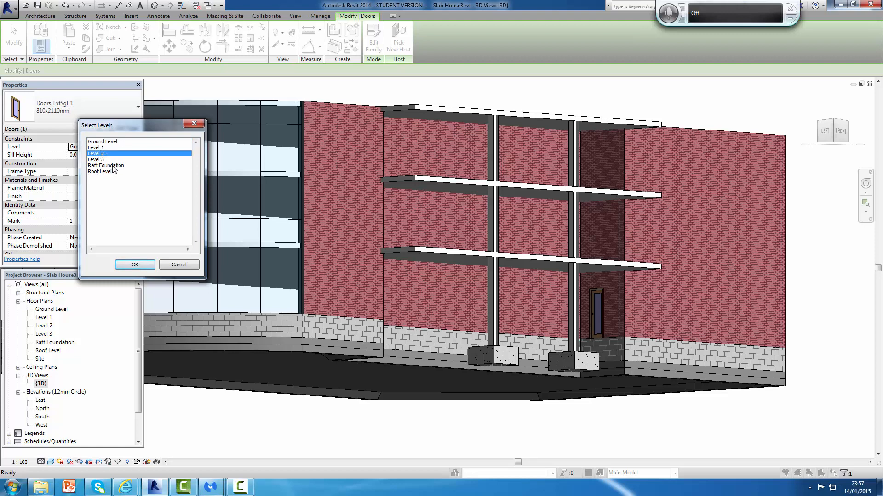
left_click(99, 160, "ctrl")
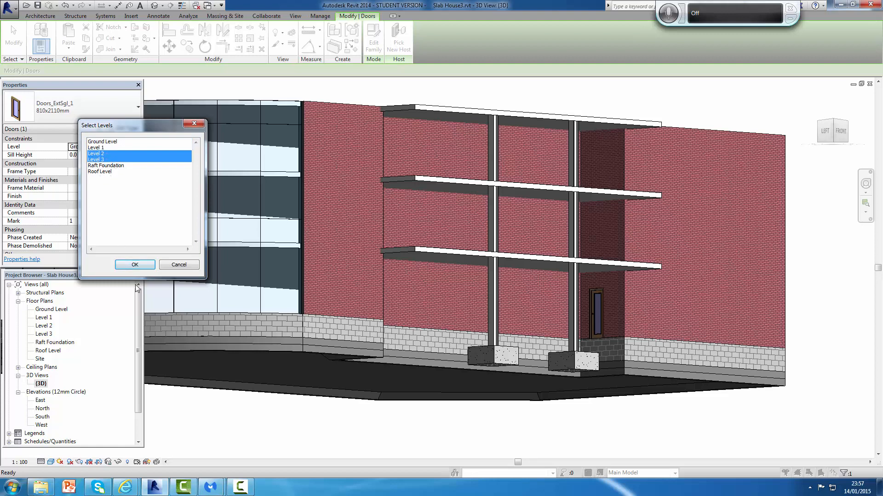
left_click(135, 266)
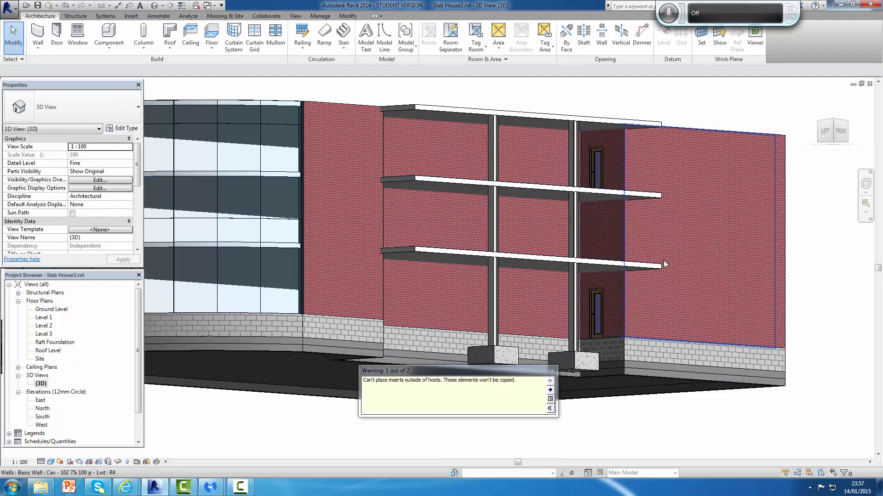
Dismiss the warning and delete the door pasted on Level 2
scroll(663, 260, "down", 5)
scroll(664, 260, "up", 1)
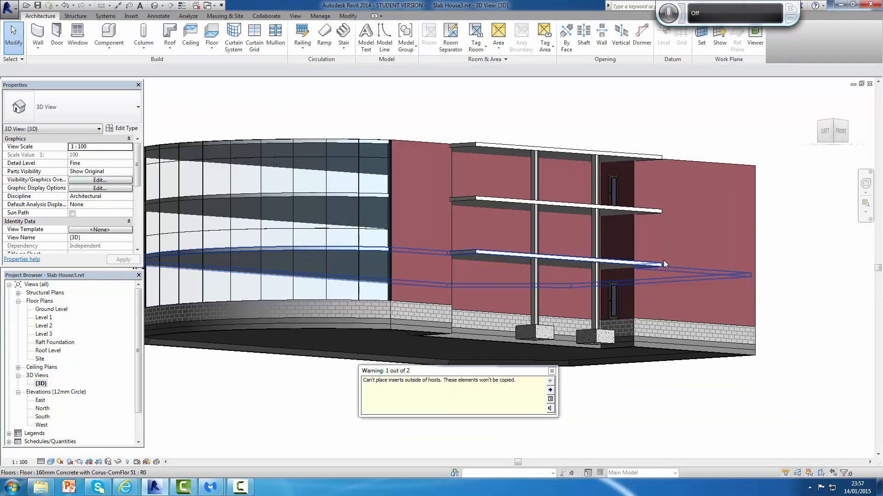
left_click(552, 370)
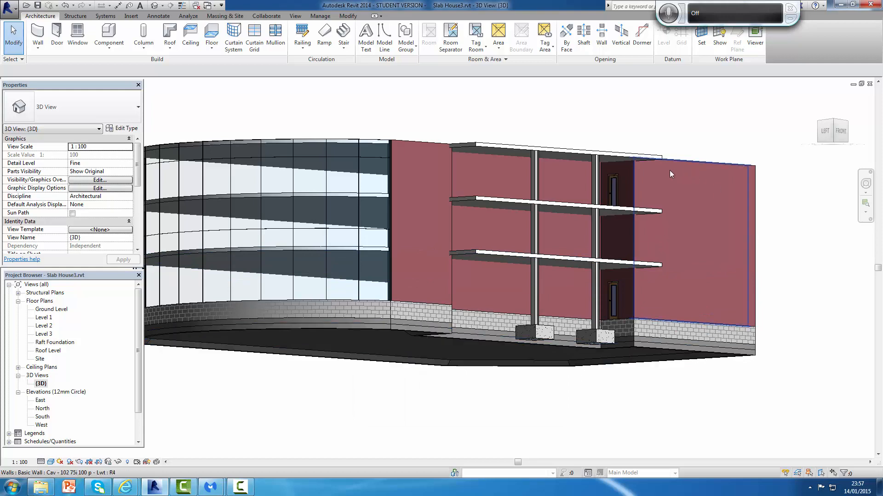
left_click(614, 187)
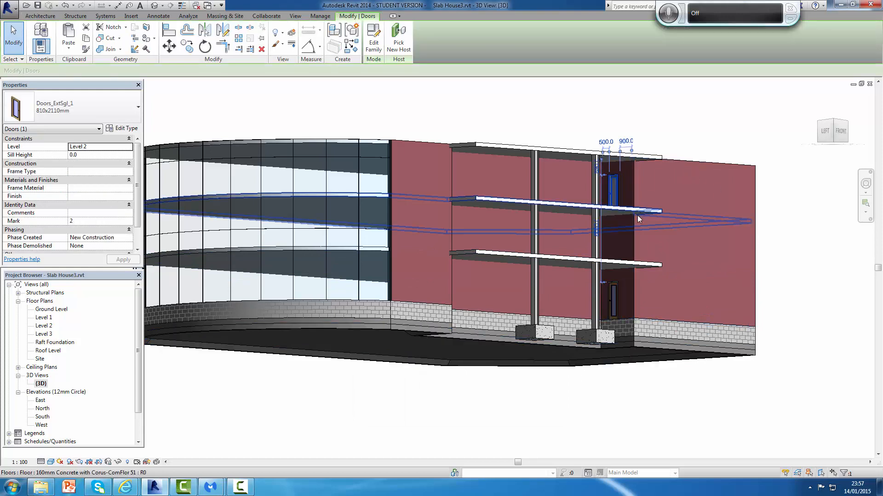
key("Delete")
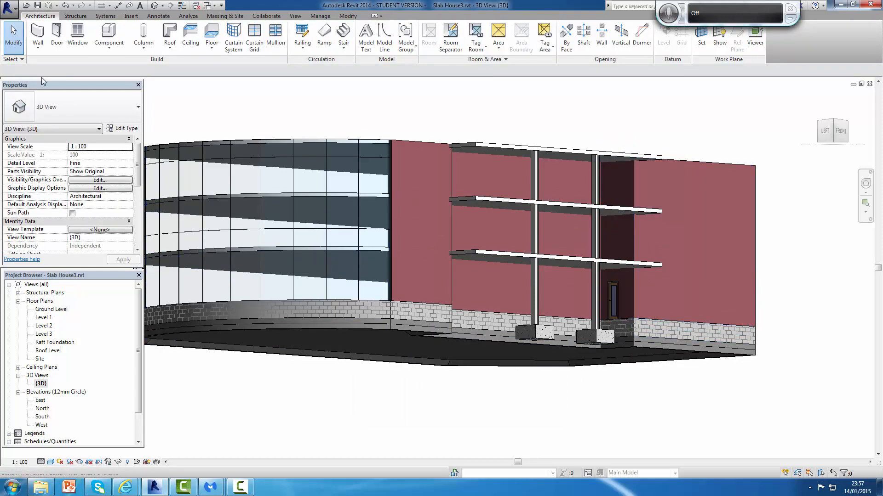
Copy the ground-floor door and paste it aligned to Level 1 and Level 2
left_click(614, 299)
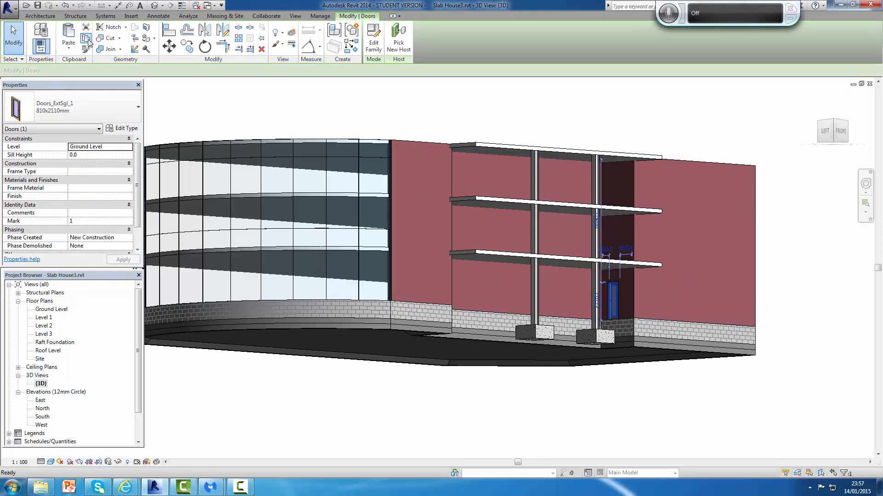
left_click(68, 46)
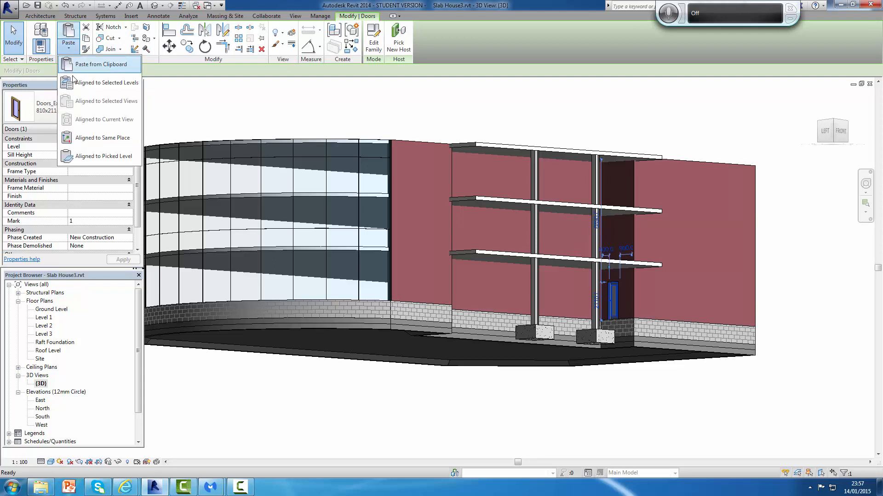
left_click(81, 82)
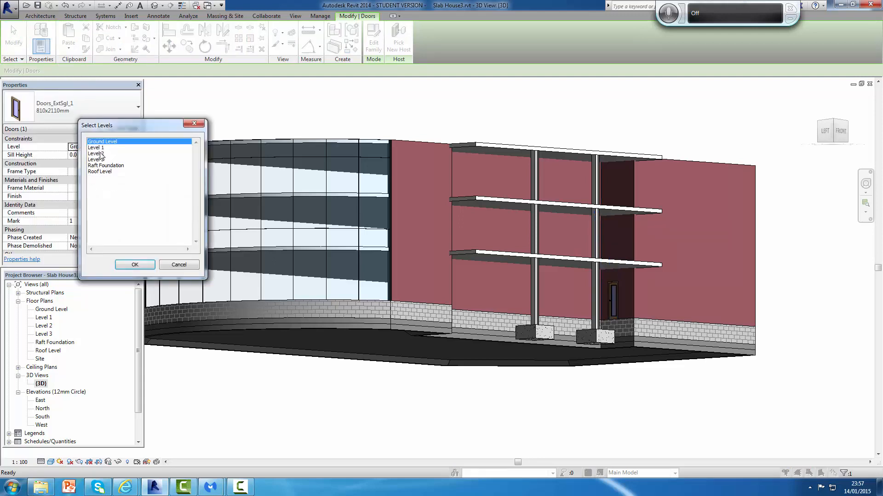
left_click(101, 148)
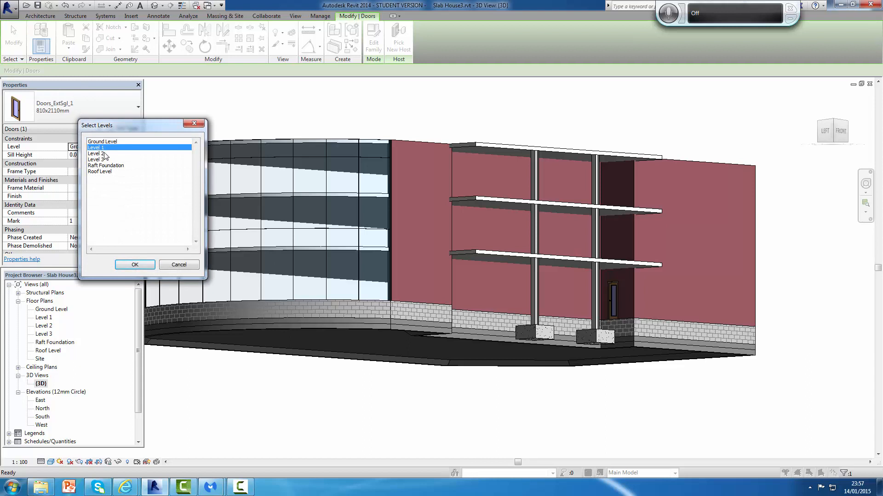
left_click(100, 153, "ctrl")
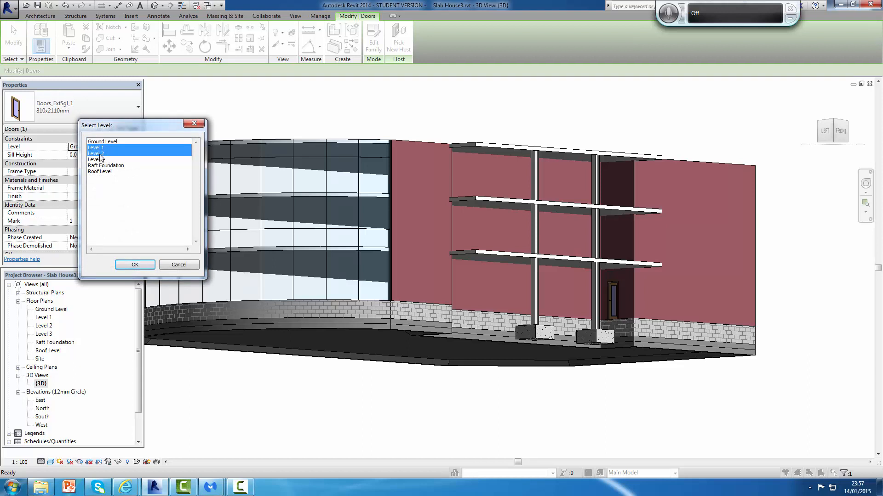
left_click(132, 265)
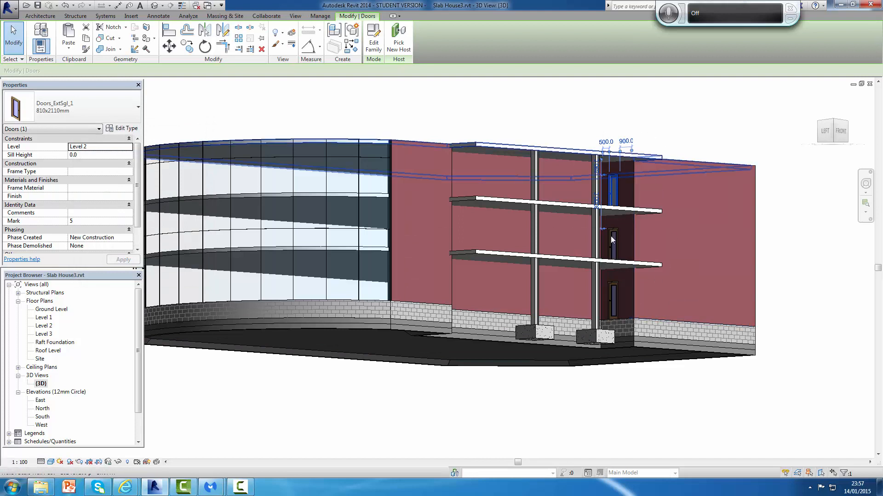
Examine the stacked doors beside the columns and slabs from slightly above in the 3D view, with nothing selected
scroll(664, 217, "down", 2)
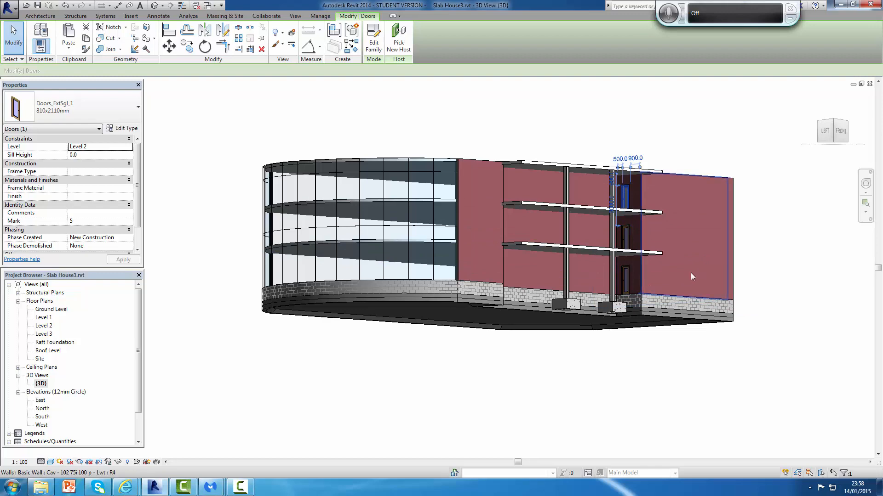
mouse_move(685, 418)
middle_mouse_down("shift")
mouse_move(751, 415)
mouse_move(751, 437)
mouse_move(705, 444)
mouse_move(700, 425)
middle_mouse_up("shift")
scroll(692, 385, "up", 5)
scroll(692, 386, "down", 5)
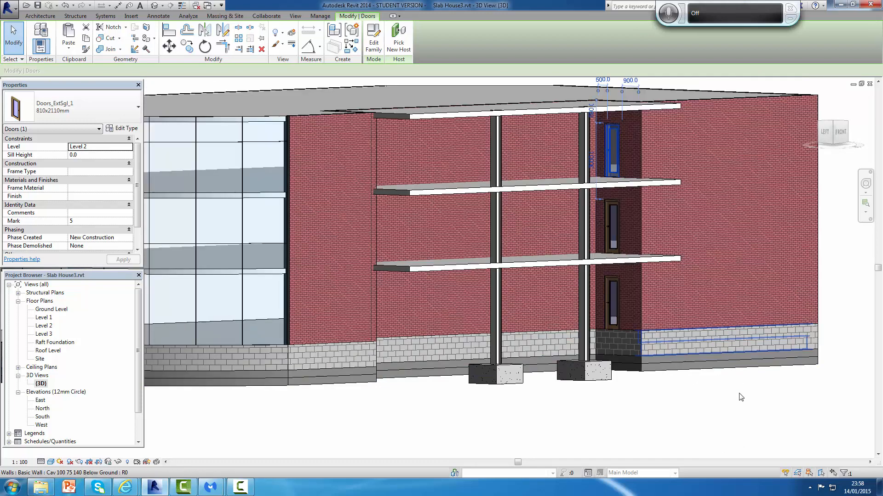
left_click(661, 437)
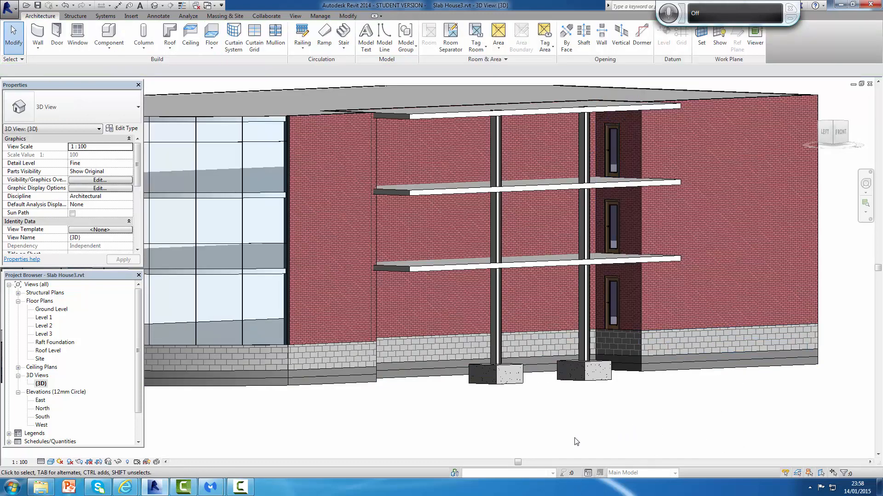
scroll(614, 438, "down", 4)
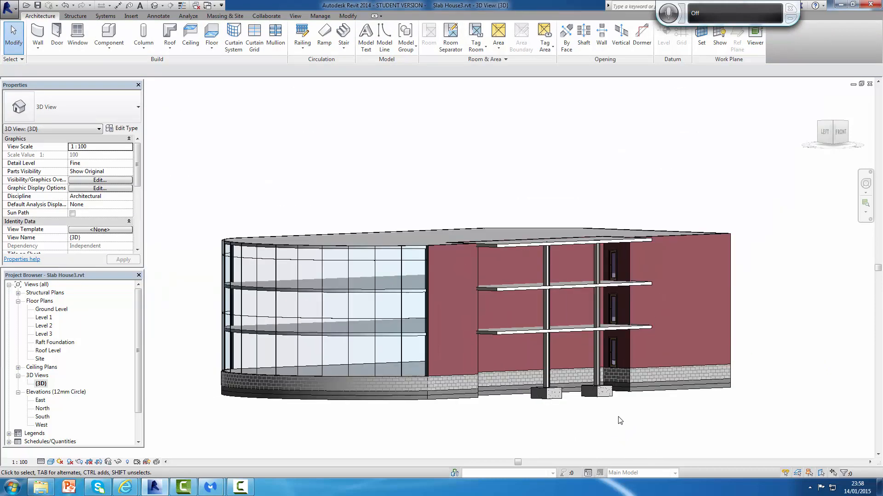
key("s")
key("f")
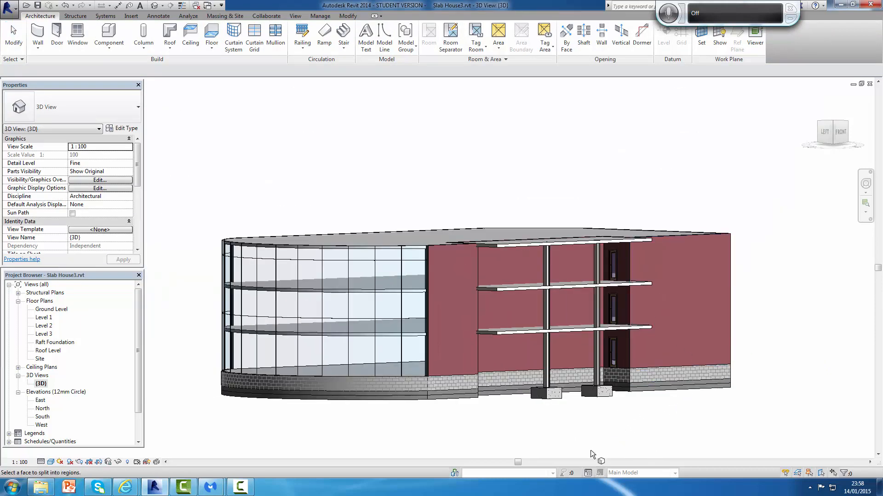
scroll(591, 453, "up", 2)
scroll(662, 399, "down", 2)
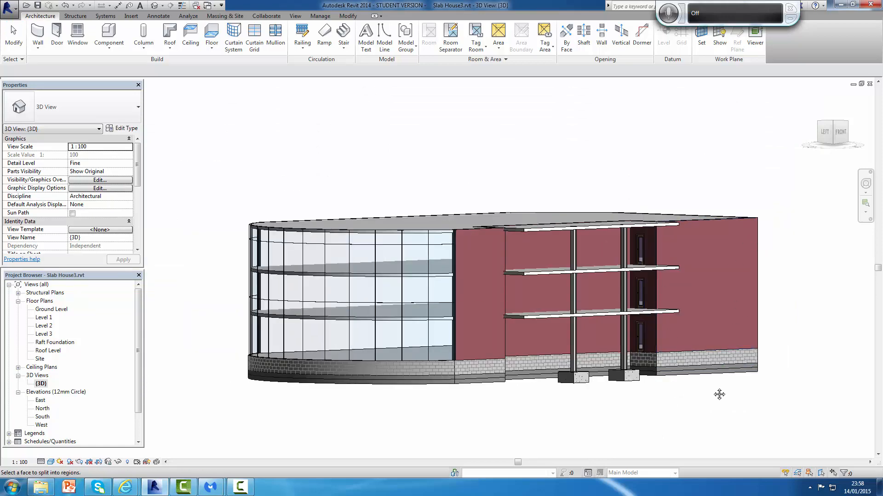
scroll(717, 389, "up", 2)
scroll(713, 381, "down", 3)
scroll(711, 380, "up", 1)
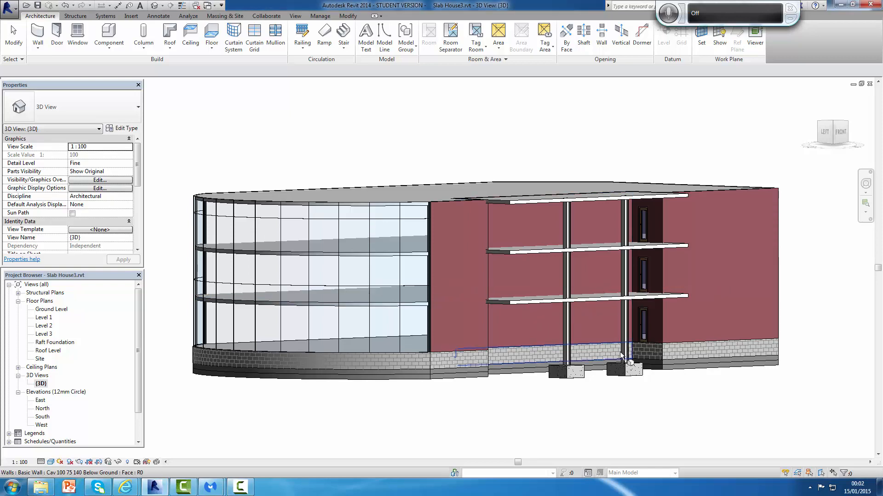
middle_click_drag(620, 352, 630, 390, "shift")
middle_click_drag(600, 391, 601, 396, "shift")
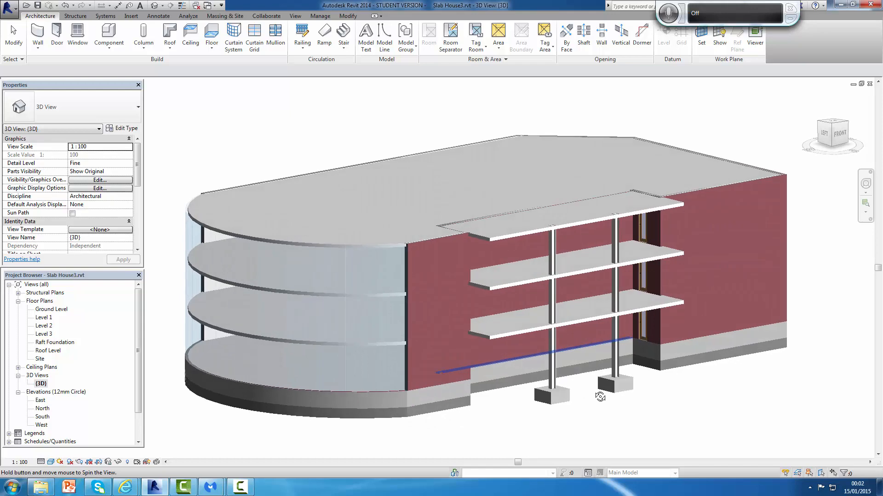
scroll(602, 394, "up", 5)
scroll(632, 368, "down", 3)
scroll(613, 335, "down", 5)
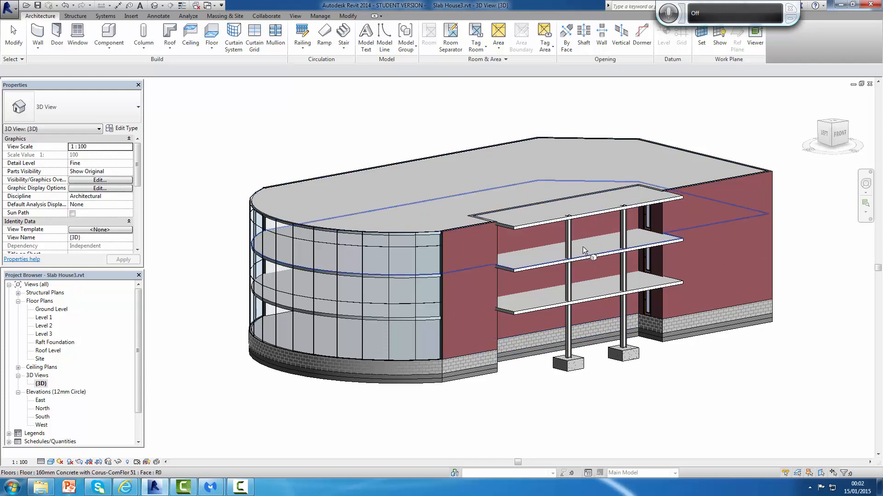
left_click(581, 228)
key("Escape")
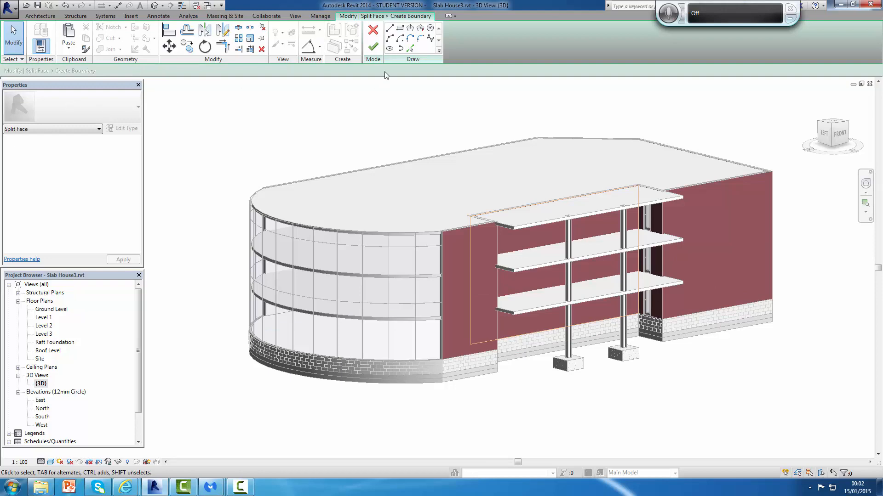
left_click(372, 30)
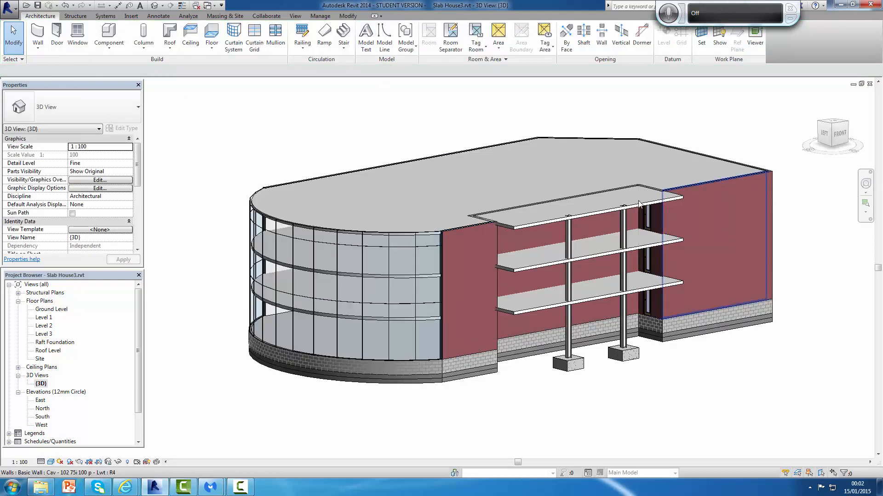
Raise the long recessed cavity wall behind the columns by setting its top constraint to Roof Level
left_click(583, 197)
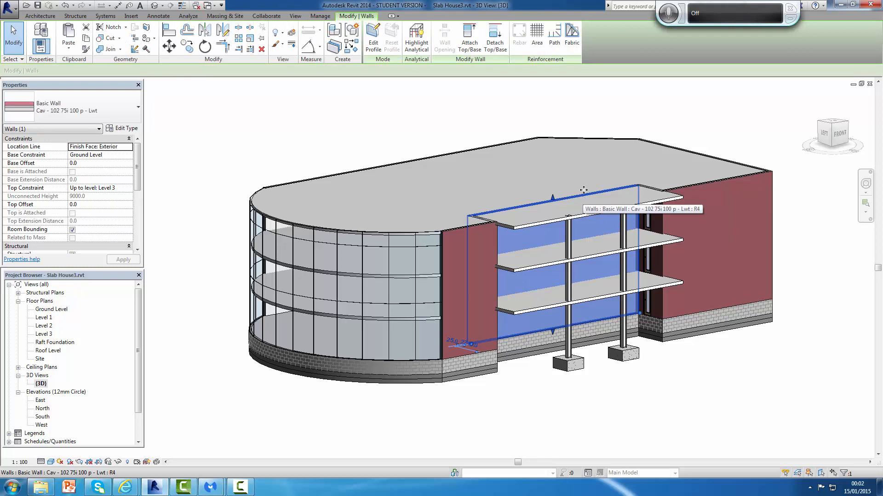
left_click(129, 188)
left_click_drag(140, 213, 140, 220)
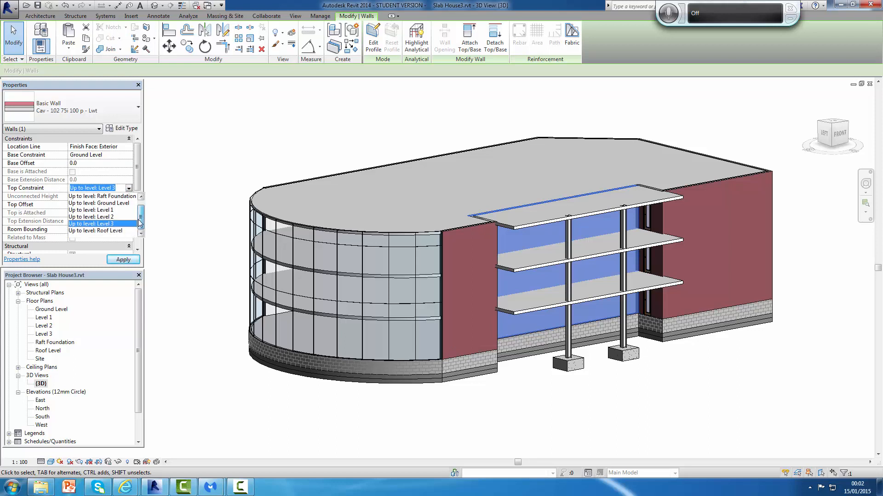
left_click(103, 231)
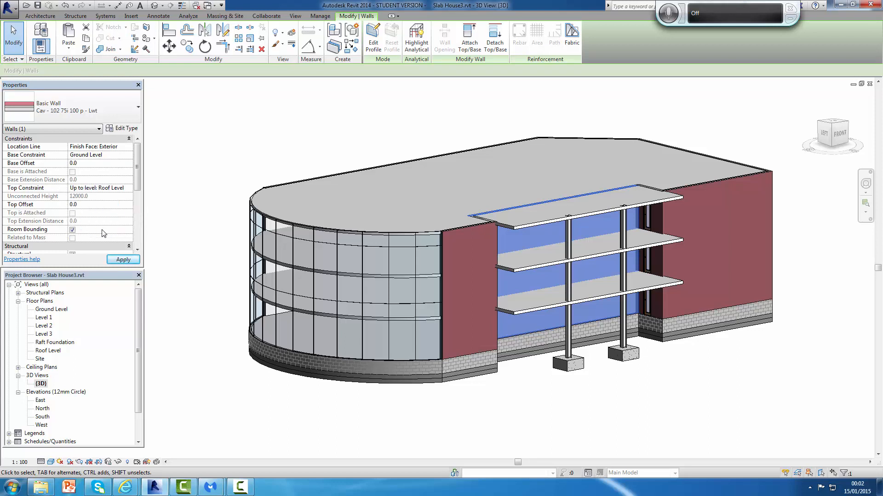
left_click(124, 259)
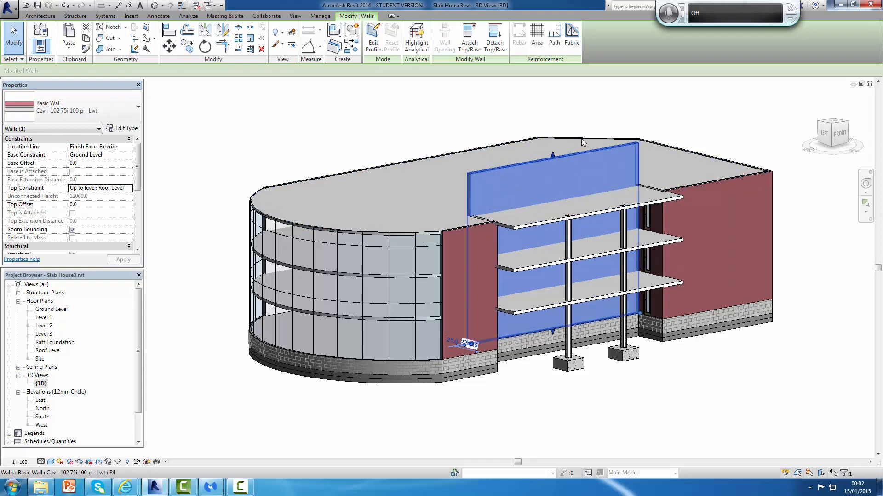
Set the top constraint of the short return wall holding the doors to Roof Level
left_click(655, 190)
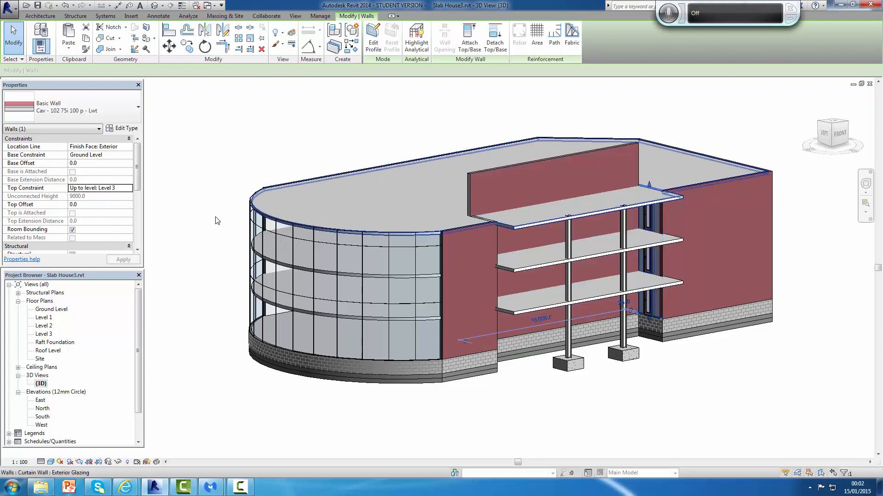
left_click(130, 190)
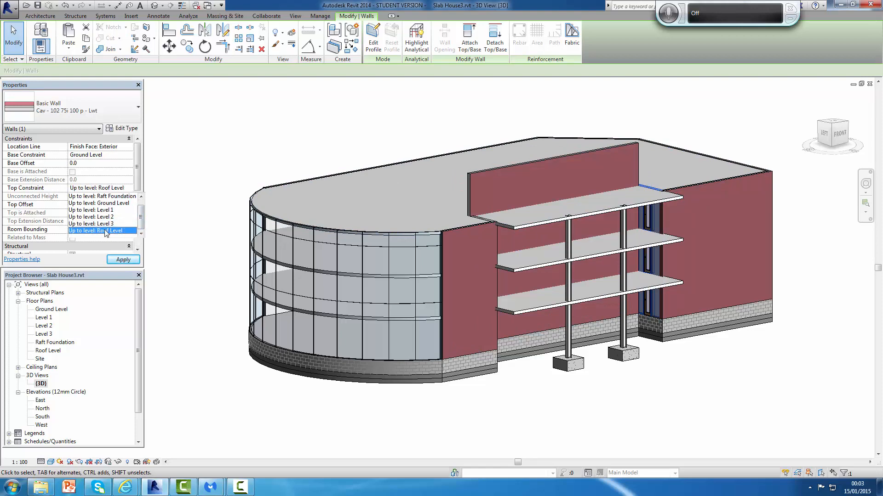
left_click(95, 235)
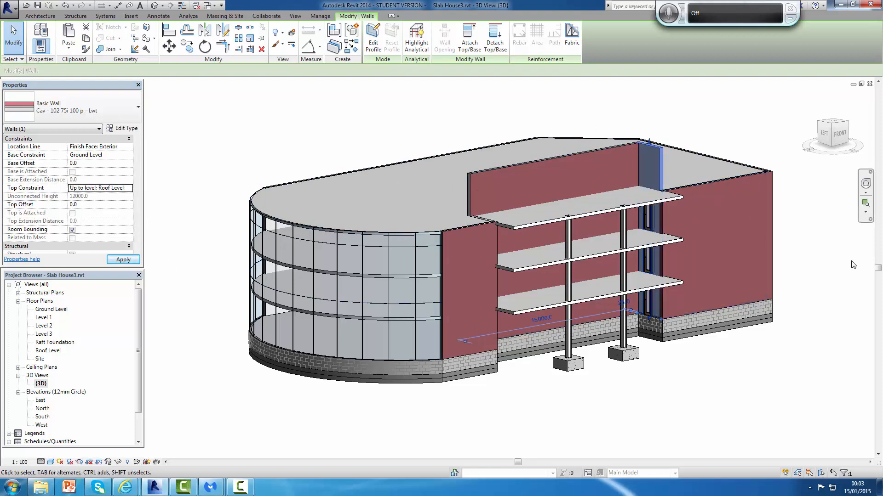
key("Escape")
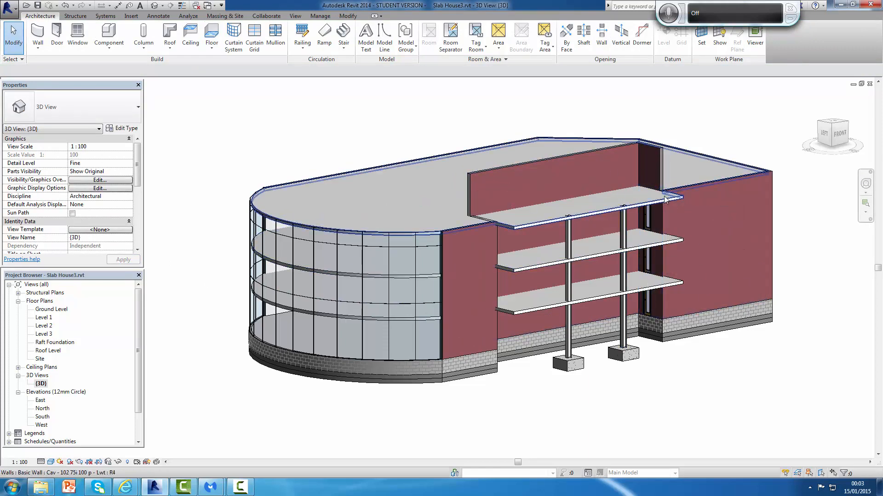
Copy the Level 2 external door and paste it aligned to Level 3
left_click(648, 225)
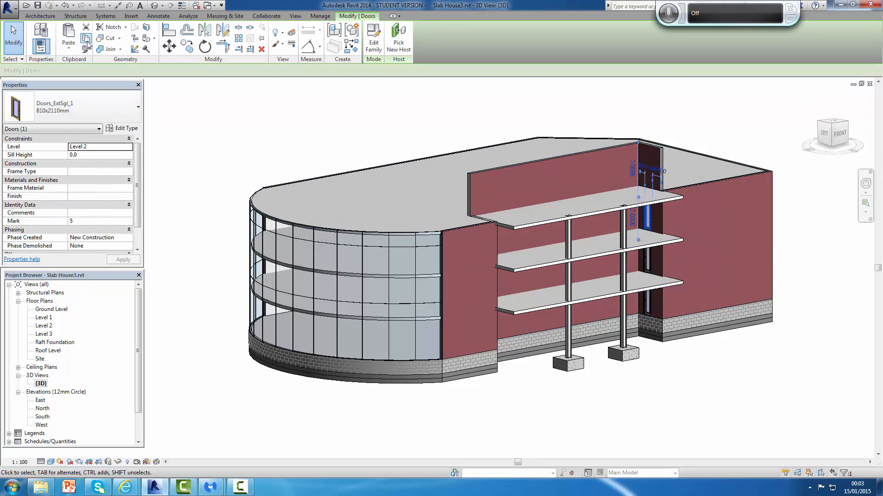
left_click(87, 40)
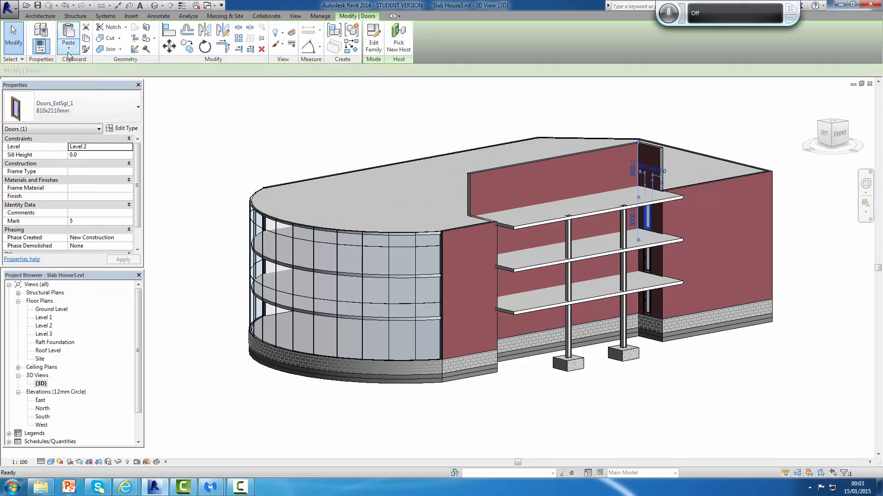
left_click(68, 48)
left_click(91, 82)
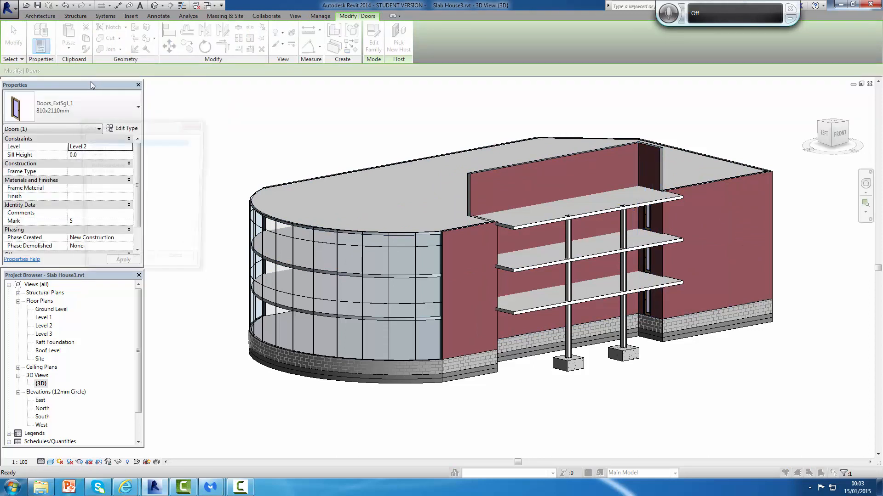
left_click(99, 160)
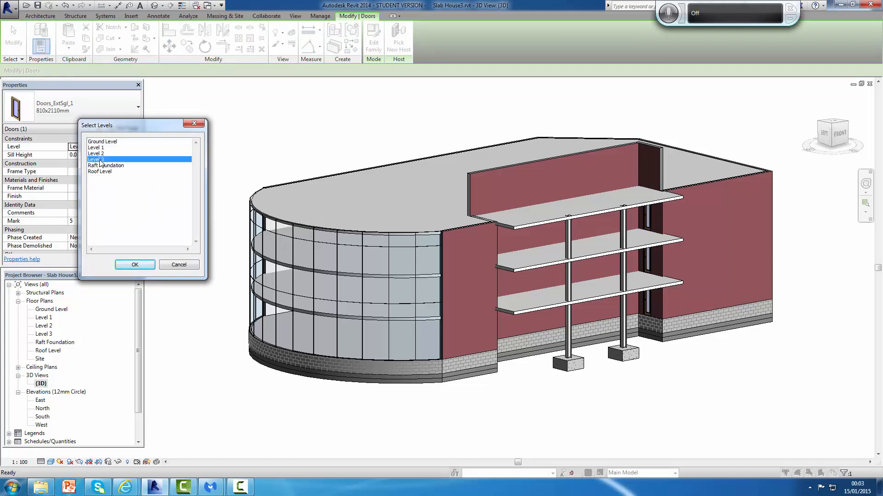
left_click(135, 266)
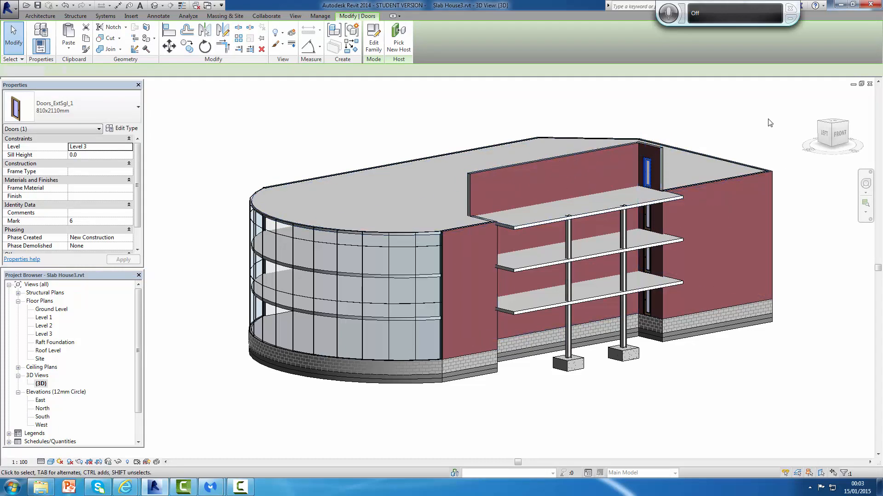
key("Escape")
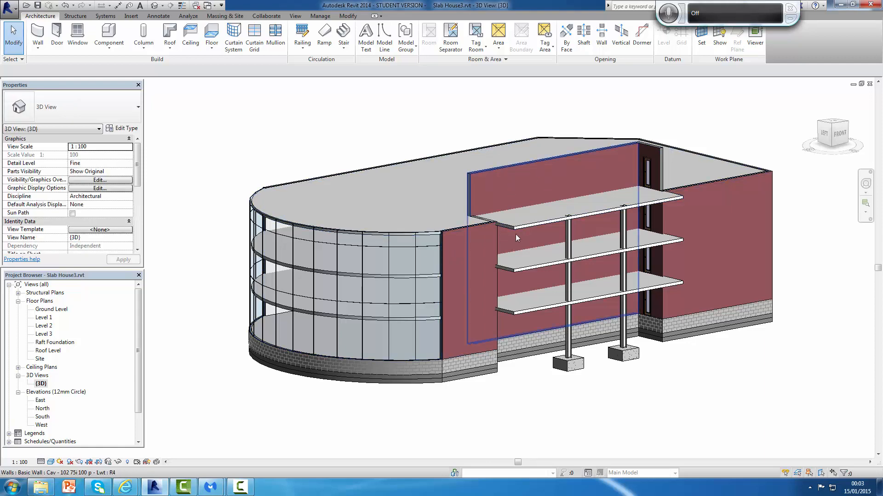
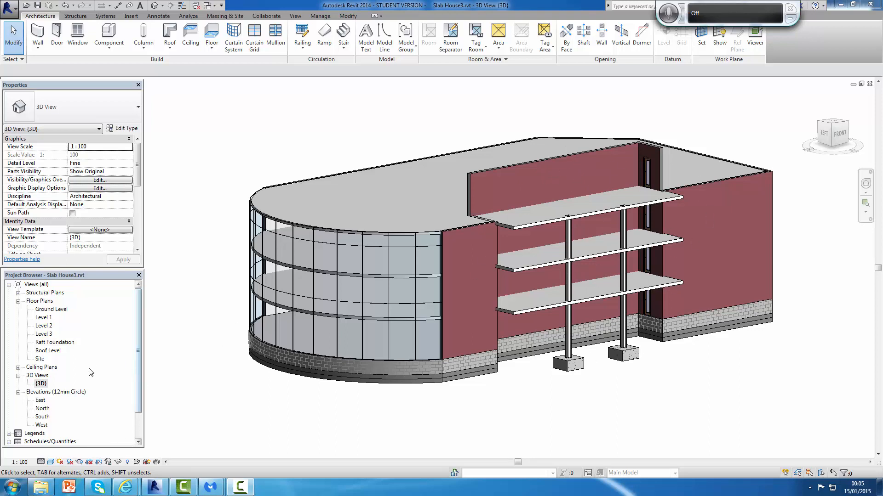
In the Roof Level plan, draw a 10000 mm structural wall of type Curtain Wall Storefront inside the long recessed wall and dismiss the warning
double_click(49, 350)
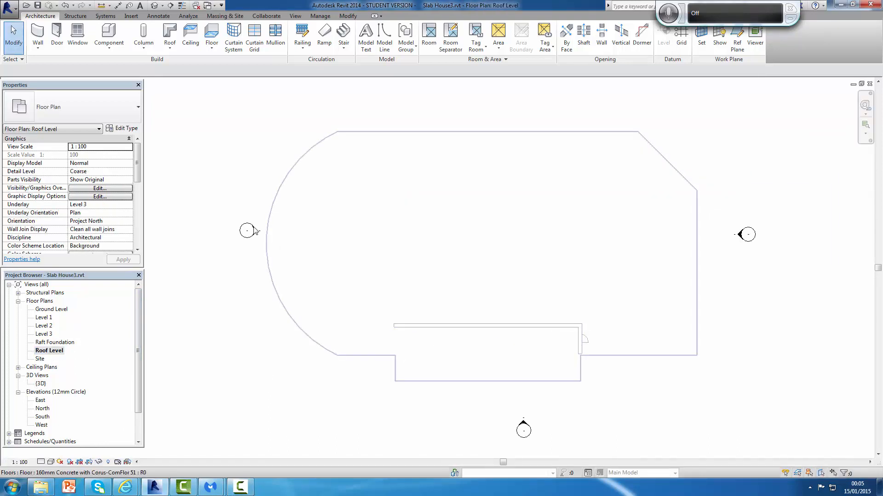
left_click(39, 49)
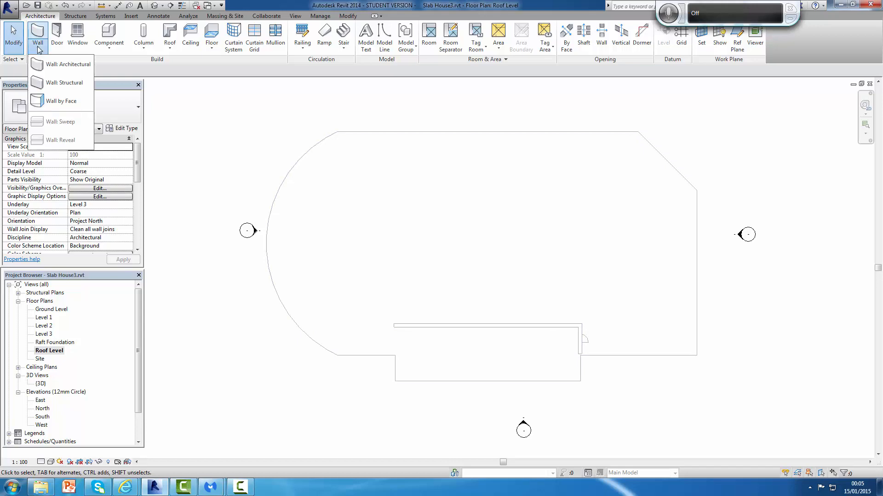
left_click(49, 82)
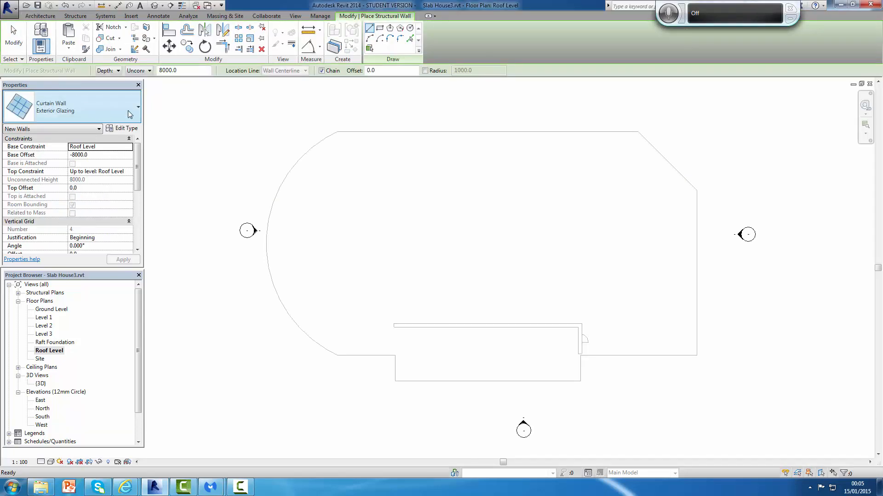
left_click(127, 107)
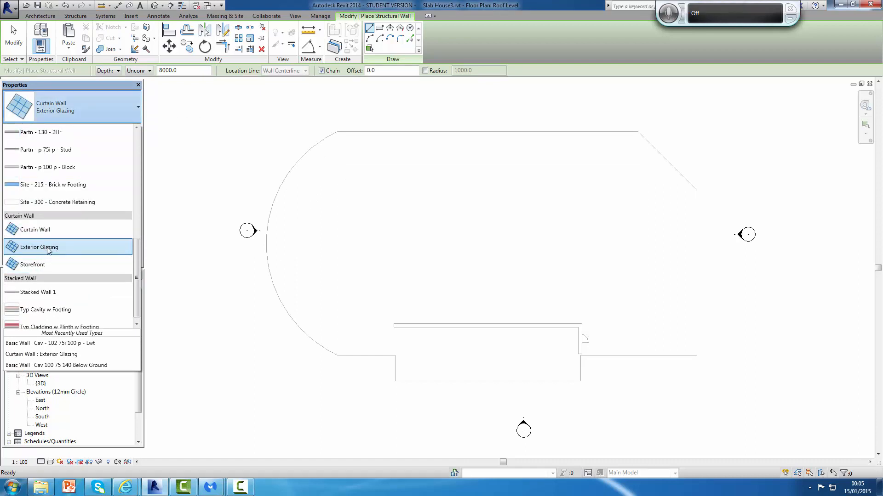
left_click(29, 266)
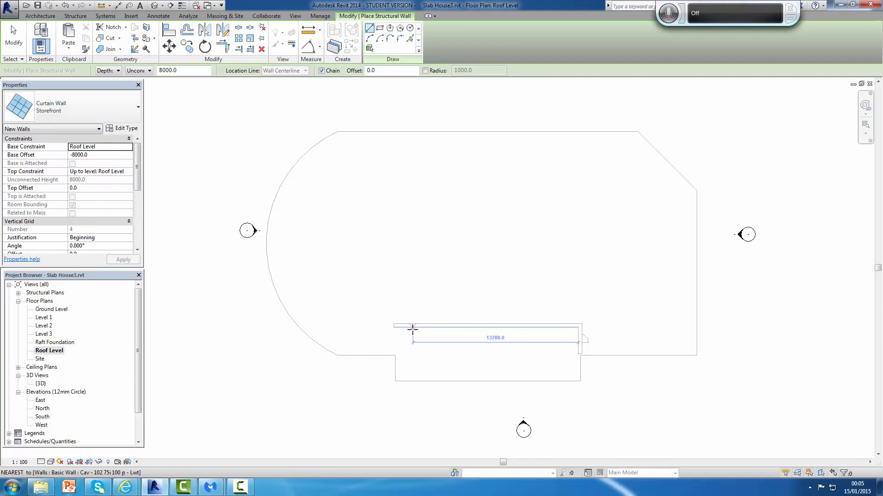
scroll(460, 331, "up", 2)
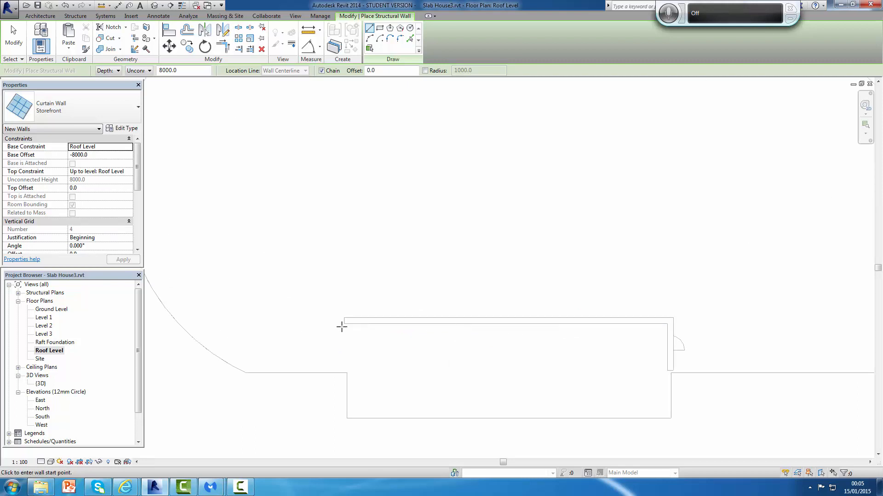
left_click(395, 320)
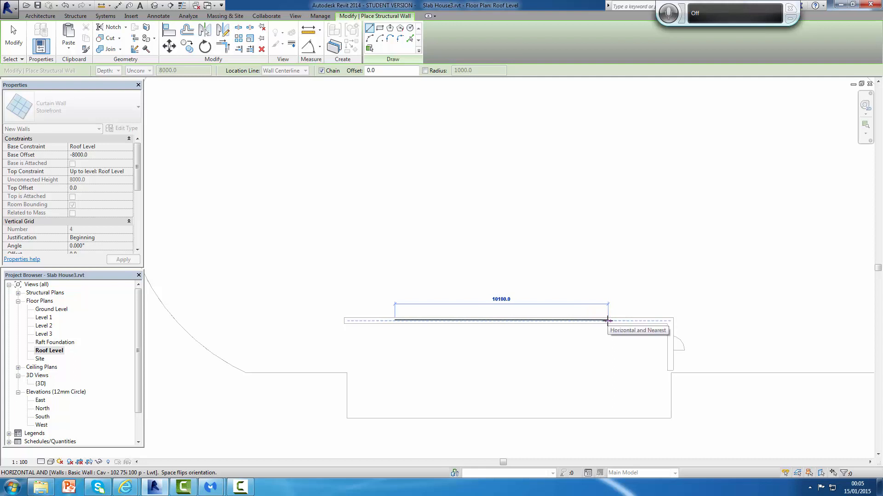
left_click(606, 321)
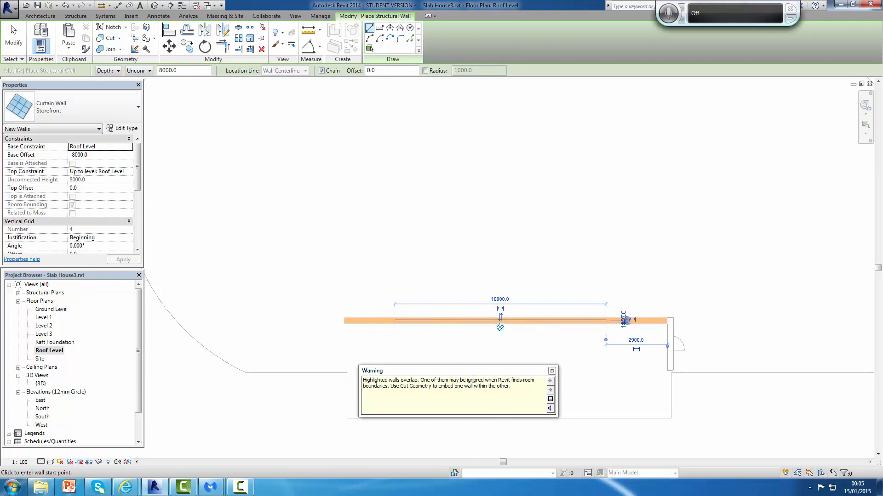
left_click(552, 372)
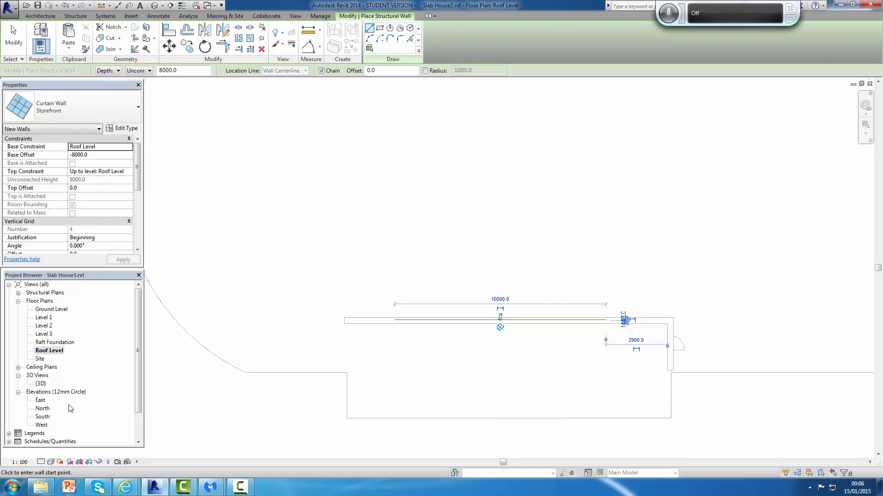
In the 3D view, set the storefront curtain wall's top constraint to Unconnected with an unconnected height of 2300 mm
double_click(40, 383)
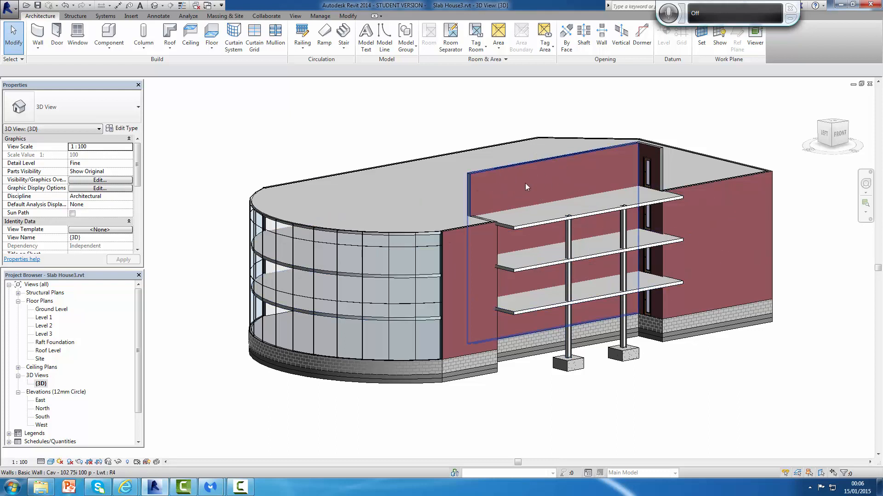
scroll(538, 166, "up", 2)
left_click(506, 168)
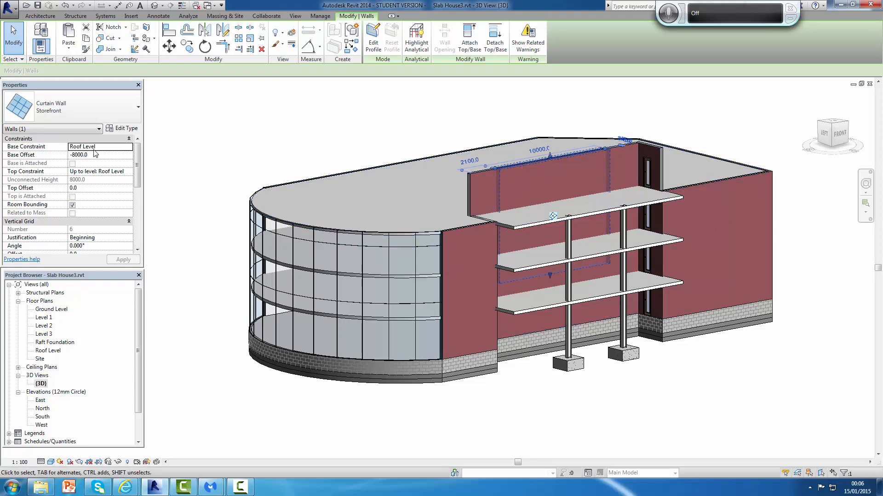
left_click(129, 173)
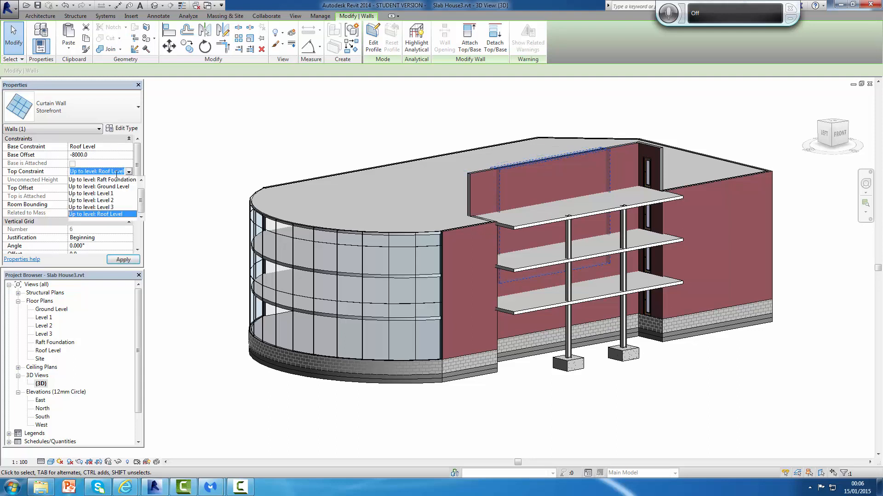
left_click(110, 208)
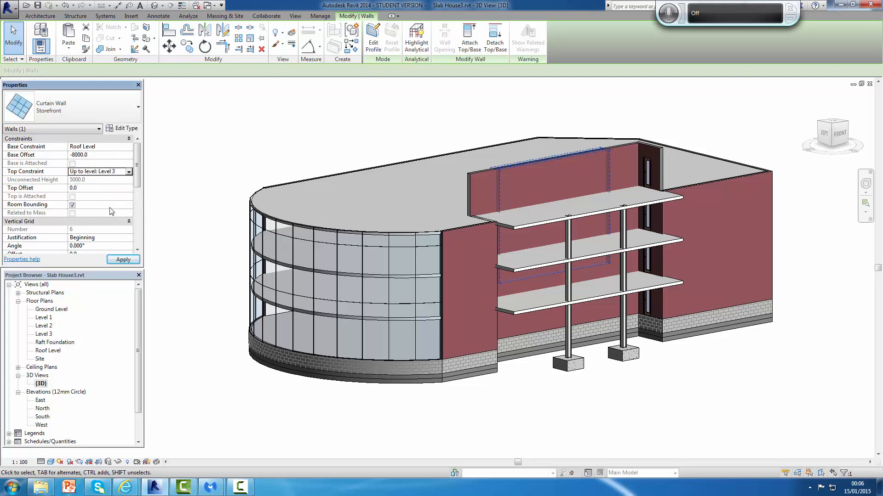
left_click(93, 158)
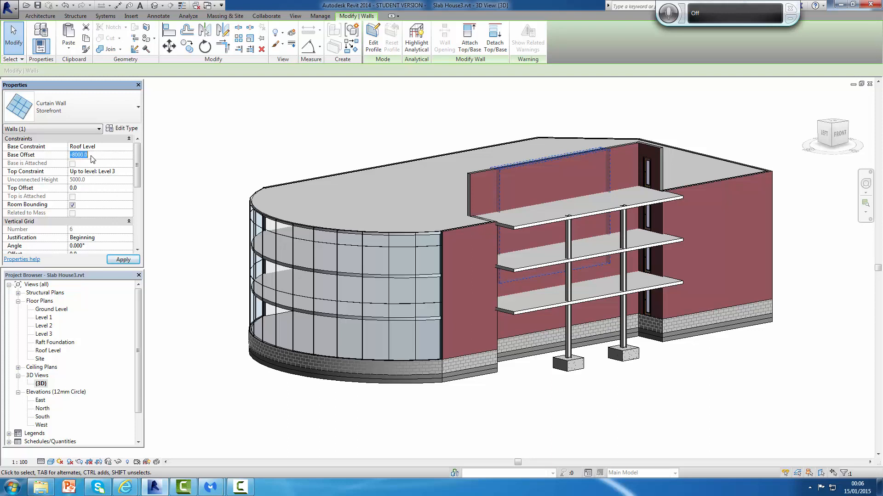
left_click(96, 183)
left_click(124, 171)
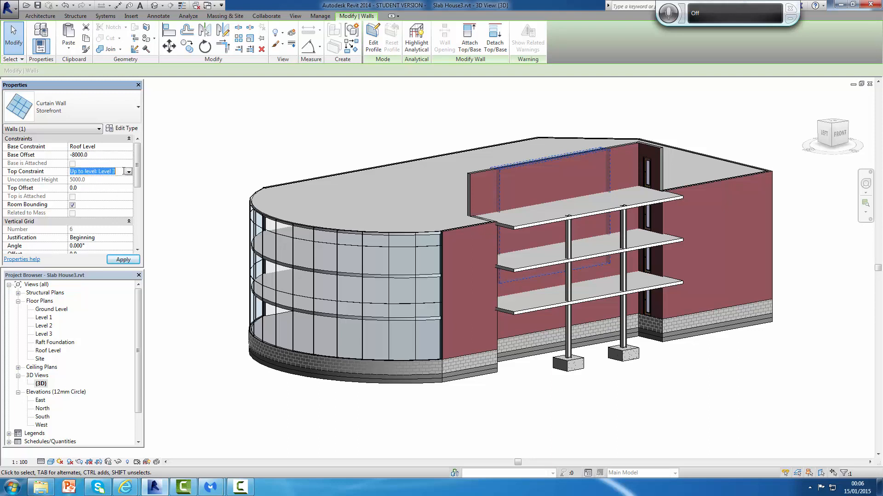
left_click(129, 172)
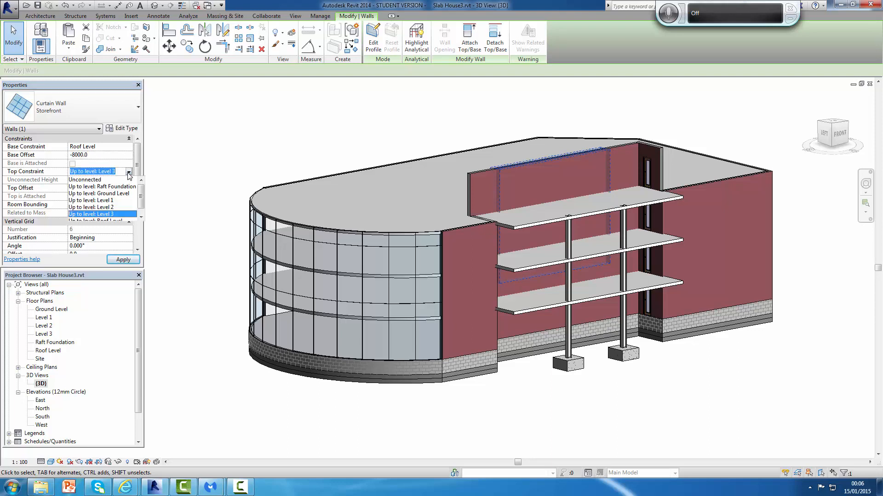
left_click(90, 180)
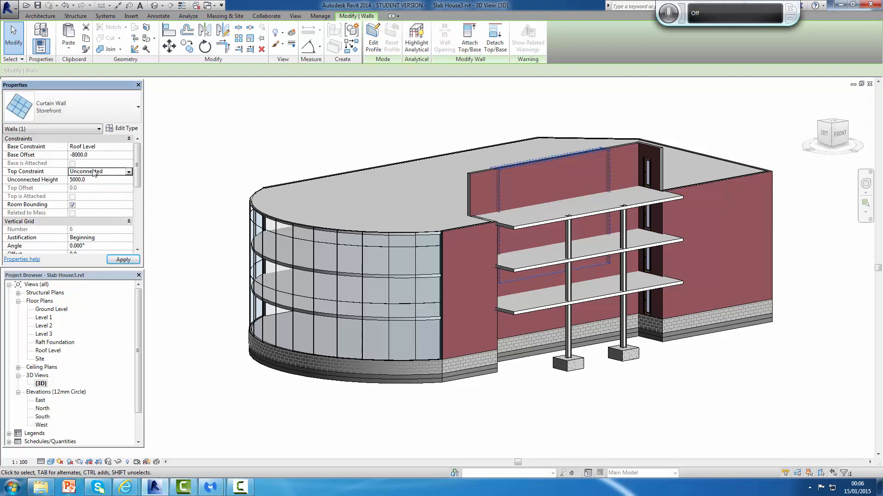
left_click(87, 180)
double_click(87, 180)
type("300")
left_click(123, 260)
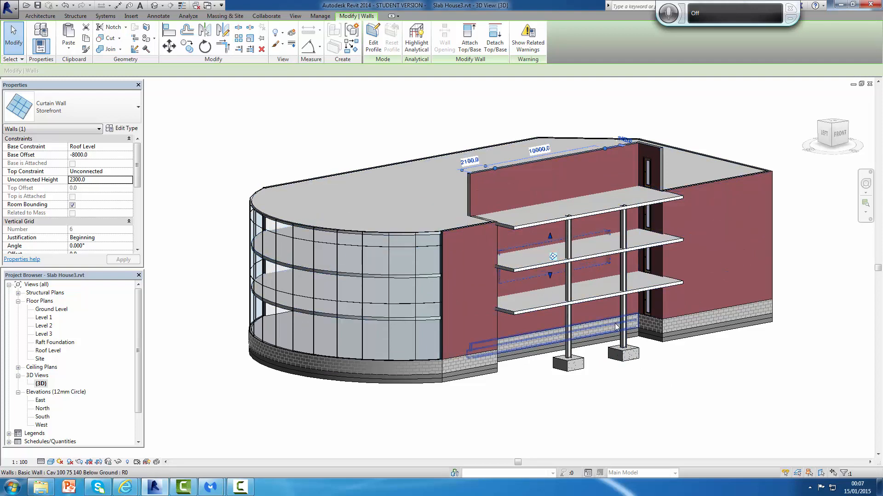
Inspect the resized storefront curtain wall behind the columns and slabs, and check the whole front of the building in 3D
middle_click_drag(705, 398, 697, 384)
scroll(698, 384, "up", 10)
scroll(679, 362, "down", 6)
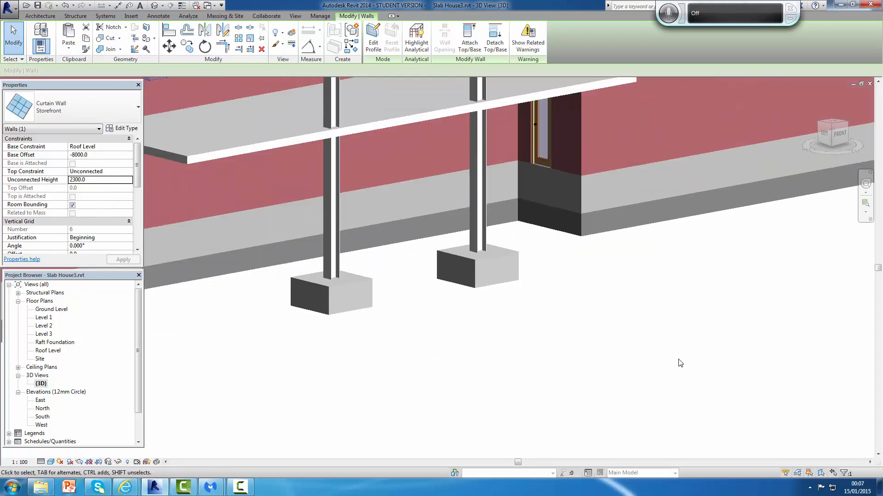
scroll(669, 337, "down", 1)
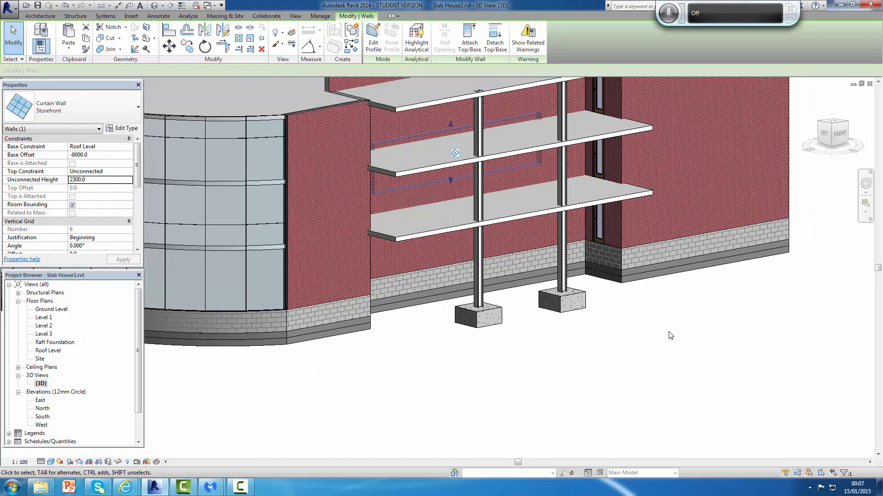
mouse_move(681, 339)
middle_mouse_down("shift")
mouse_move(668, 262)
mouse_move(676, 326)
middle_mouse_up("shift")
scroll(611, 258, "up", 4)
scroll(413, 128, "down", 3)
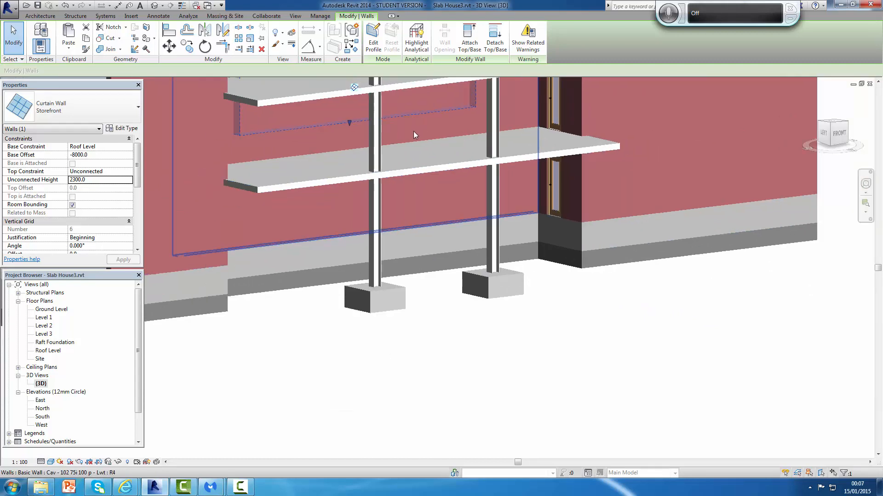
middle_click_drag(423, 123, 509, 273)
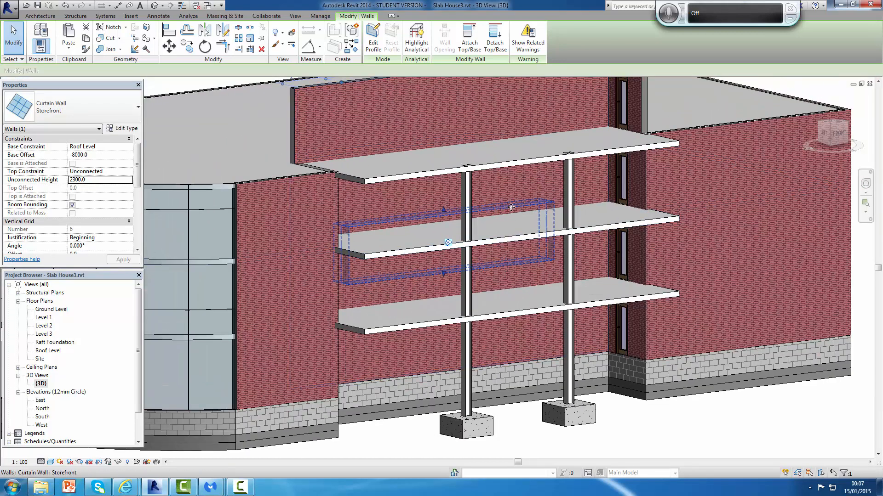
key("Escape")
scroll(266, 262, "down", 2)
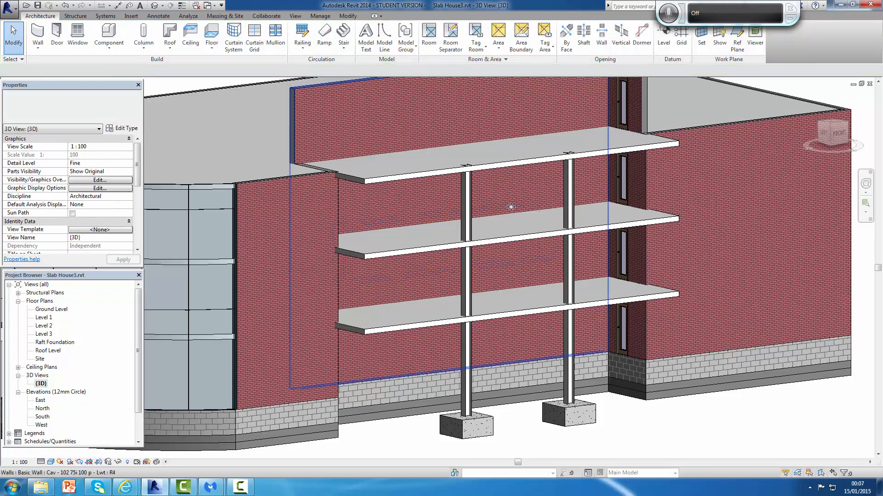
scroll(266, 262, "down", 3)
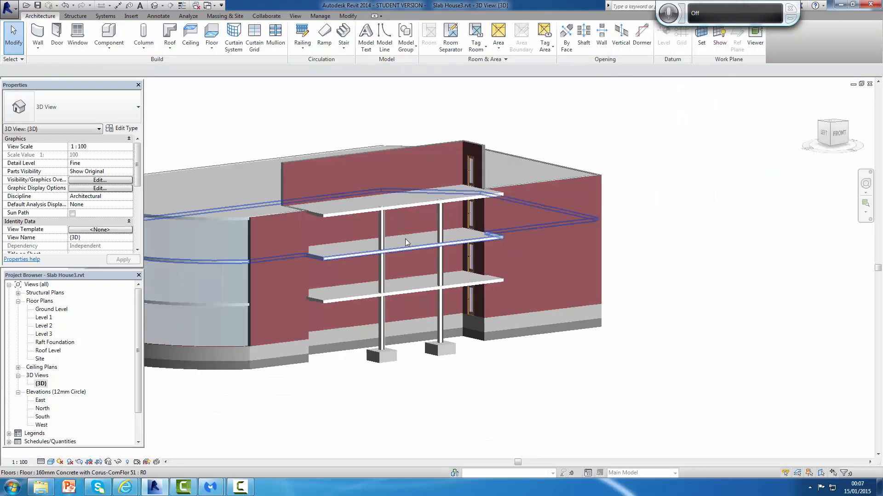
scroll(459, 209, "down", 2)
middle_click_drag(446, 255, 630, 267)
scroll(681, 294, "up", 3)
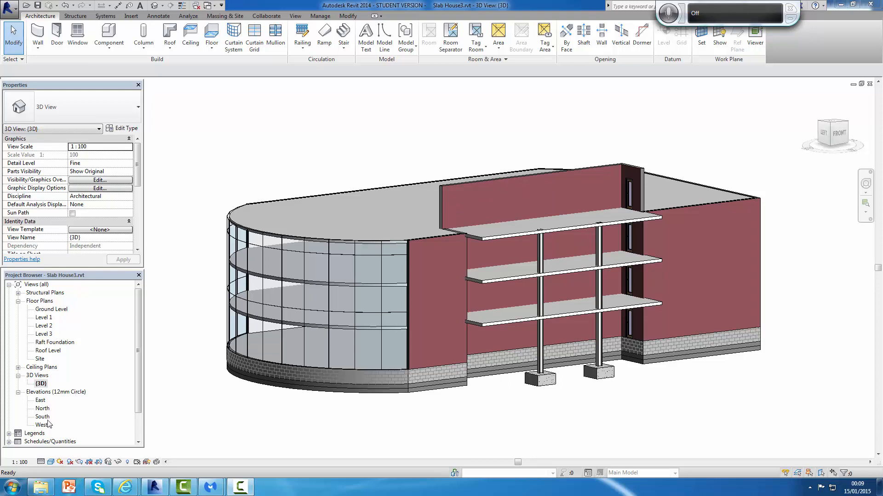
In the Roof Level plan, set up a new structural wall of type Curtain Wall Storefront with a base offset of 0
double_click(55, 352)
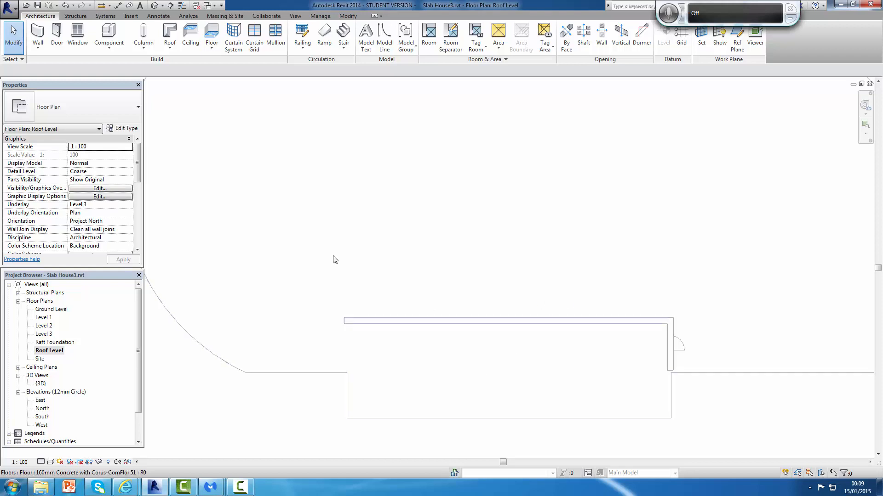
left_click(41, 51)
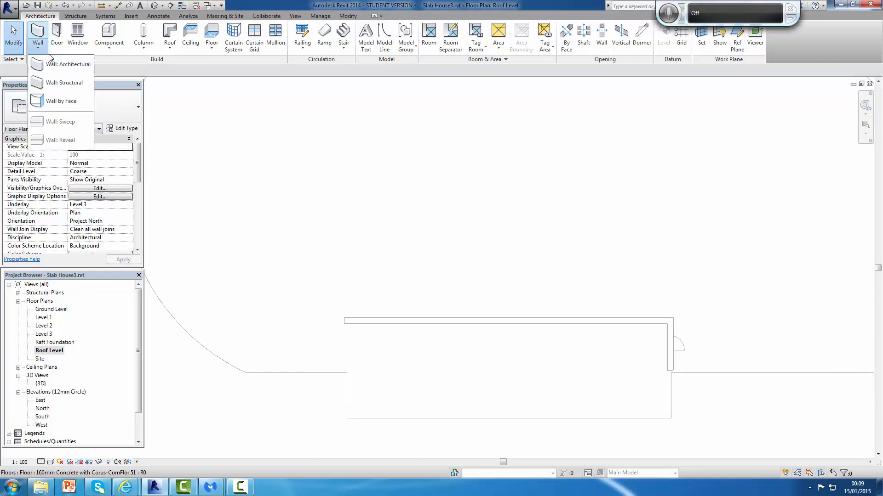
left_click(62, 83)
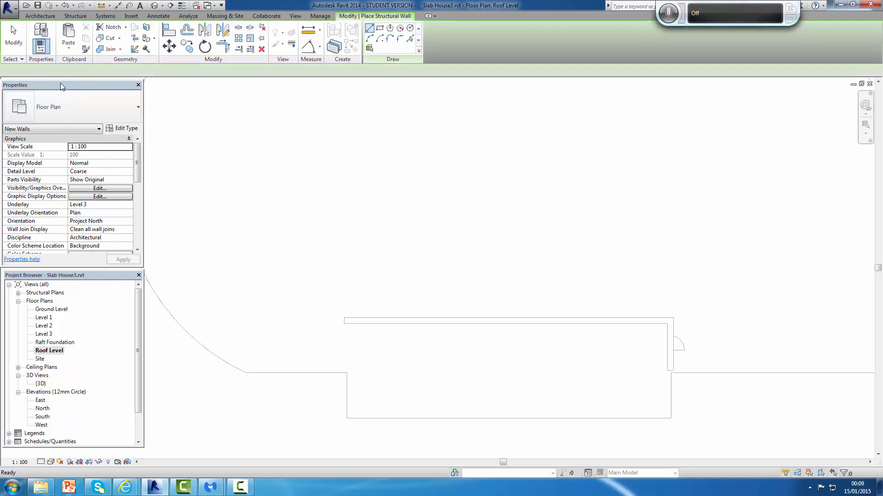
left_click(138, 109)
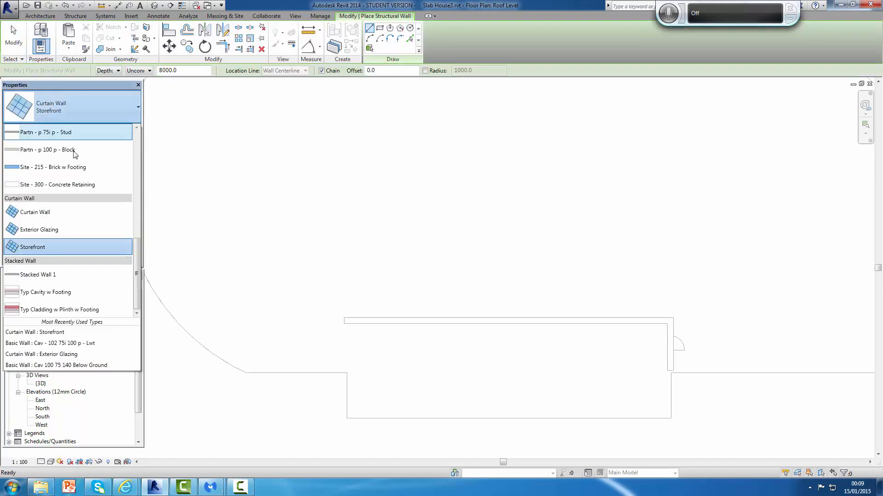
left_click(32, 248)
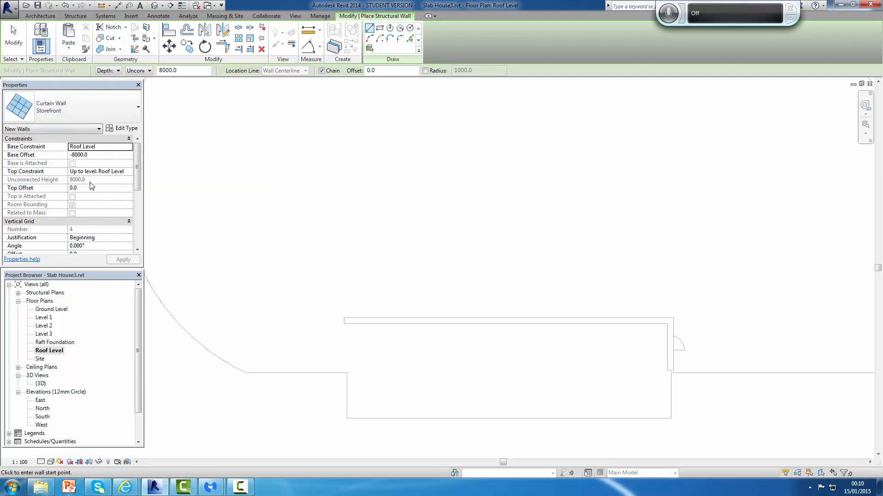
mouse_move(139, 174)
left_mouse_down()
mouse_move(137, 221)
mouse_move(137, 160)
left_mouse_up()
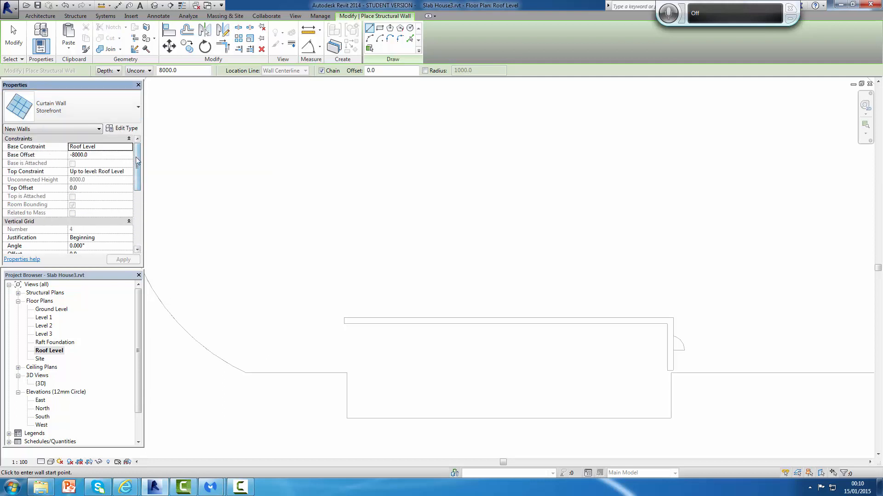
left_click(94, 156)
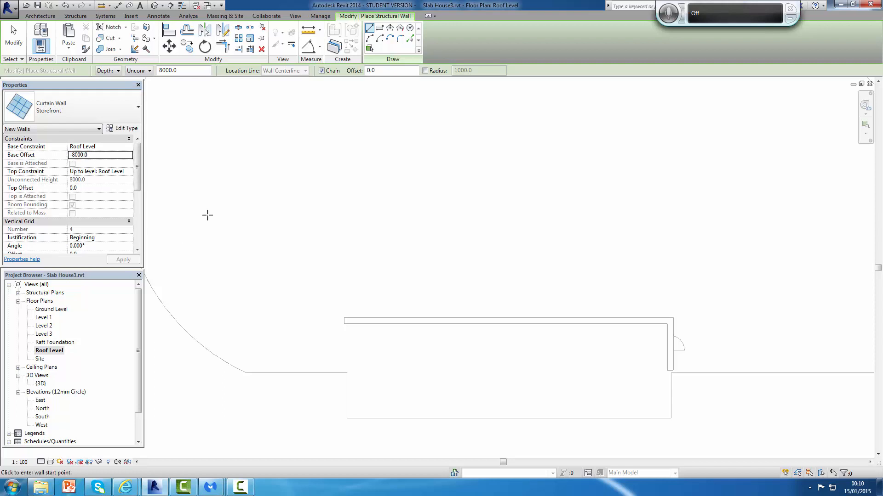
double_click(97, 157)
type("0")
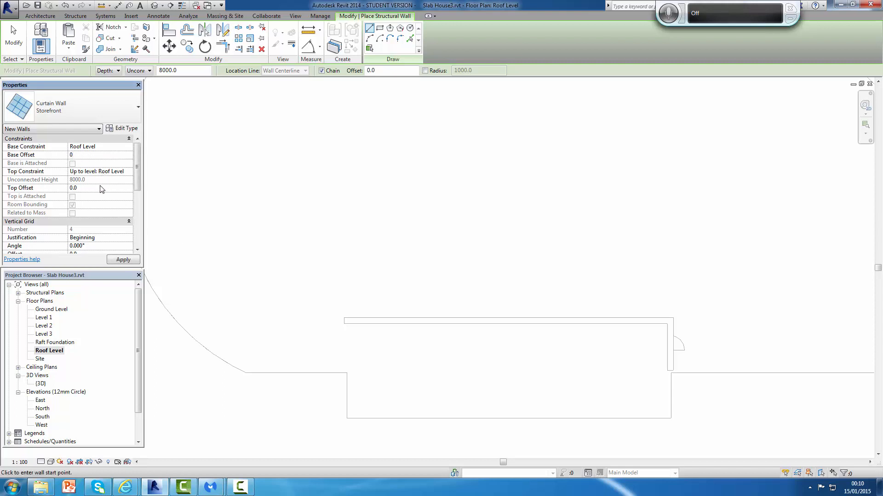
Set the new storefront wall's top constraint to Unconnected with an unconnected height of 4000 mm
left_click(130, 171)
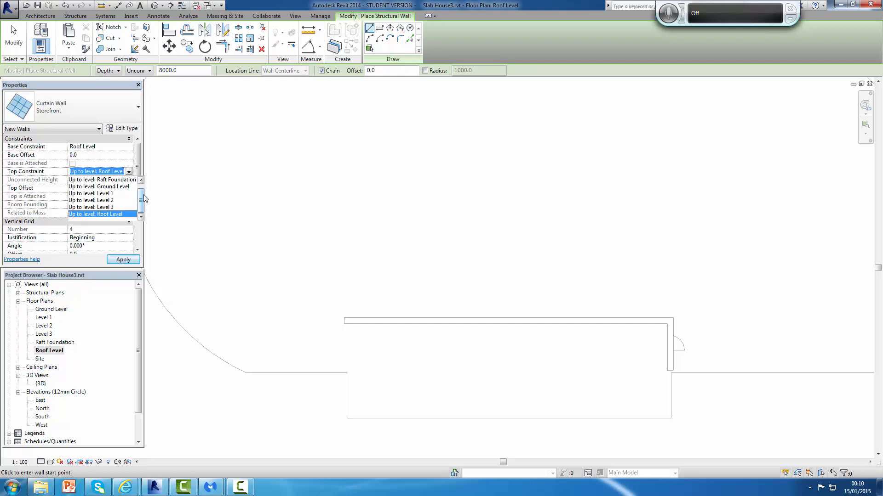
left_click_drag(141, 195, 139, 182)
left_click(104, 180)
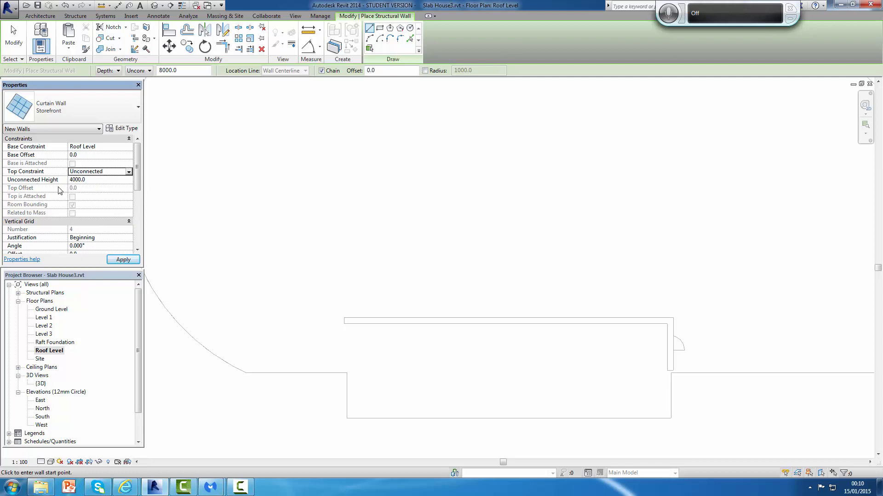
left_click(89, 180)
left_click_drag(95, 180, 57, 185)
left_click(117, 263)
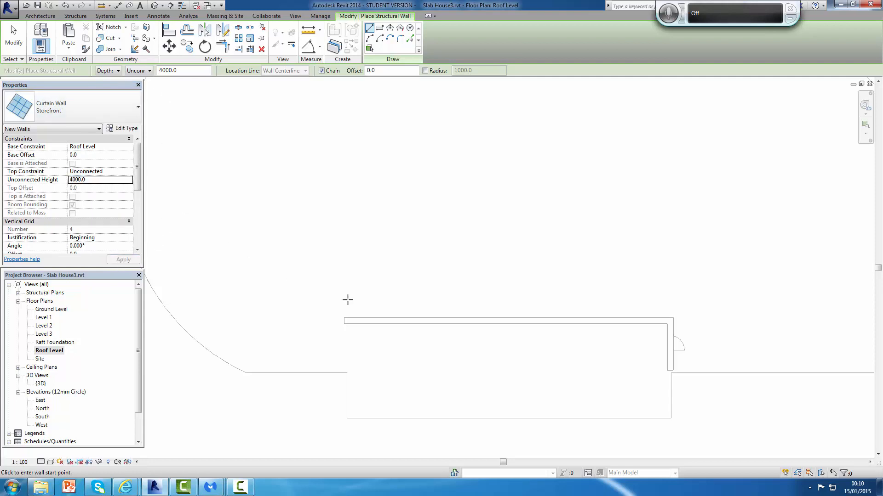
Draw a 10000 mm storefront wall along the centreline of the long recessed wall and end the wall command
left_click(396, 321)
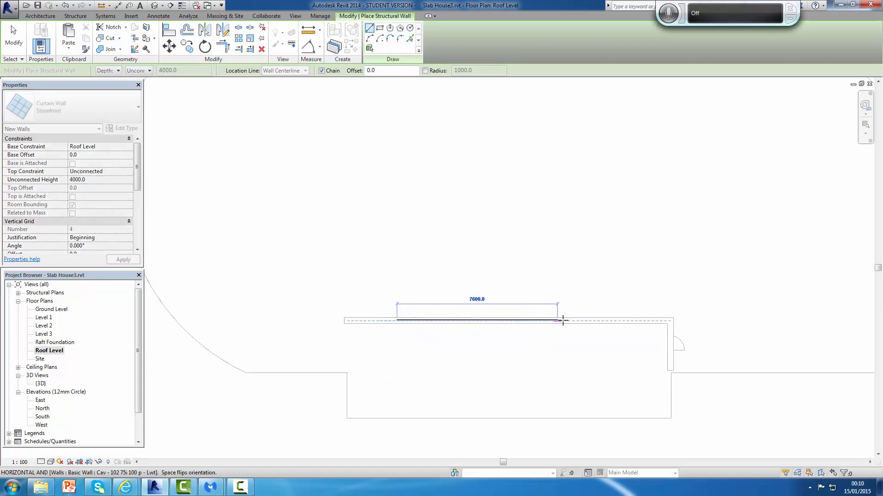
left_click(607, 321)
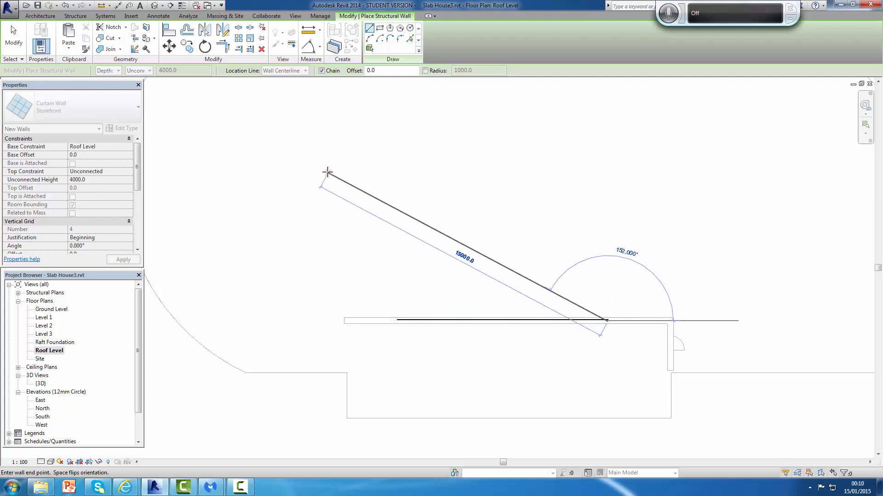
key("Escape")
key("Escape")
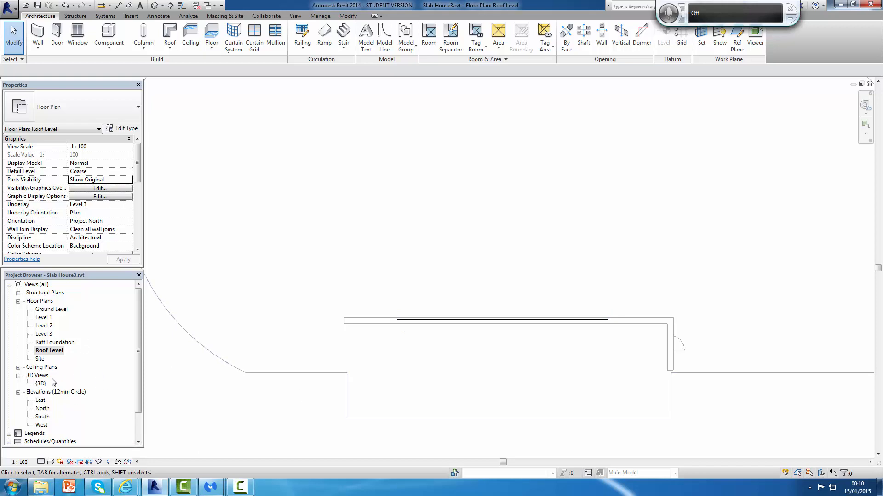
In the 3D view, set the unconnected height of the storefront wall standing on the roof to 2300 mm
double_click(44, 384)
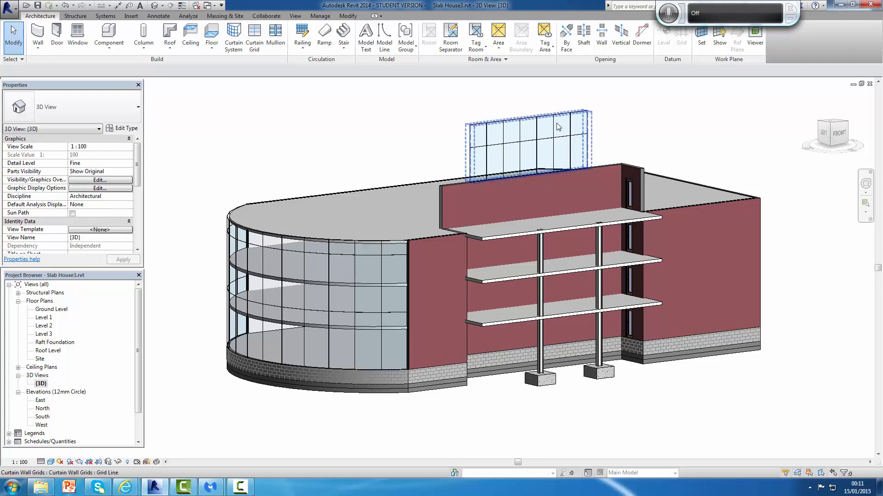
left_click(515, 133)
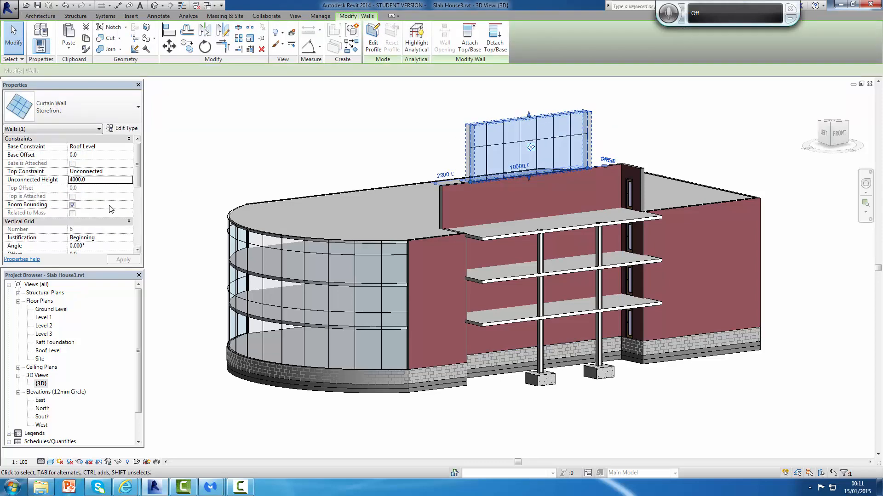
double_click(92, 180)
key("f")
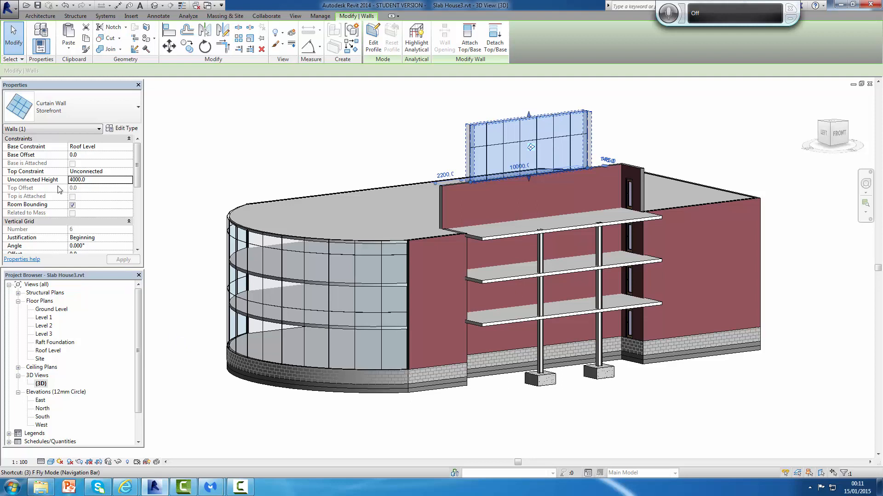
left_click(90, 182)
type("2300")
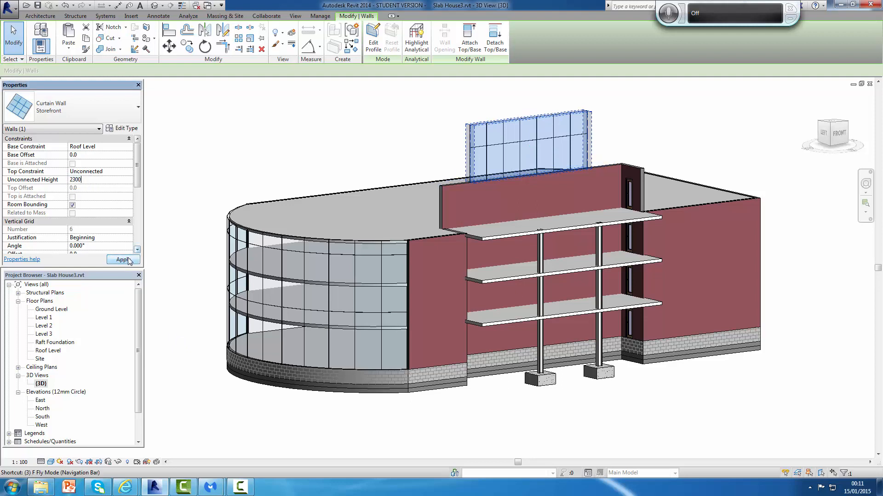
key("Return")
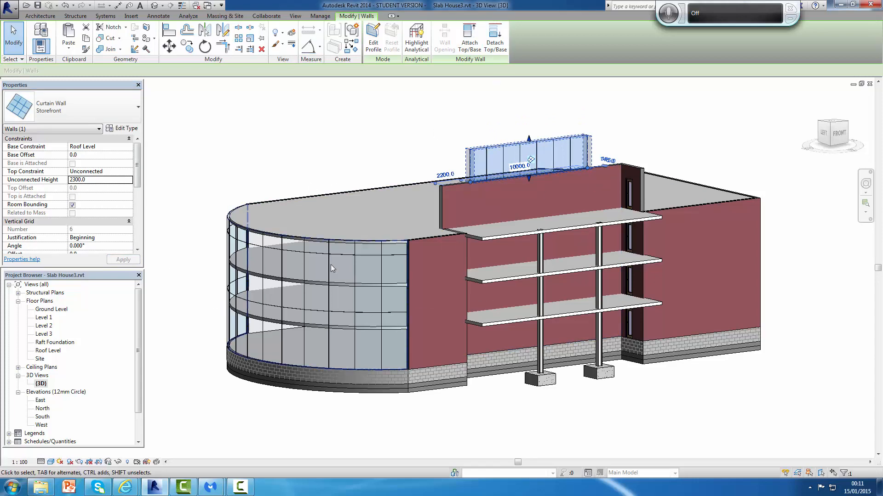
Set the base constraint of the storefront wall standing on the roof to Level 3, accept the overlap warning and deselect the wall
left_click(520, 192)
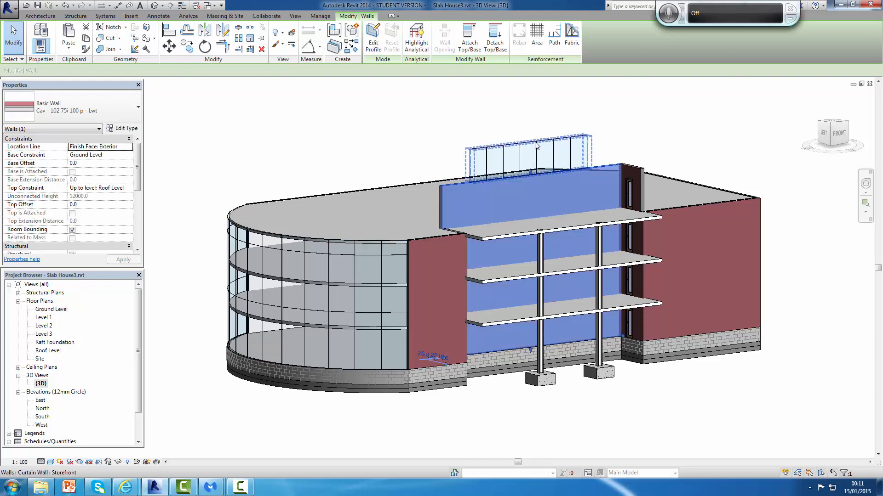
left_click(536, 146)
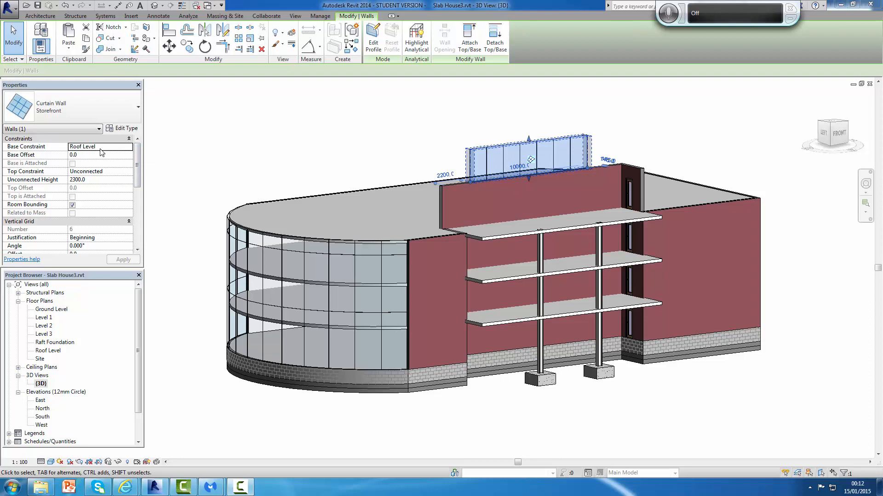
left_click(126, 148)
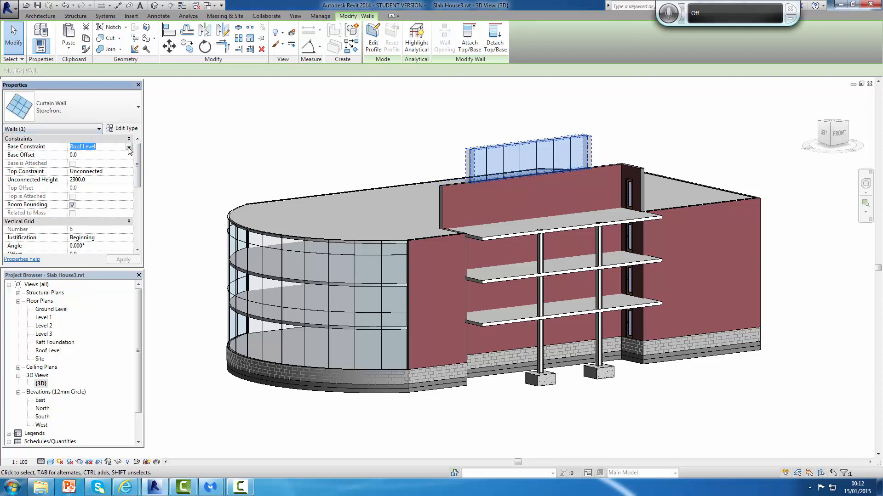
left_click(129, 147)
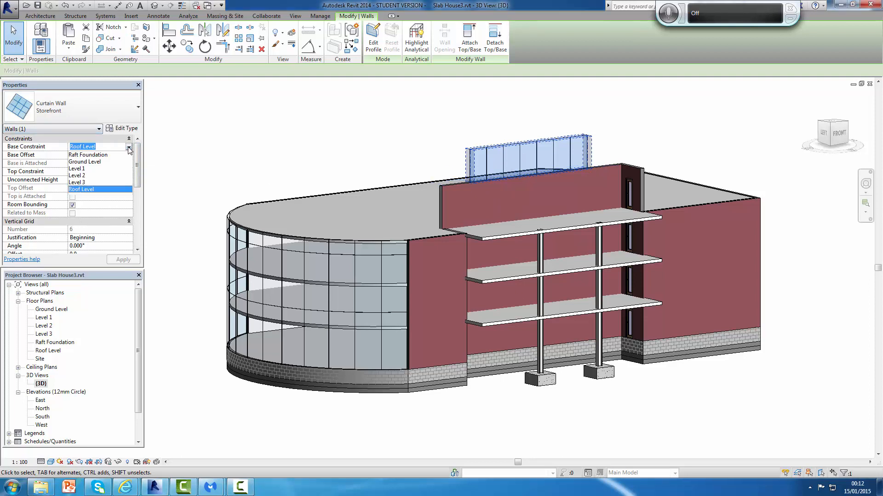
left_click(85, 182)
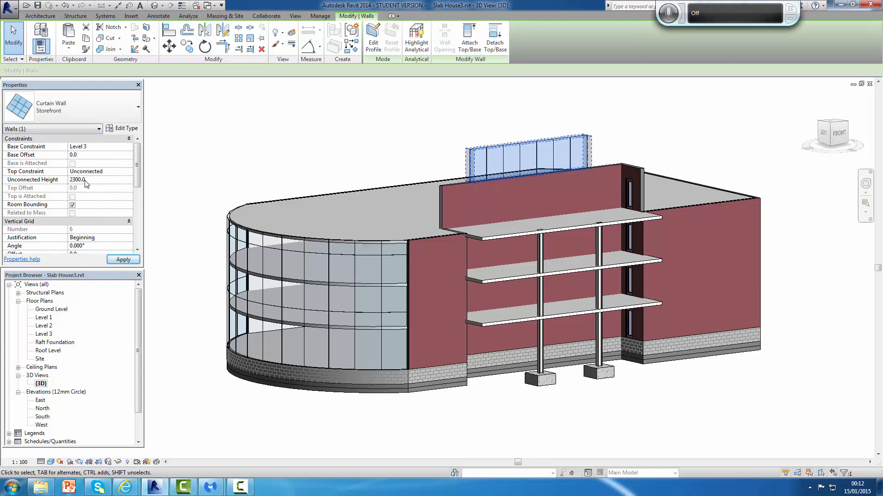
left_click(123, 260)
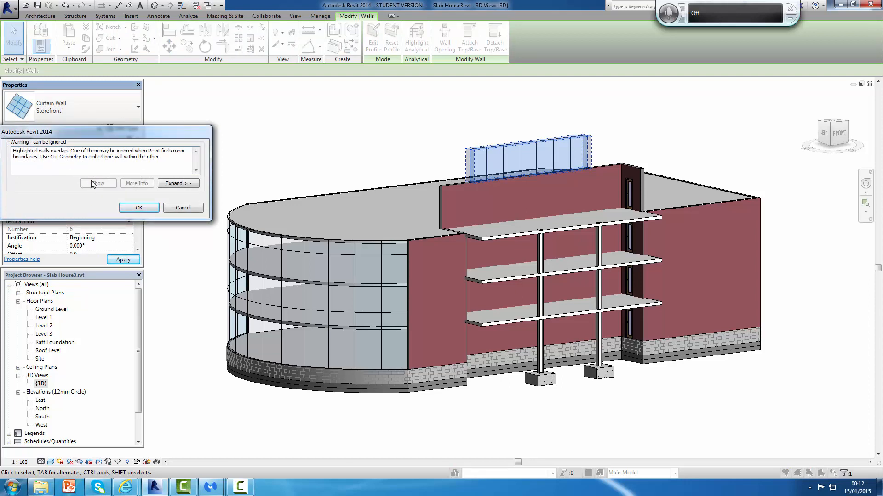
left_click(137, 209)
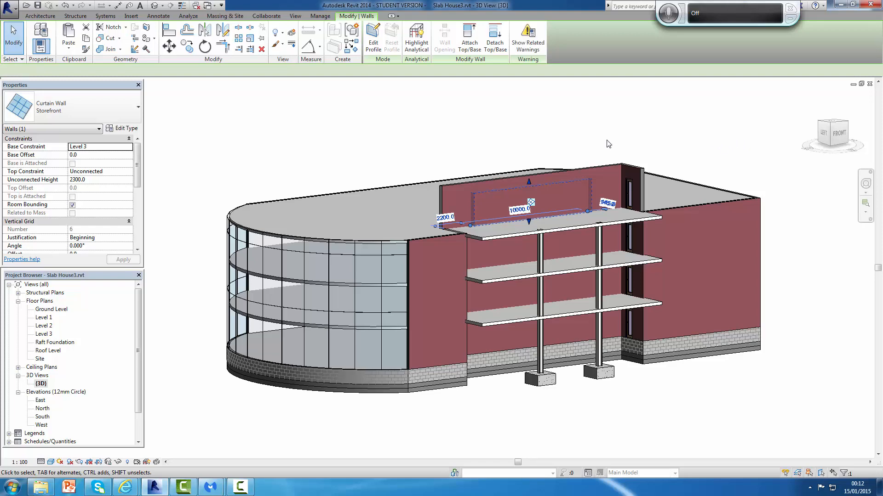
left_click(576, 131)
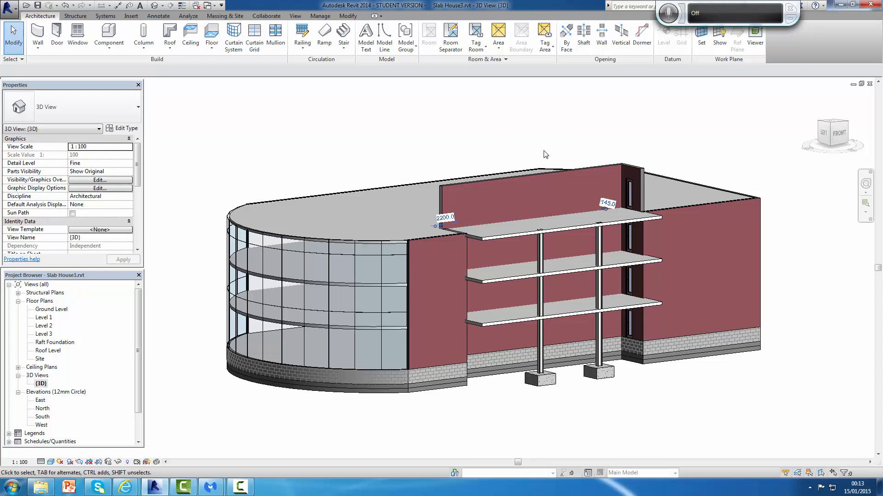
Cut the long recessed brick wall with the Level 3 storefront wall using Cut Geometry and end the command
left_click(348, 16)
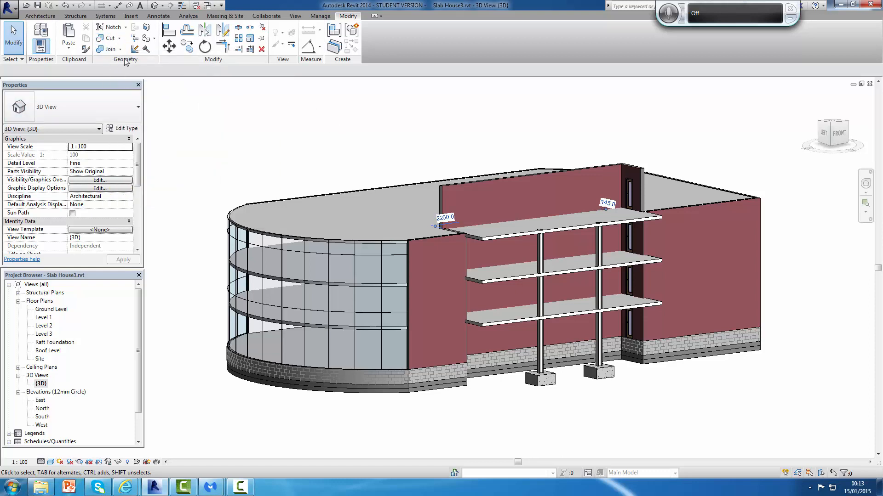
left_click(107, 38)
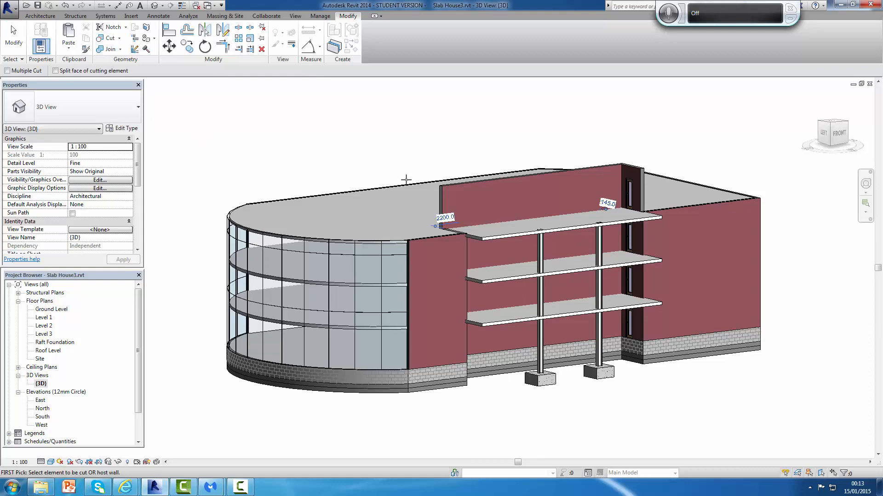
left_click(455, 190)
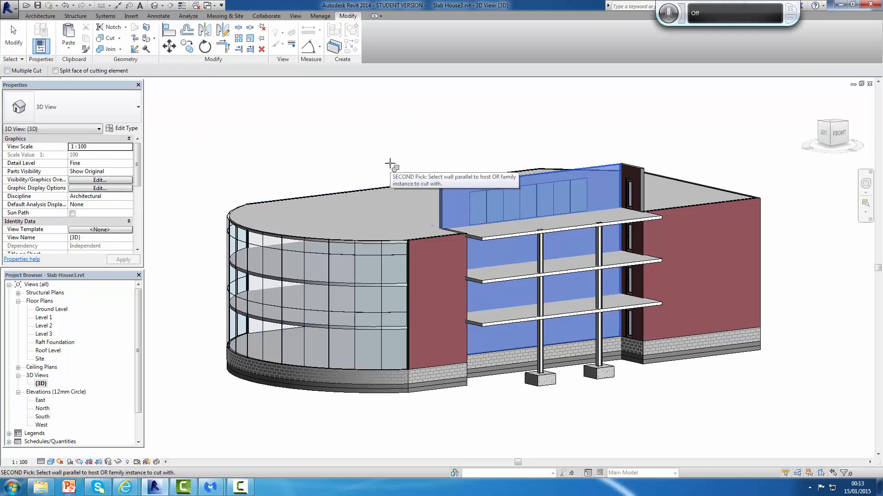
left_click(501, 190)
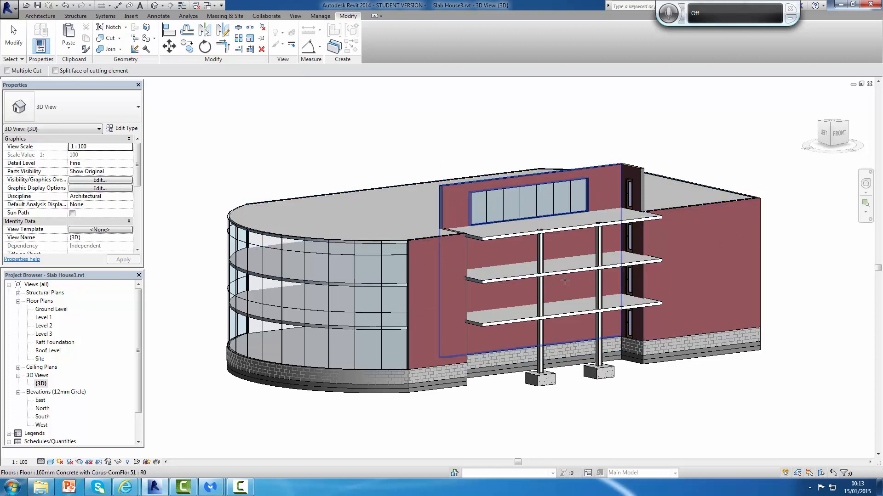
scroll(561, 283, "down", 2)
scroll(562, 283, "up", 2)
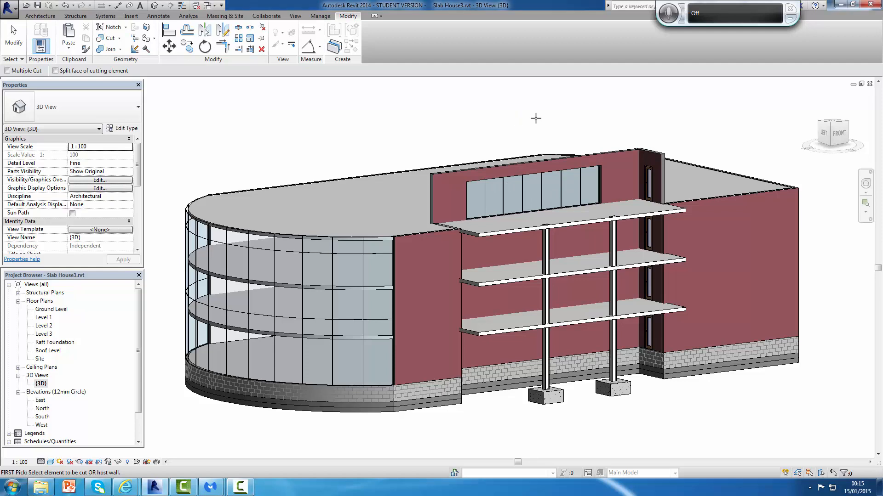
key("Escape")
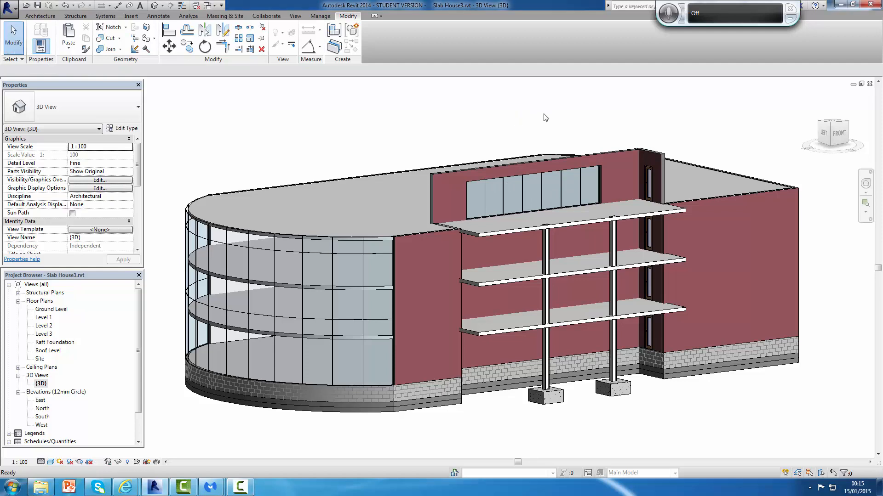
Copy the Level 3 storefront wall and start pasting it aligned to selected levels
left_click(544, 178)
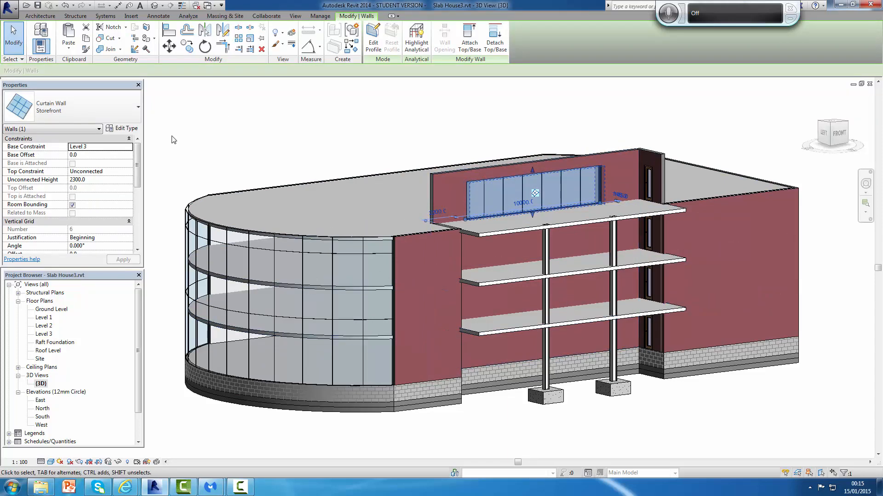
left_click(69, 48)
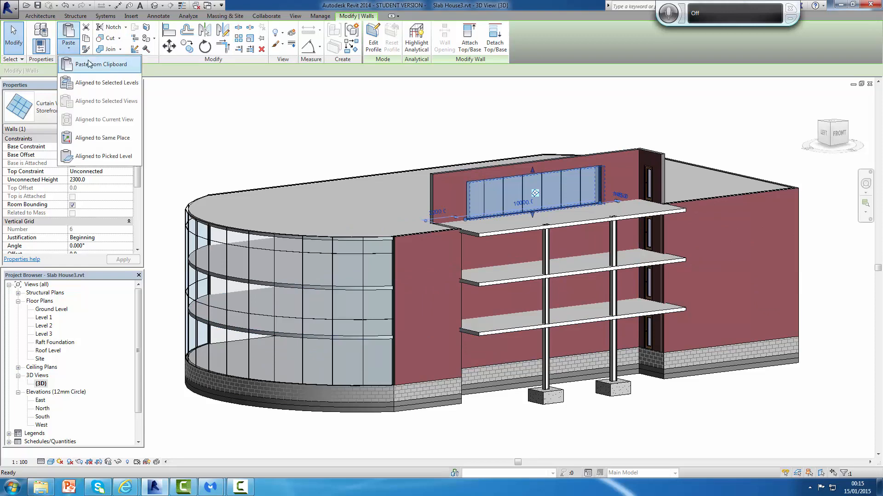
left_click(89, 84)
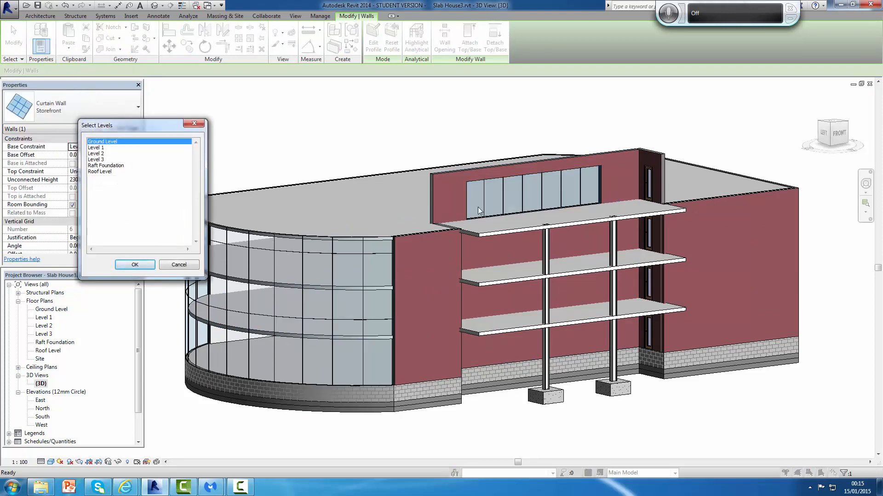
left_click(101, 148)
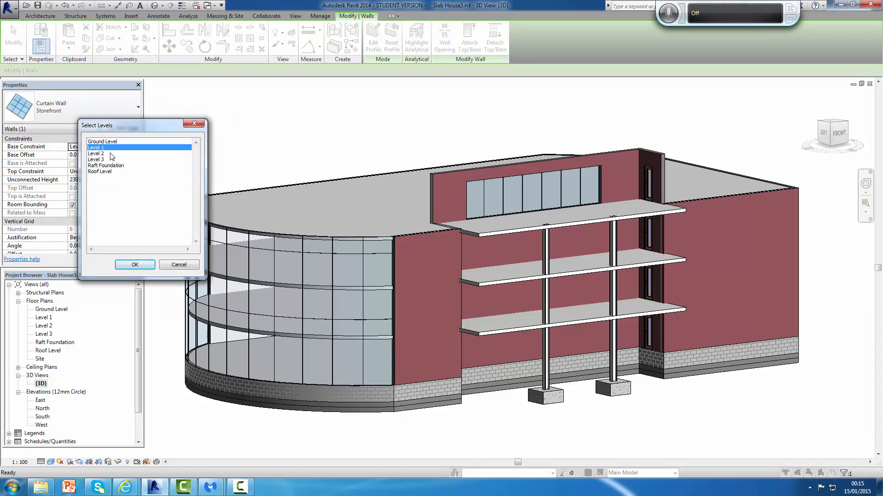
left_click(110, 155, "ctrl")
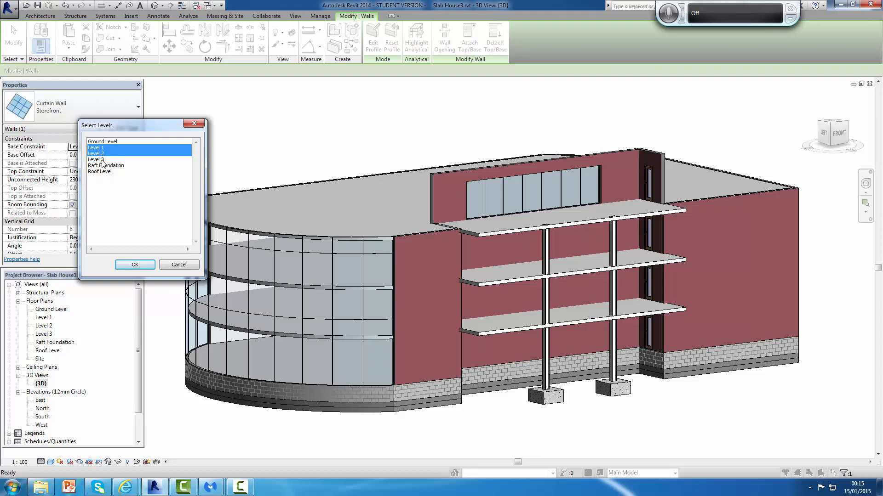
left_click(102, 159, "ctrl")
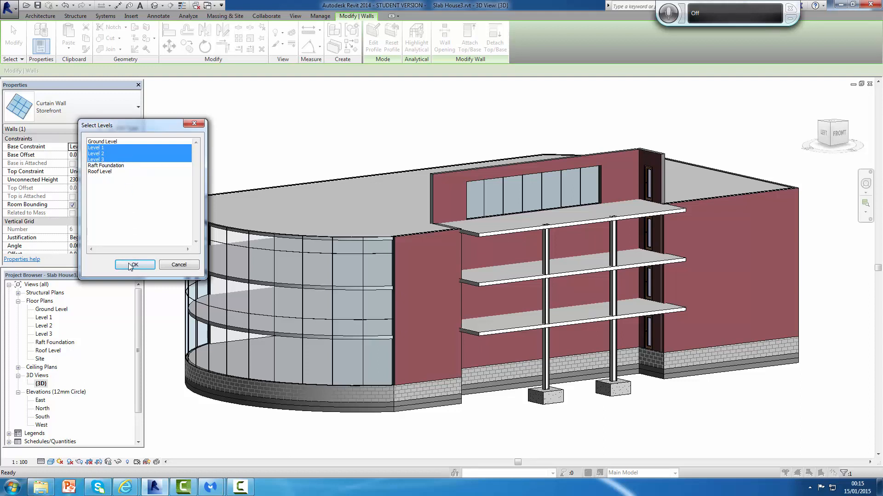
left_click(153, 202)
left_click(122, 147)
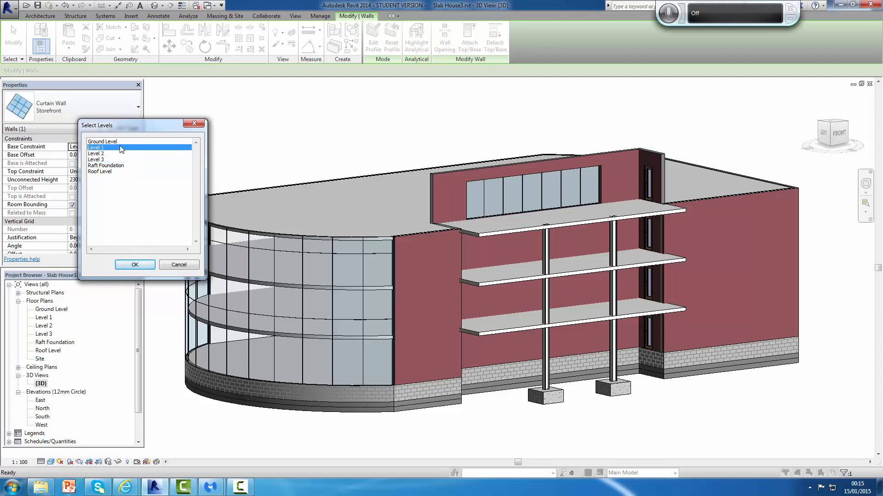
Paste the storefront wall onto Ground Level, Level 1 and Level 2, and dismiss the overlap warnings
left_click(110, 143)
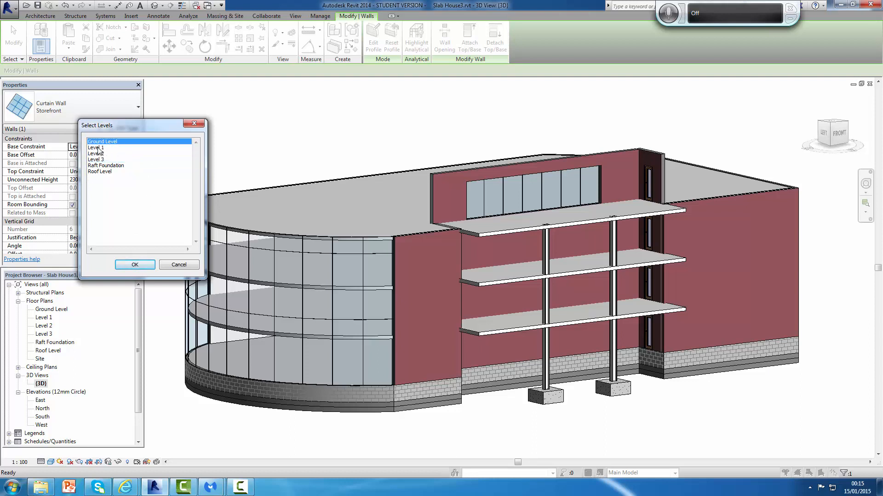
left_click(101, 148, "shift")
left_click(100, 154, "shift")
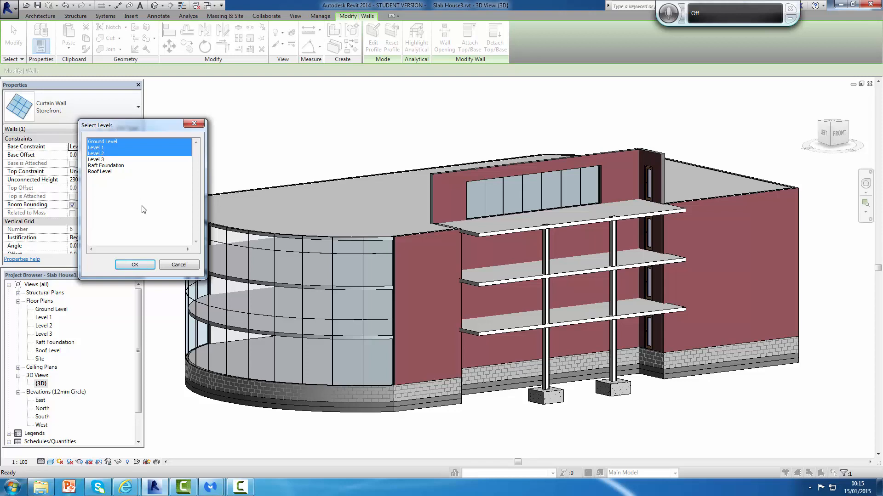
left_click(138, 265)
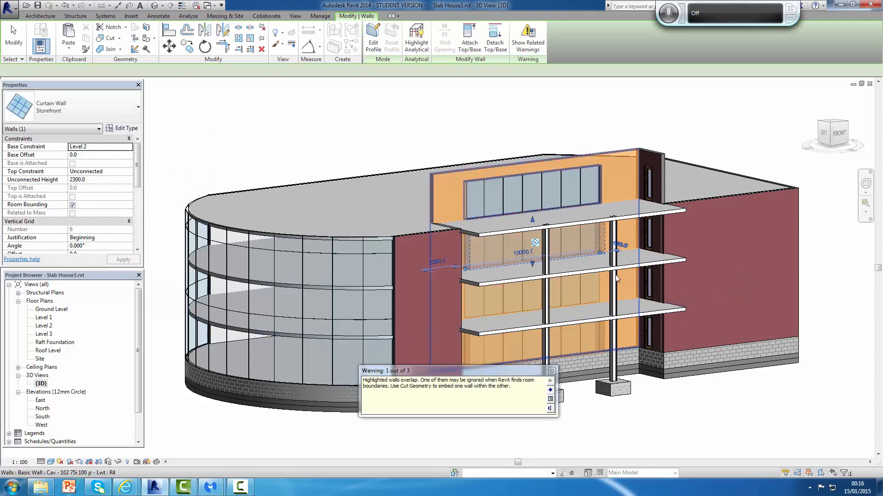
left_click_drag(451, 372, 293, 112)
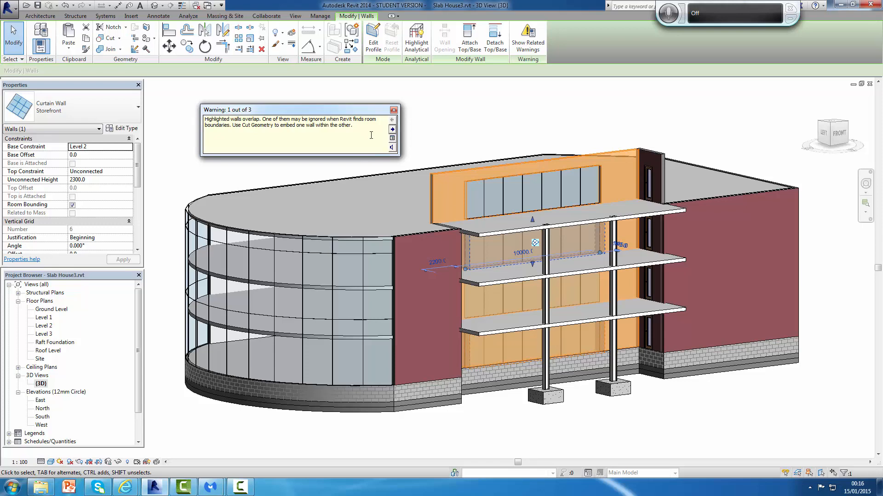
left_click(394, 110)
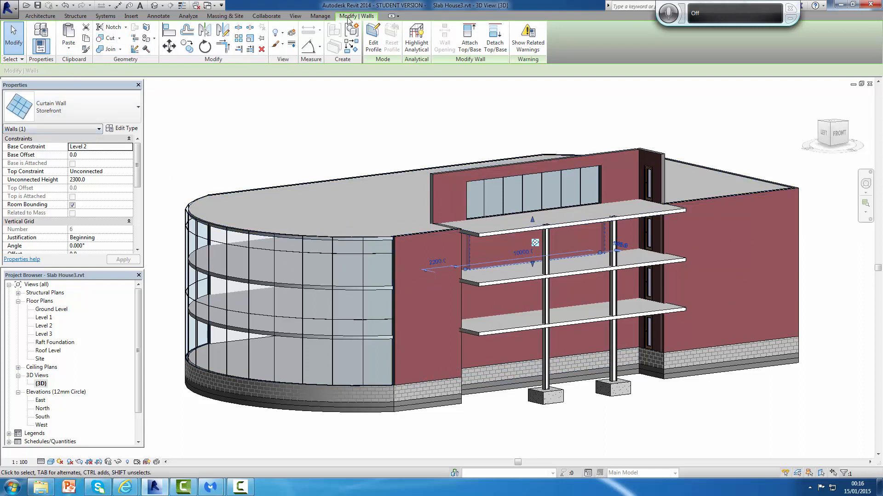
left_click(109, 37)
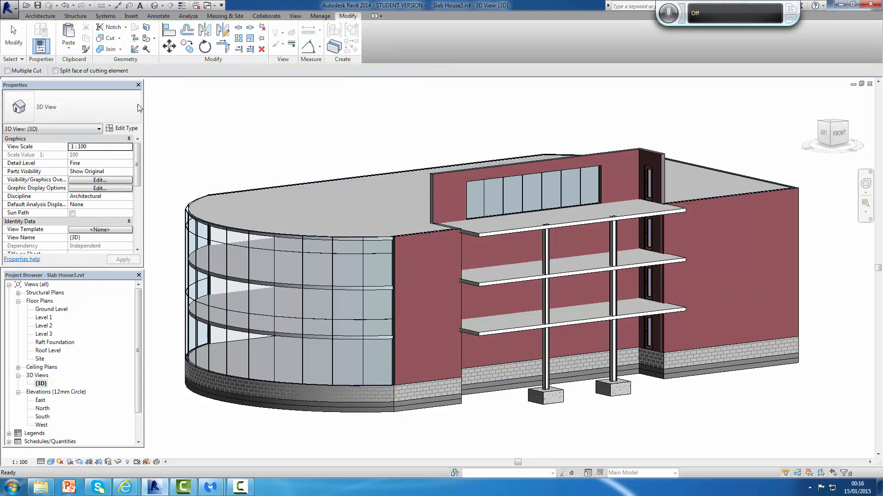
left_click(487, 279)
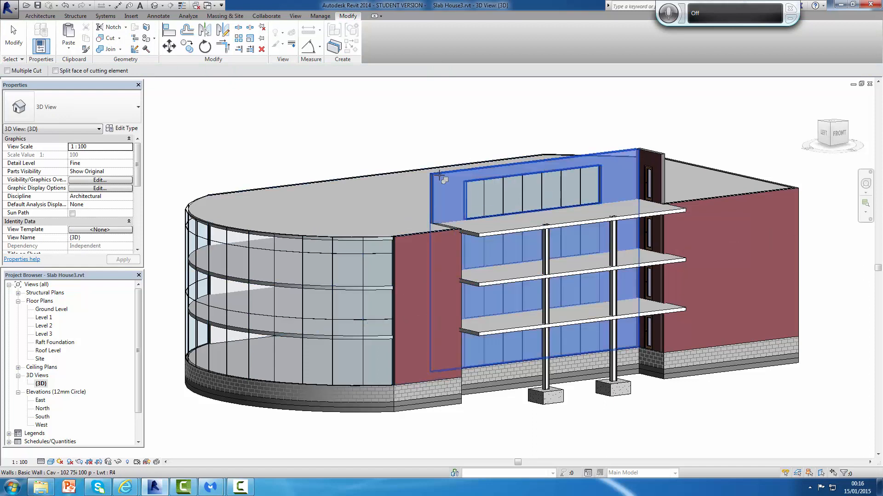
left_click(598, 239)
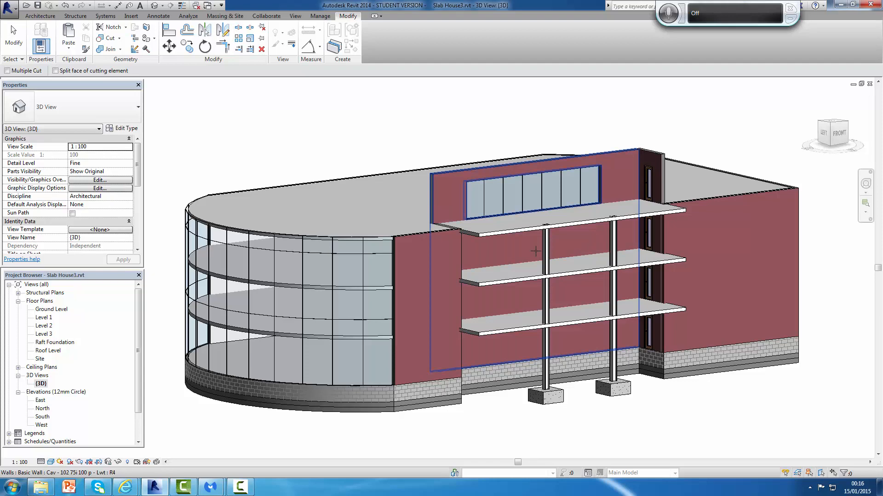
key("Escape")
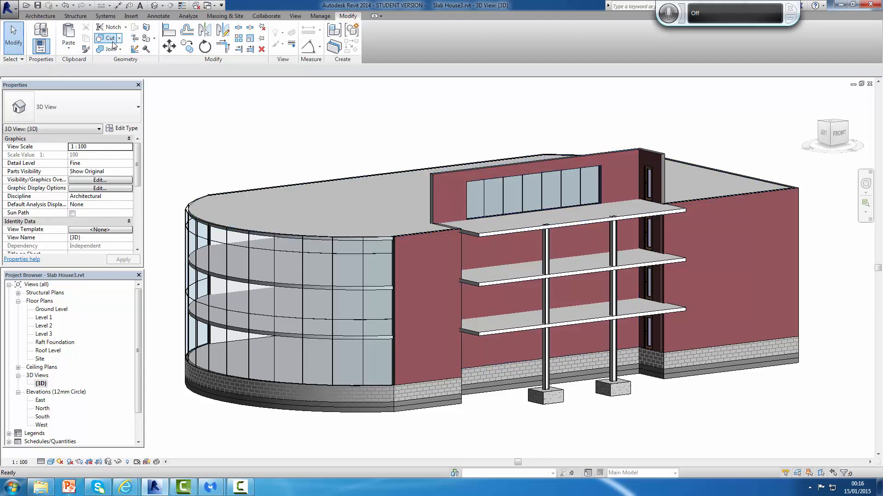
Cut the long recessed brick wall with the Level 2 storefront wall using Cut Geometry
left_click(113, 38)
scroll(556, 252, "down", 2)
scroll(556, 252, "up", 8)
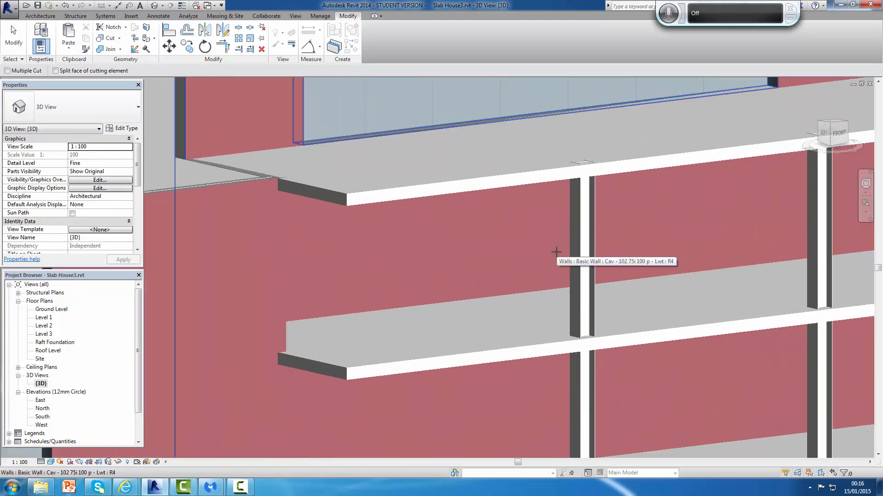
scroll(555, 252, "down", 5)
scroll(555, 252, "up", 2)
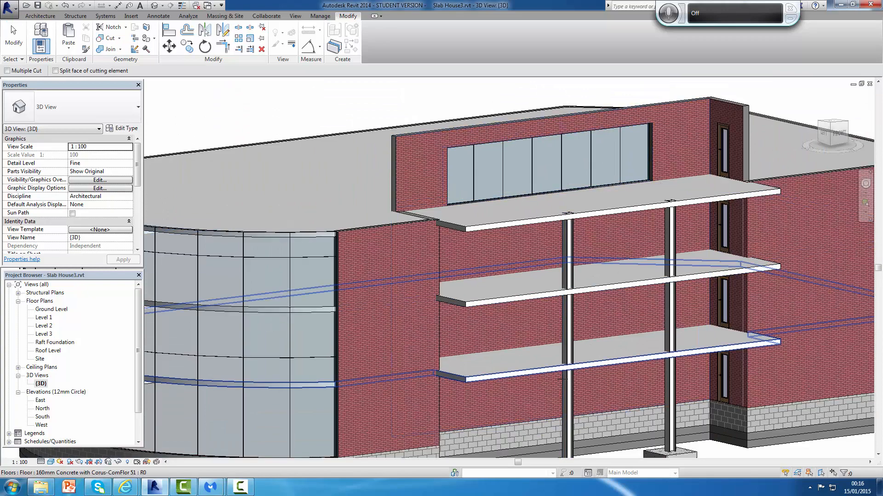
middle_click_drag(585, 360, 617, 336, "shift")
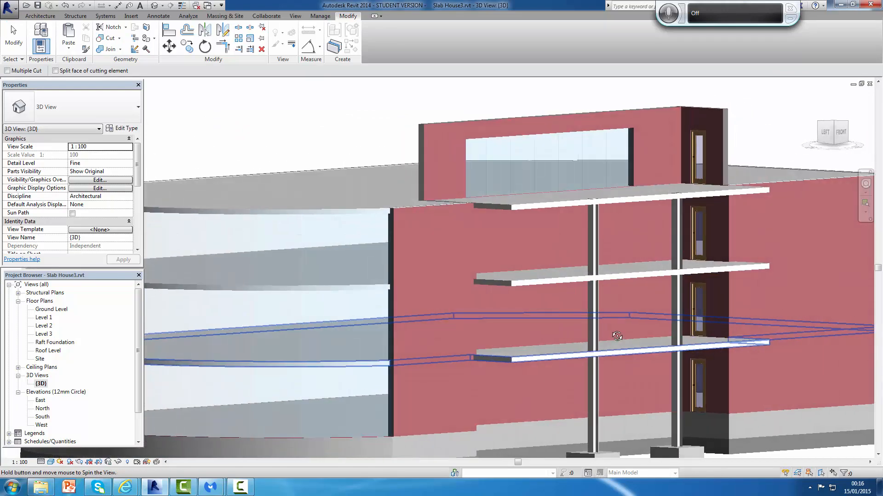
scroll(617, 336, "down", 4)
scroll(612, 314, "up", 6)
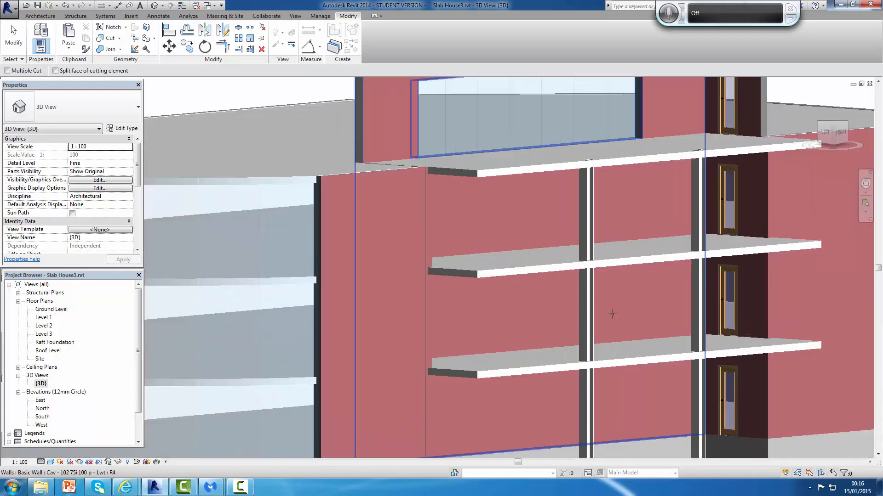
scroll(613, 314, "down", 5)
left_click(432, 128)
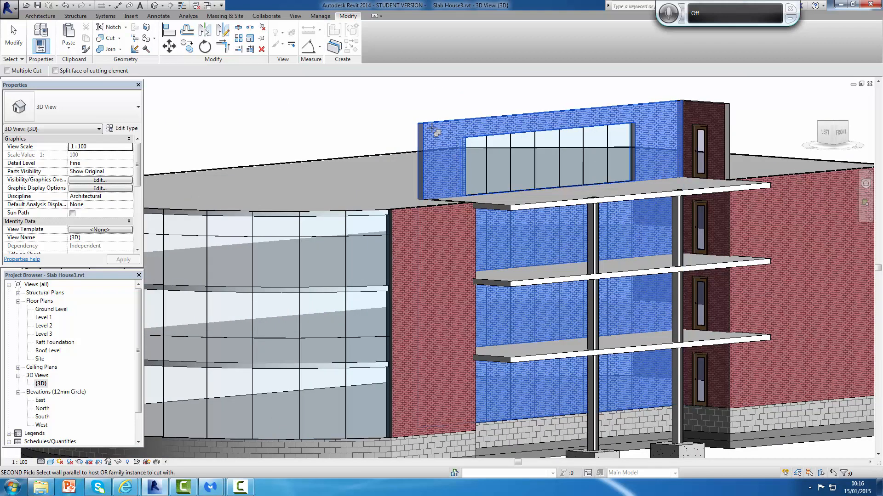
left_click(642, 217)
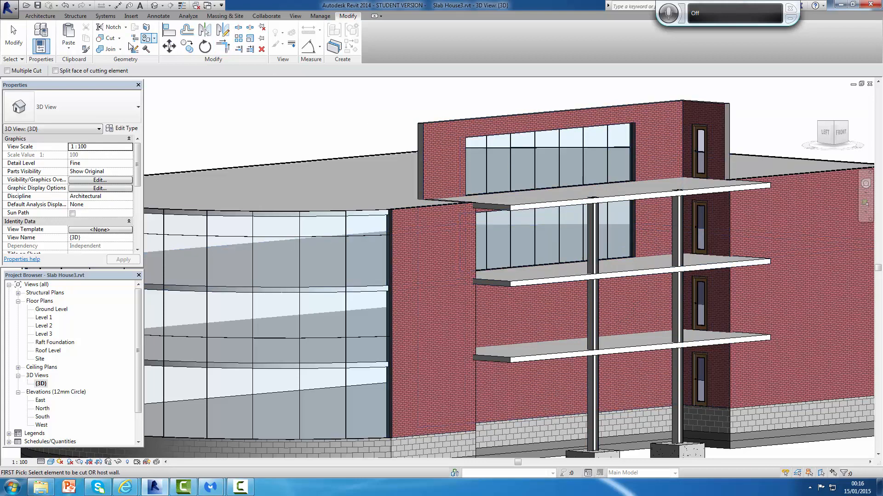
Cut the same recessed brick wall with the Level 1 storefront wall using Cut Geometry
left_click(114, 43)
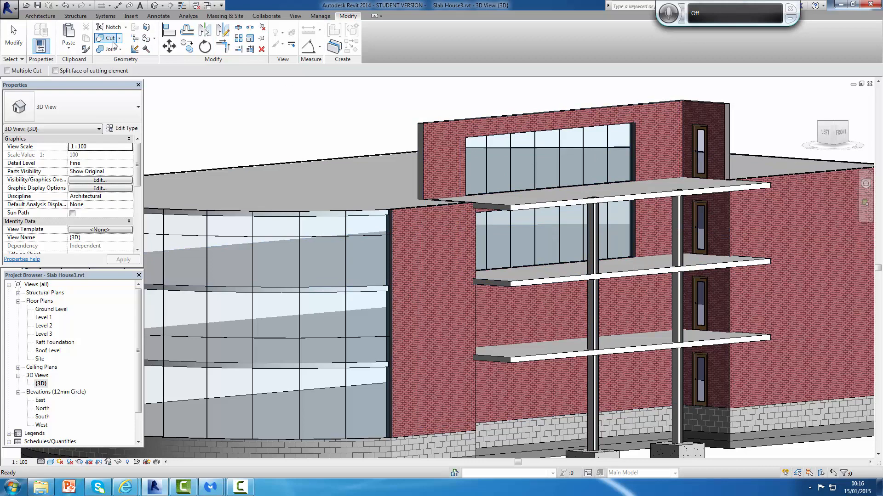
left_click(637, 324)
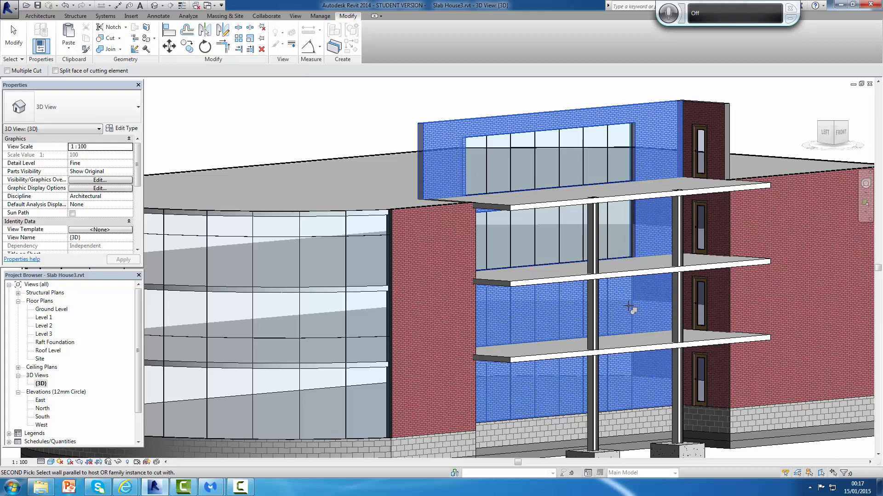
left_click(642, 304)
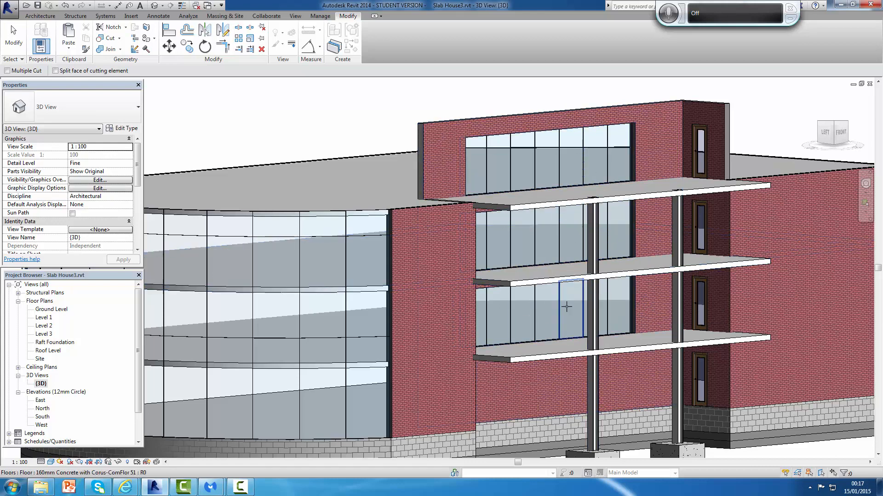
Cut the recessed brick wall with the Ground Level storefront wall using Cut Geometry and end the command
left_click(104, 42)
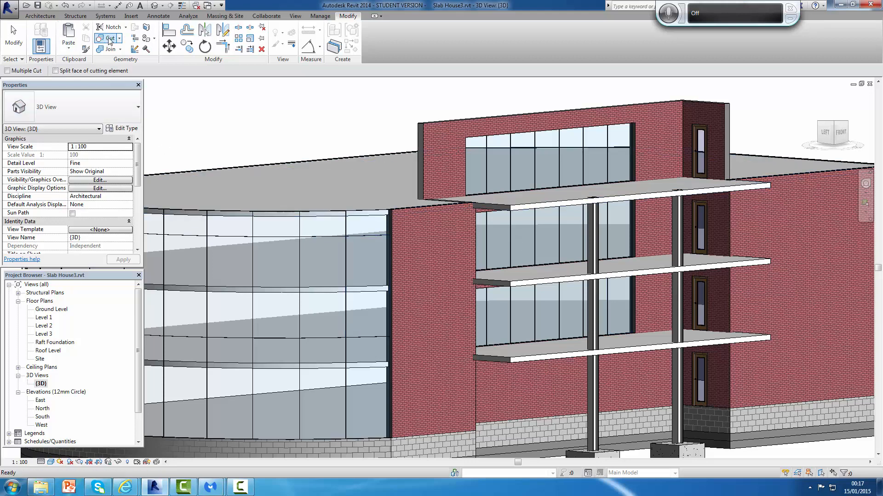
left_click(416, 123)
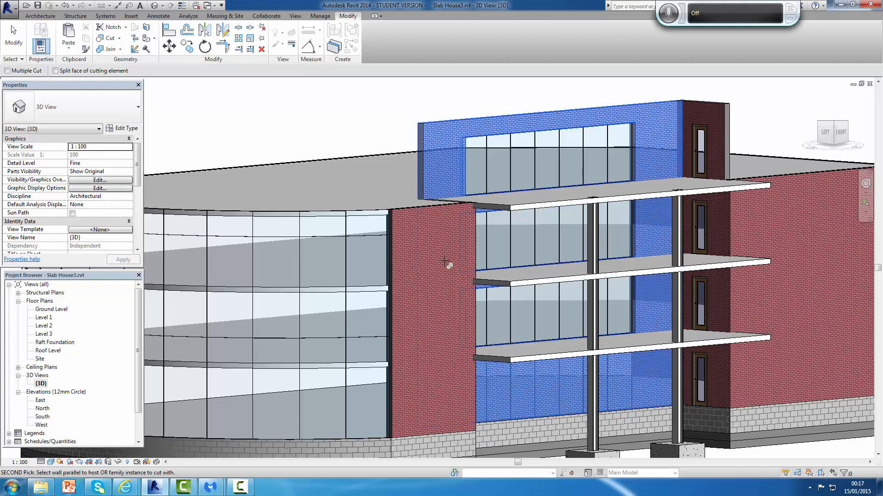
left_click(639, 377)
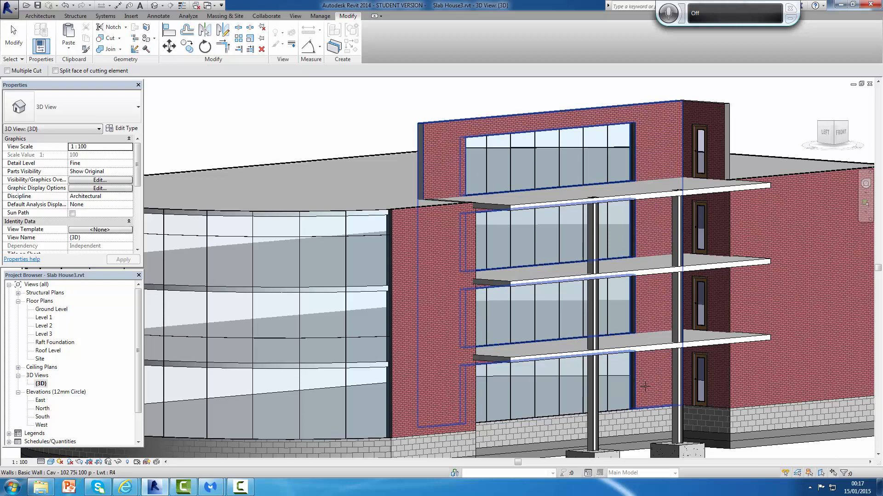
scroll(547, 297, "down", 2)
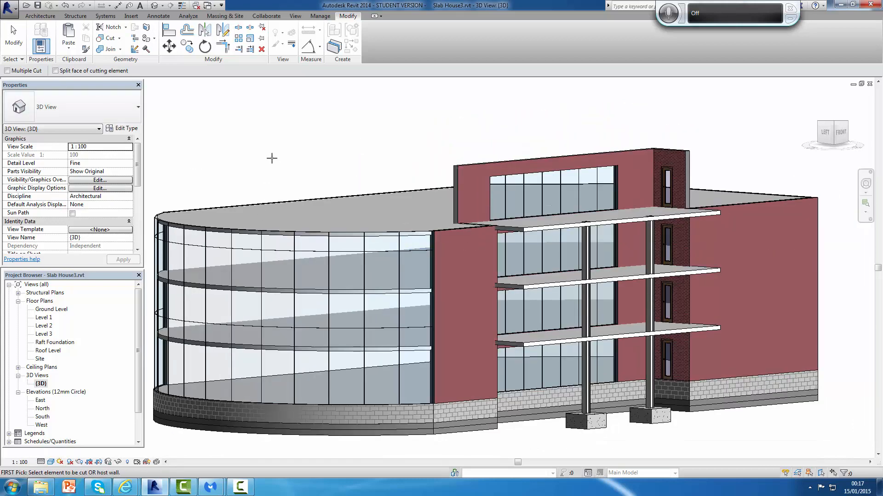
scroll(579, 221, "down", 2)
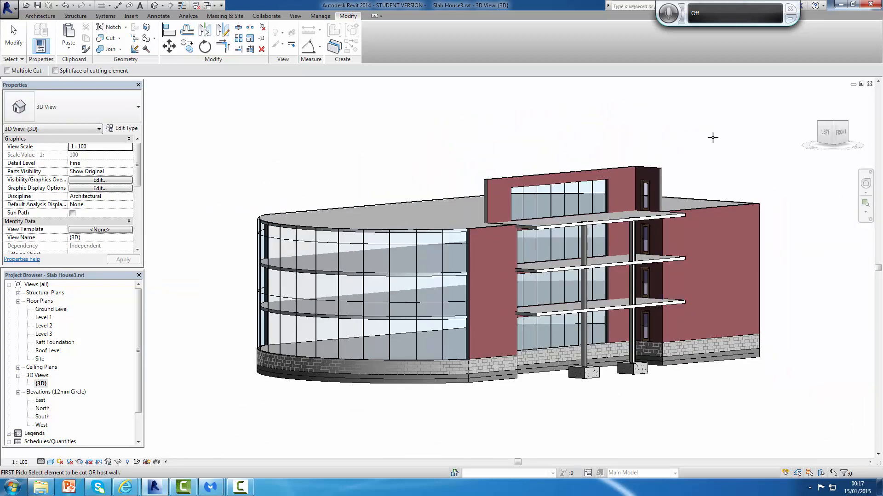
key("Escape")
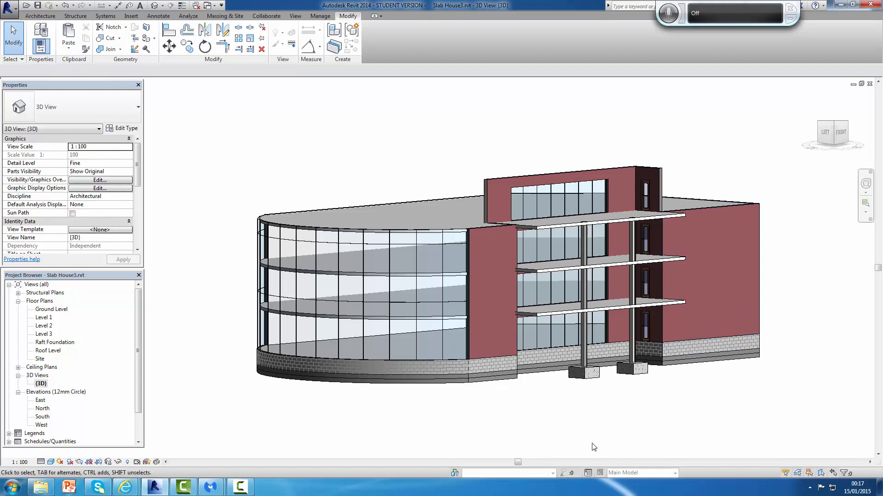
mouse_move(589, 440)
middle_mouse_down("shift")
mouse_move(565, 384)
mouse_move(600, 404)
mouse_move(591, 455)
mouse_move(591, 368)
middle_mouse_up("shift")
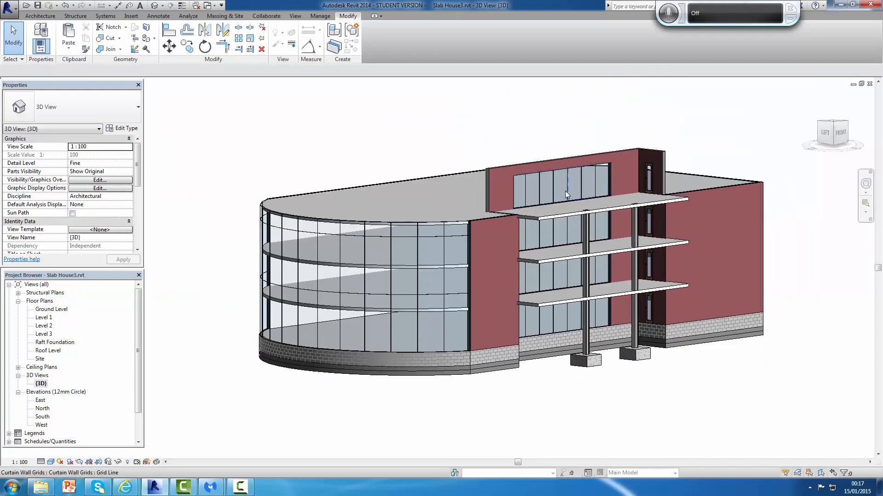